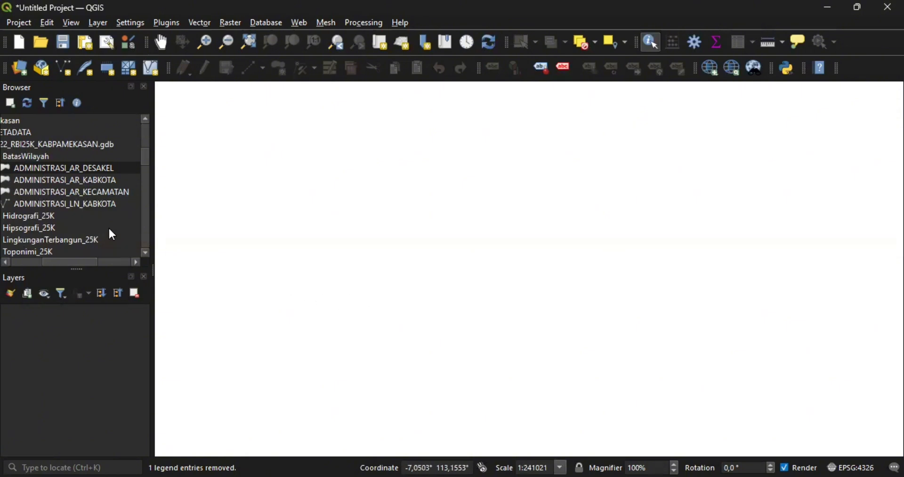
- Collapse the BatasWilayah, geodatabase, Pamekasan and TUGAS SIG folders in the Browser
scroll(108, 227, "left", 3)
scroll(109, 228, "up", 1)
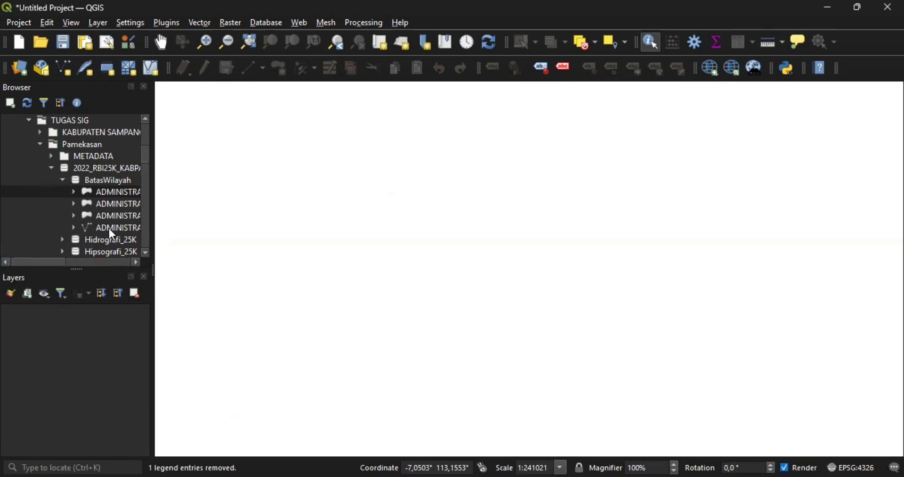
left_click(63, 180)
scroll(63, 182, "up", 1)
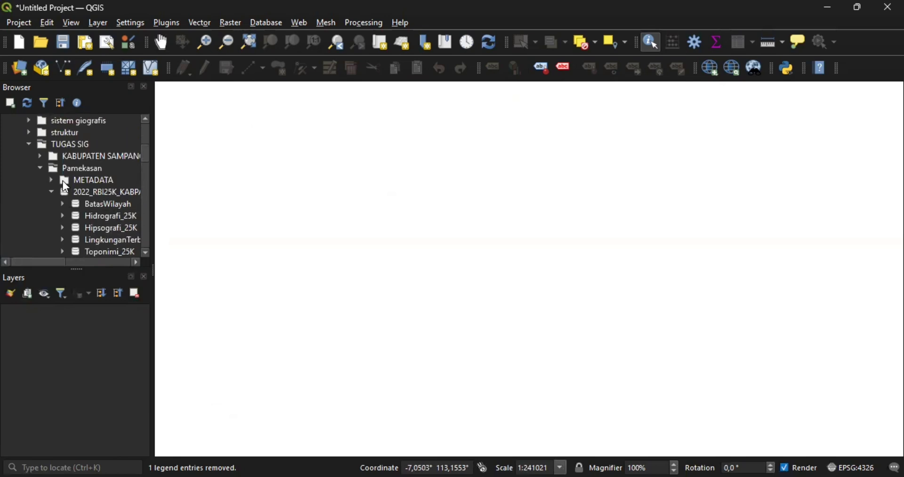
left_click(51, 193)
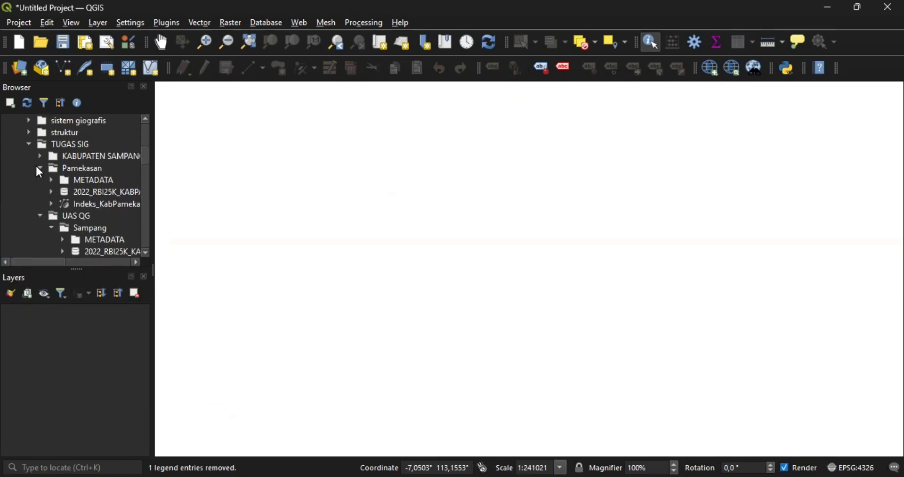
left_click(40, 169)
left_click(28, 144)
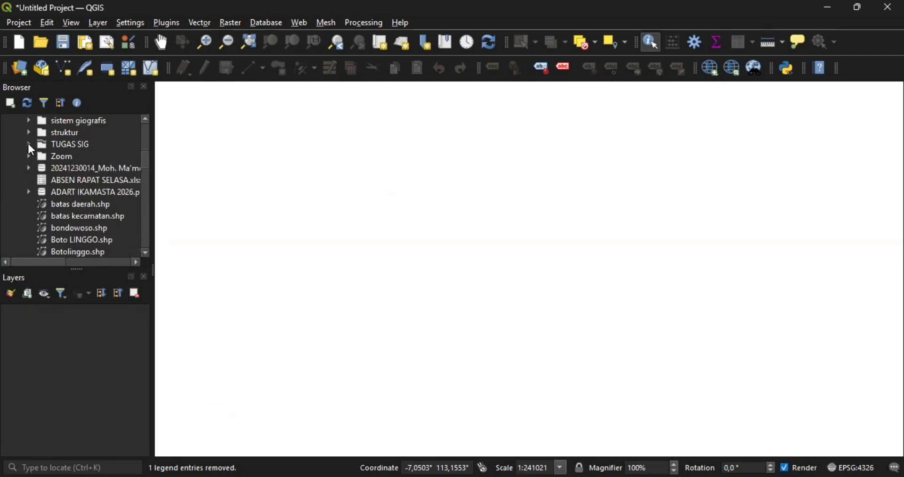
scroll(60, 179, "up", 2)
scroll(61, 180, "down", 2)
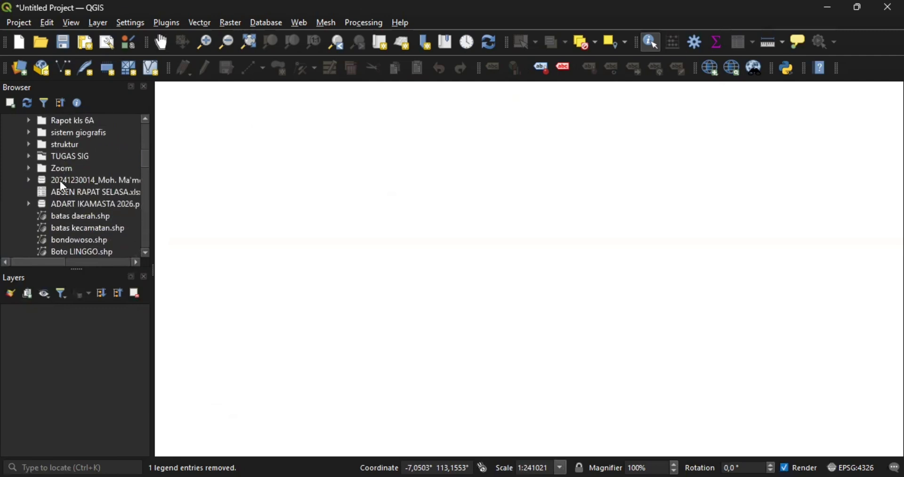
scroll(60, 181, "down", 2)
scroll(60, 180, "up", 2)
scroll(63, 186, "up", 1)
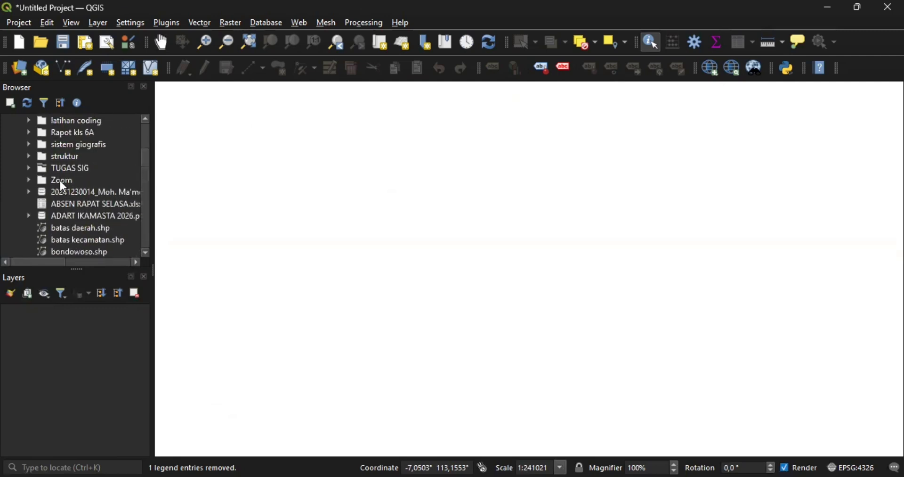
- Expand TUGAS SIG > Pamekasan > geodatabase > BatasWilayah and add ADMINISTRASI_AR_DESAKEL to the layers
left_click(27, 169)
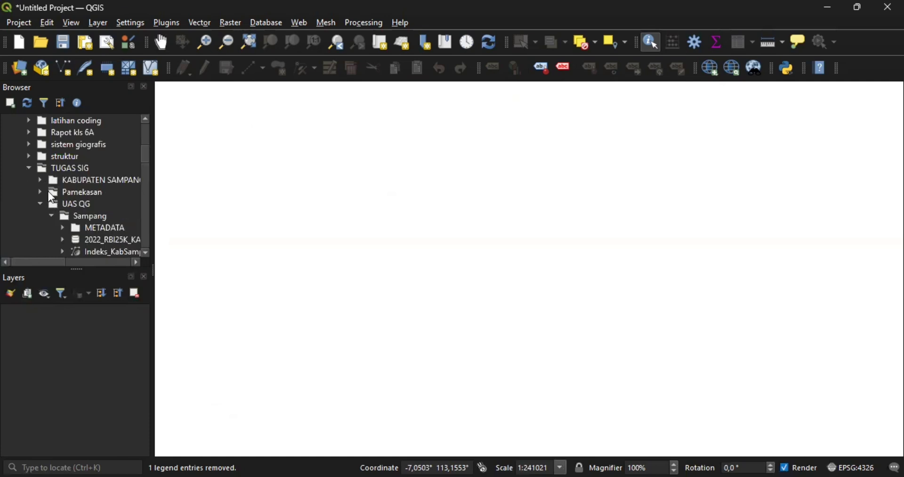
scroll(74, 179, "down", 1)
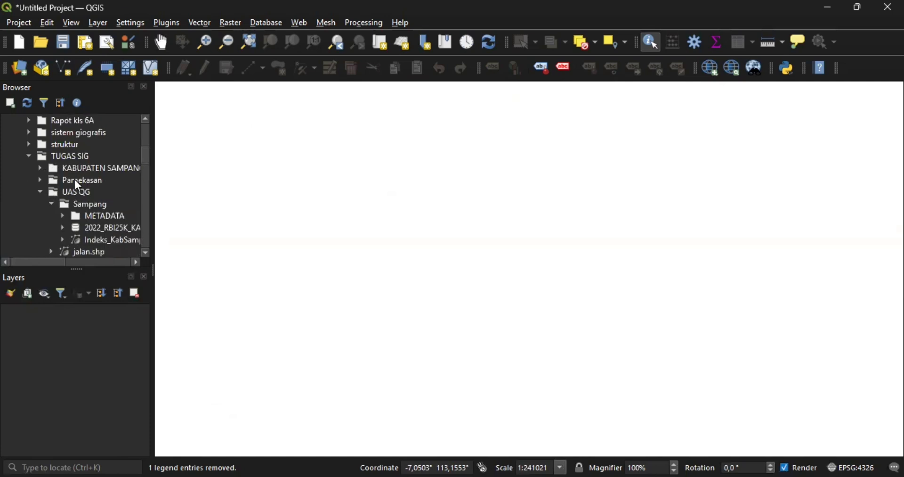
left_click(40, 181)
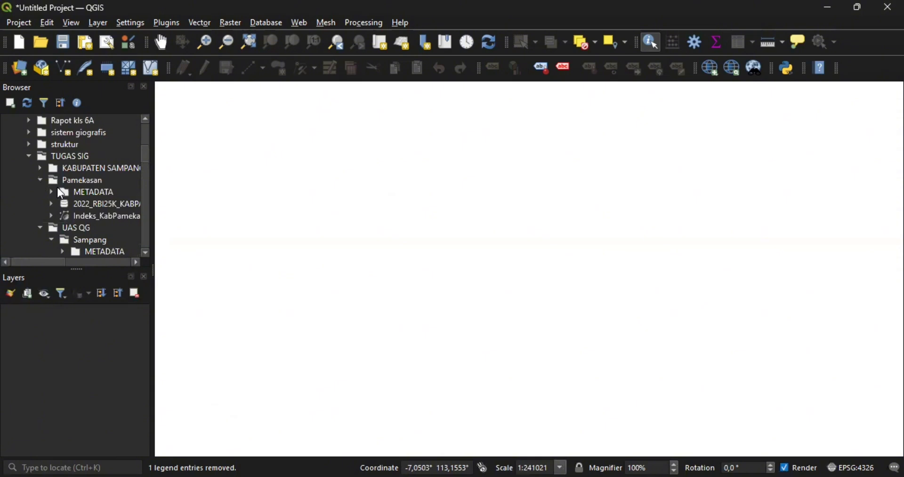
left_click(52, 204)
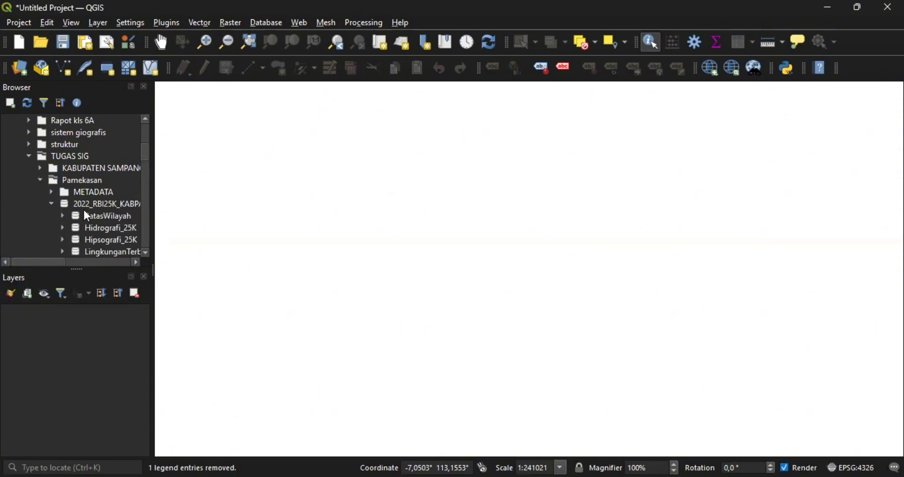
scroll(106, 217, "down", 1)
left_click(61, 204)
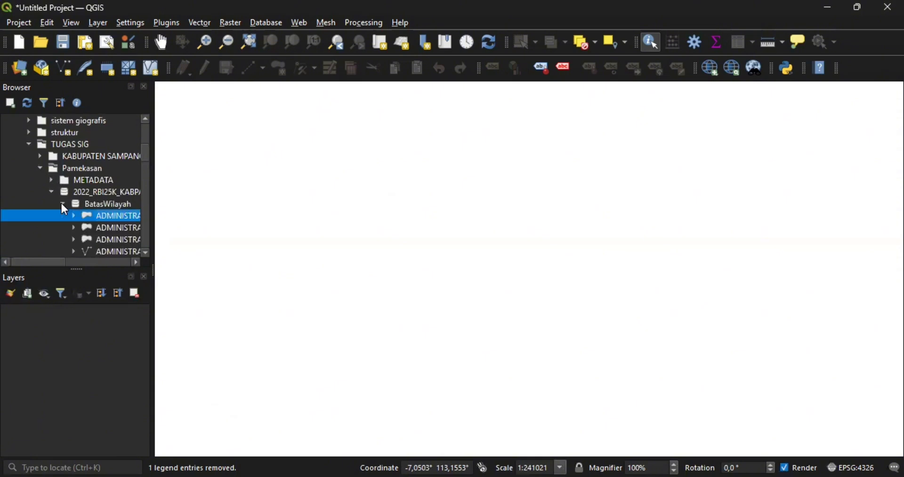
scroll(110, 213, "down", 1)
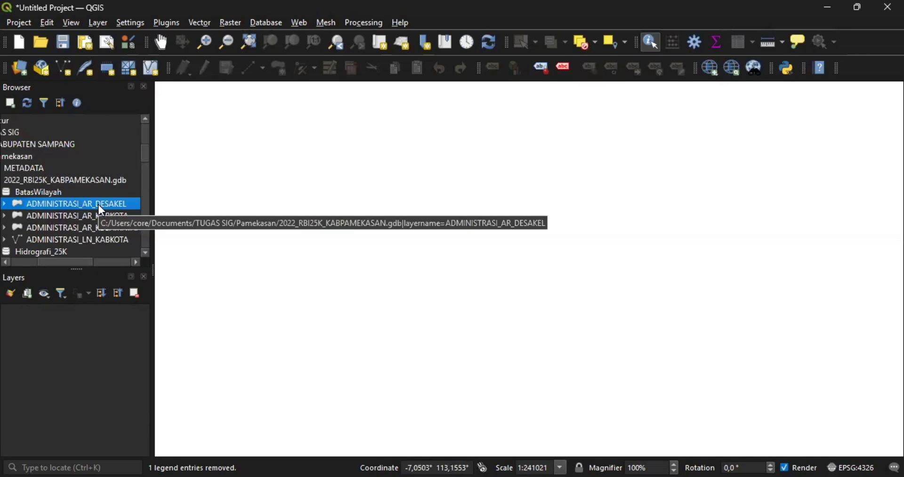
left_click_drag(98, 205, 91, 321)
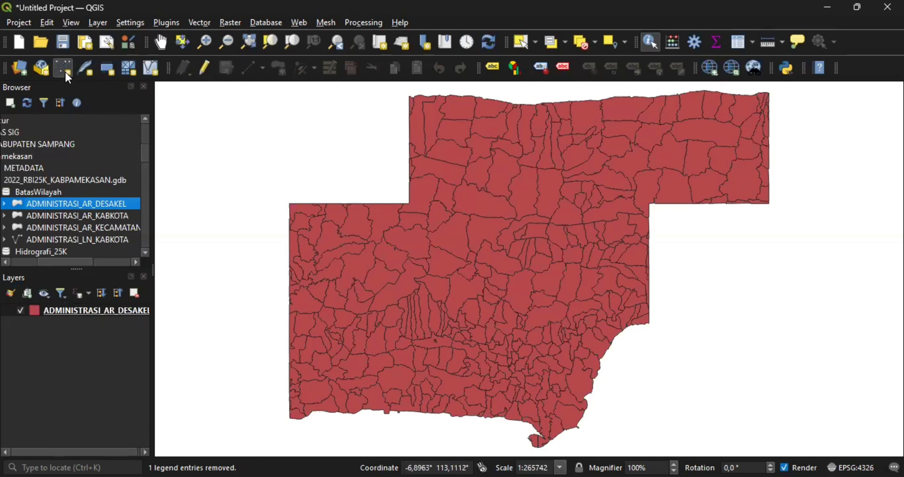
- Start a new shapefile layer named 'batas desa', then cancel it
left_click(65, 71)
left_click(338, 30)
type("batas desa")
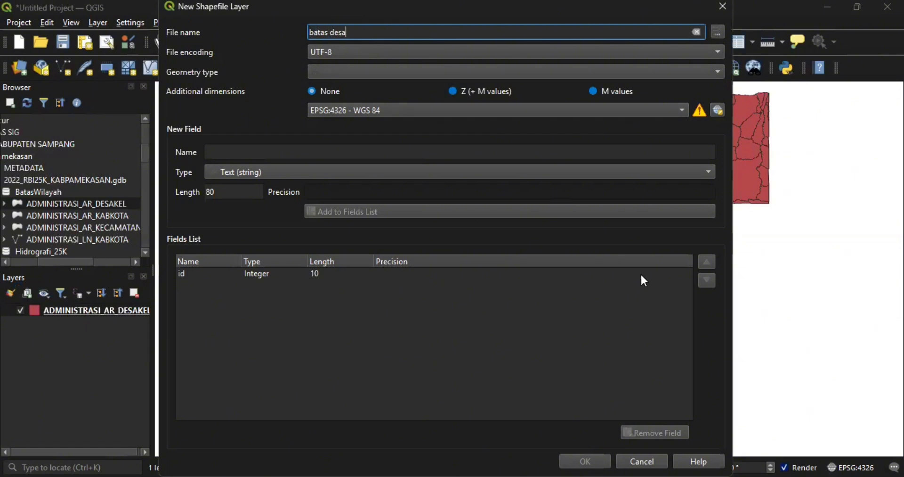
left_click(641, 460)
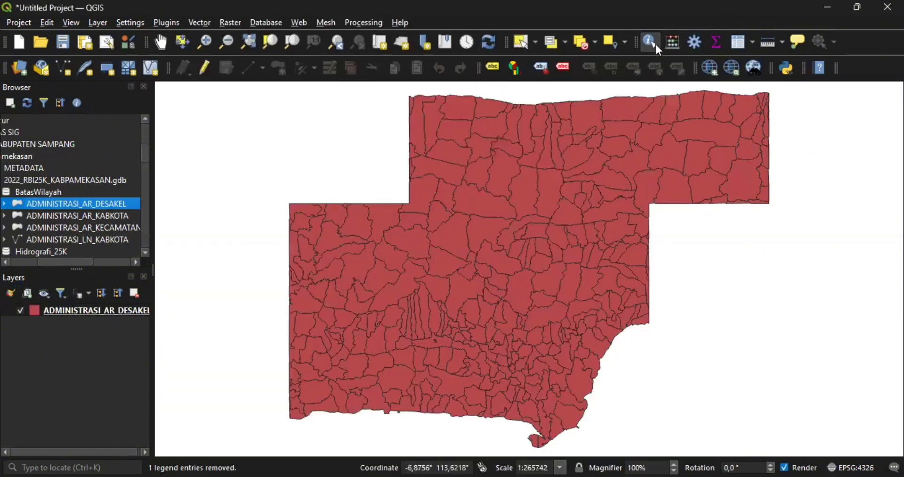
- Identify village polygons on the map, such as Bujur Tengah and Montorna
left_click(651, 41)
left_click(552, 199)
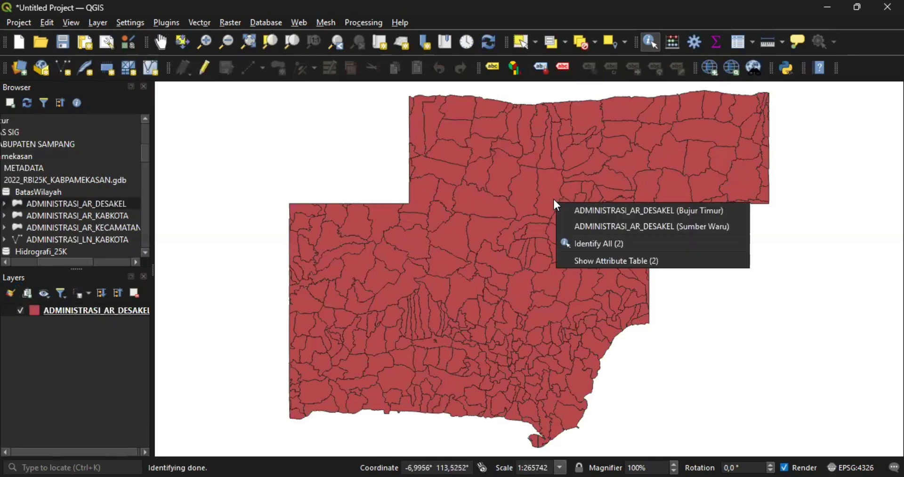
left_click(527, 200)
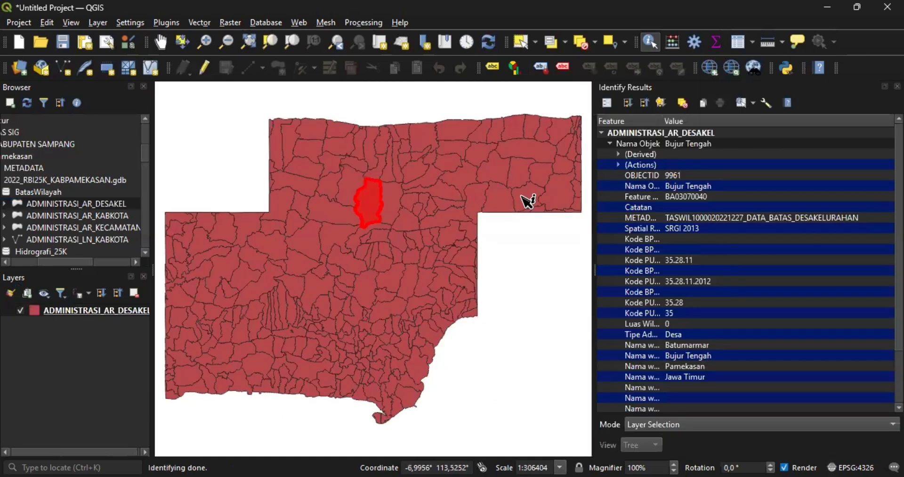
left_click(481, 198)
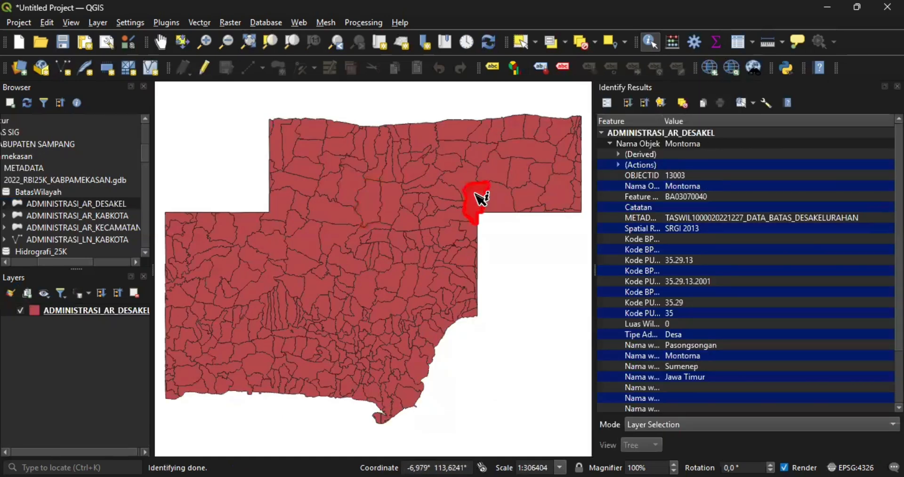
left_click(465, 187)
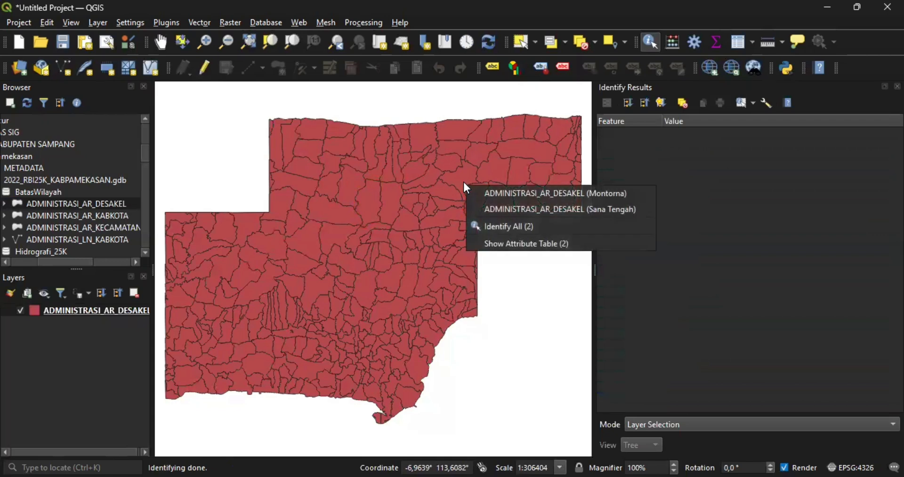
left_click(439, 235)
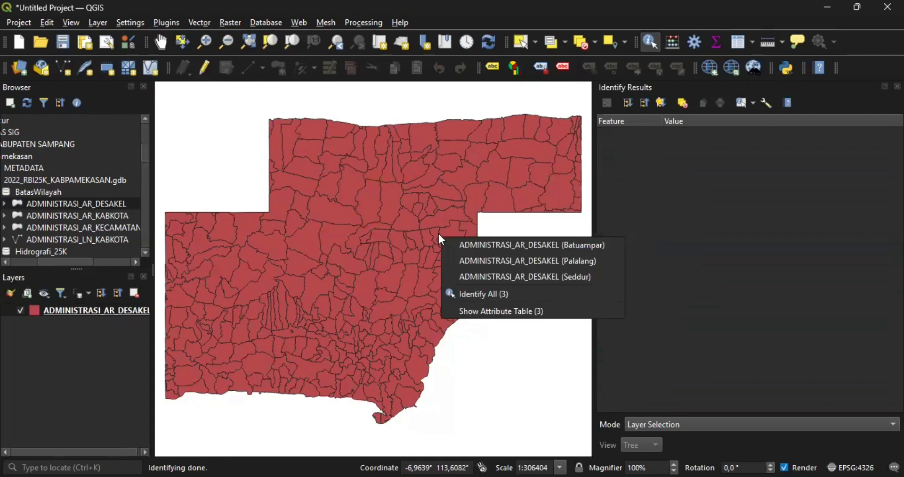
- Show the Batuampar village's attributes and open the New Shapefile Layer dialog
left_click(477, 253)
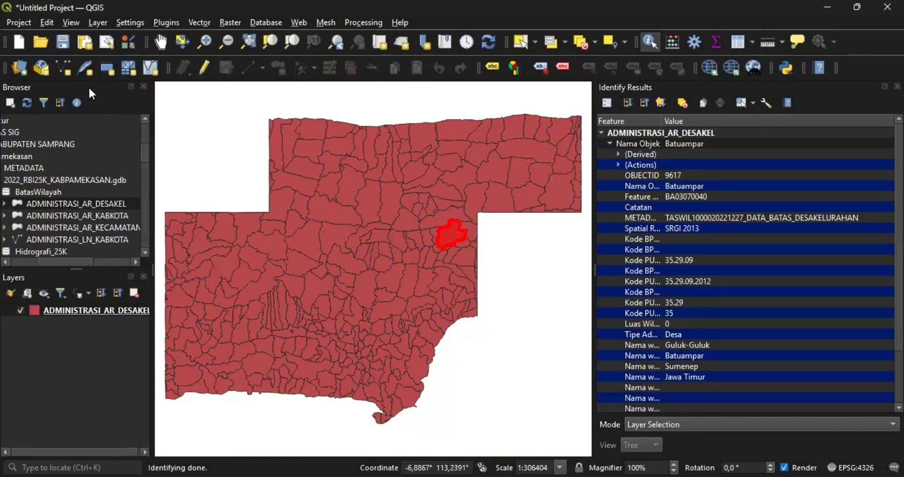
left_click(65, 69)
left_click(383, 31)
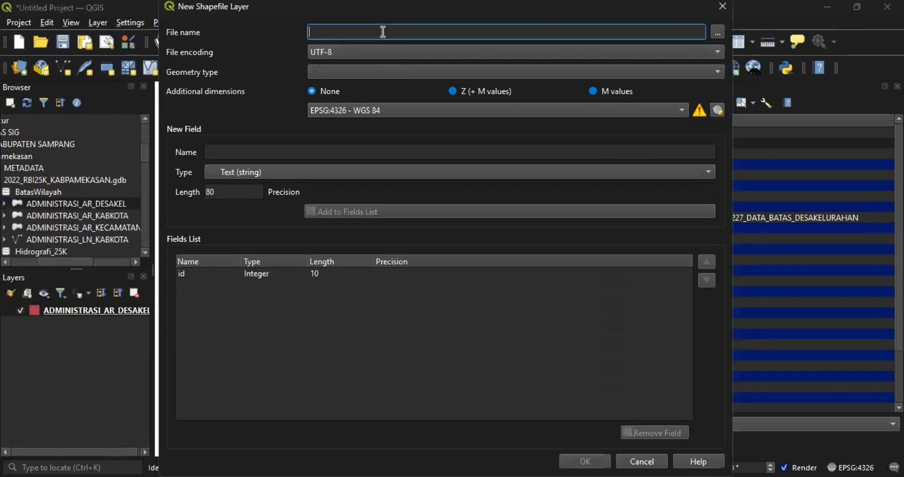
- Name the new shapefile 'Batuampar', set its geometry type to Polygon and create it
type("Batuampar")
left_click(394, 68)
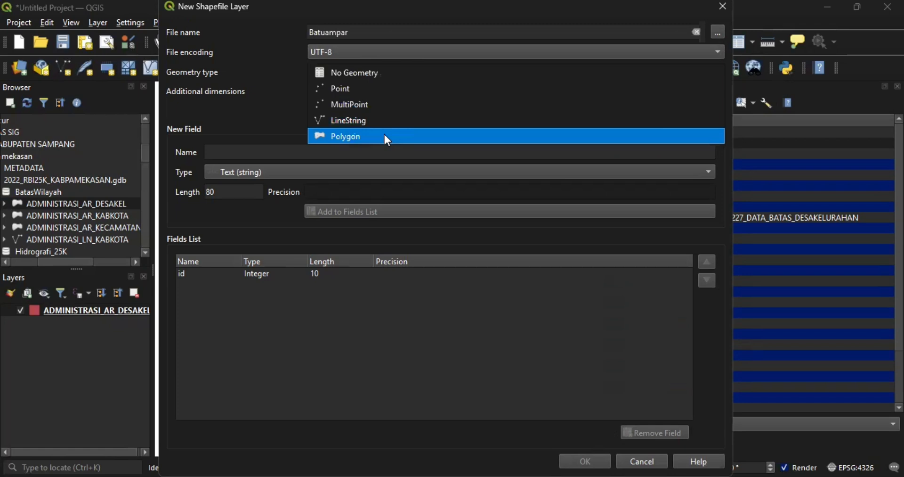
left_click(385, 136)
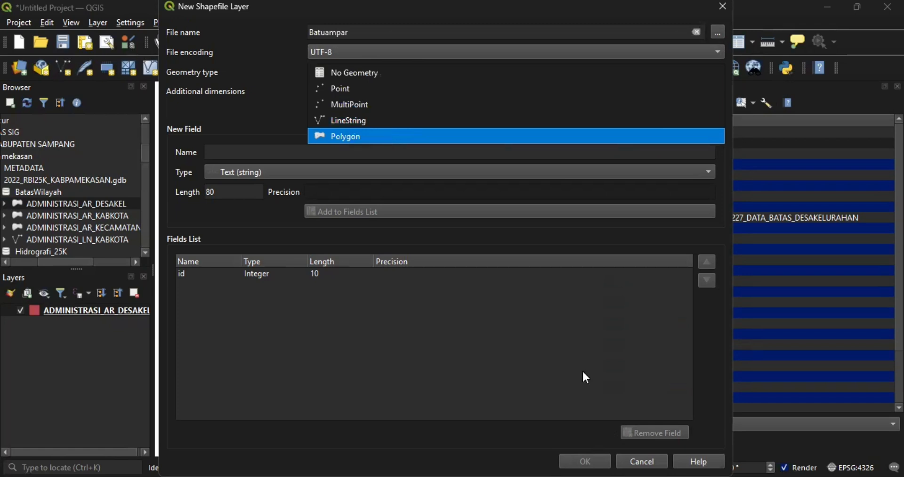
left_click(585, 460)
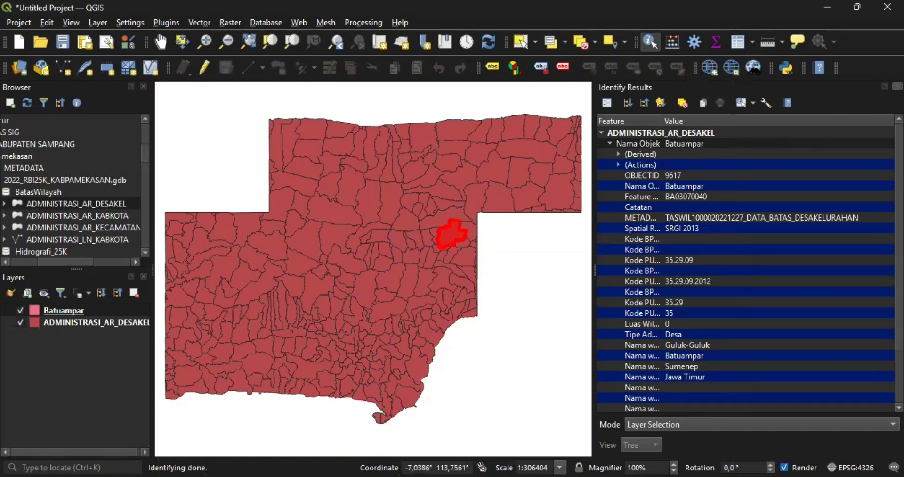
- Close the identify results and put the Batuampar layer into edit mode
left_click(898, 86)
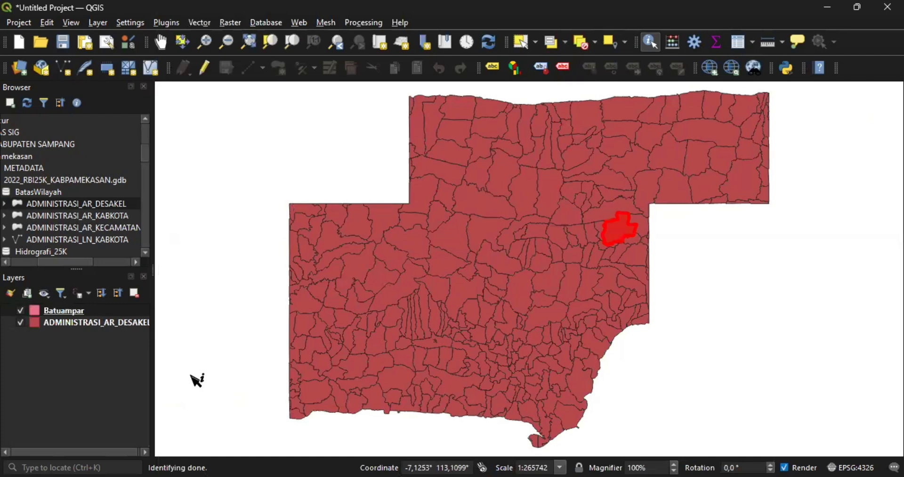
left_click(111, 309)
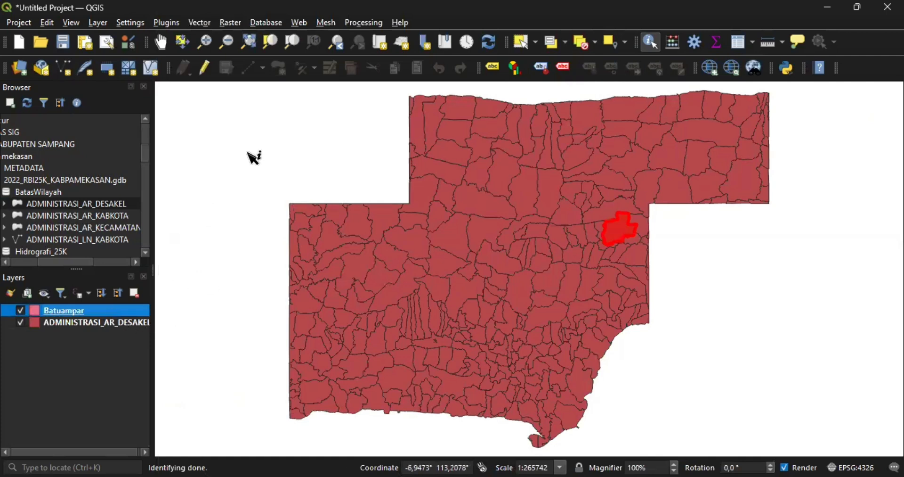
left_click(206, 70)
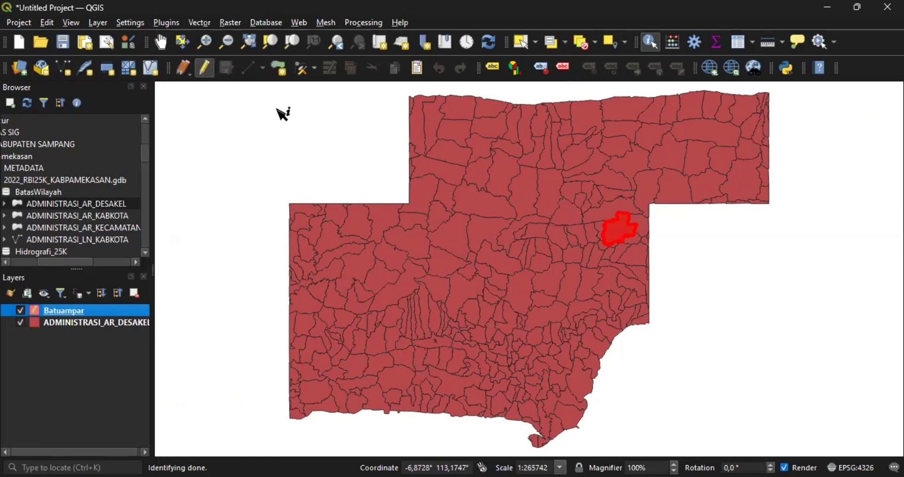
- Select and copy the Batuampar village from ADMINISTRASI_AR_DESAKEL, reselect Batuampar, and hide the boundaries
left_click(126, 321)
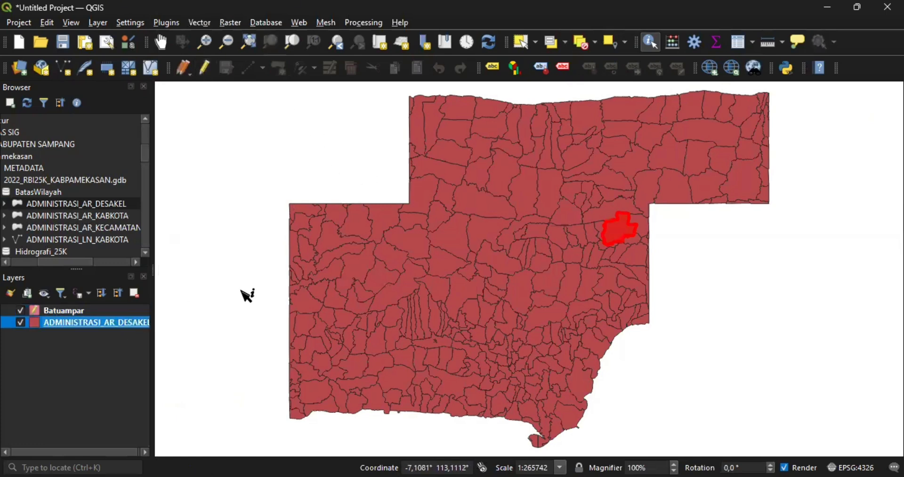
left_click(526, 44)
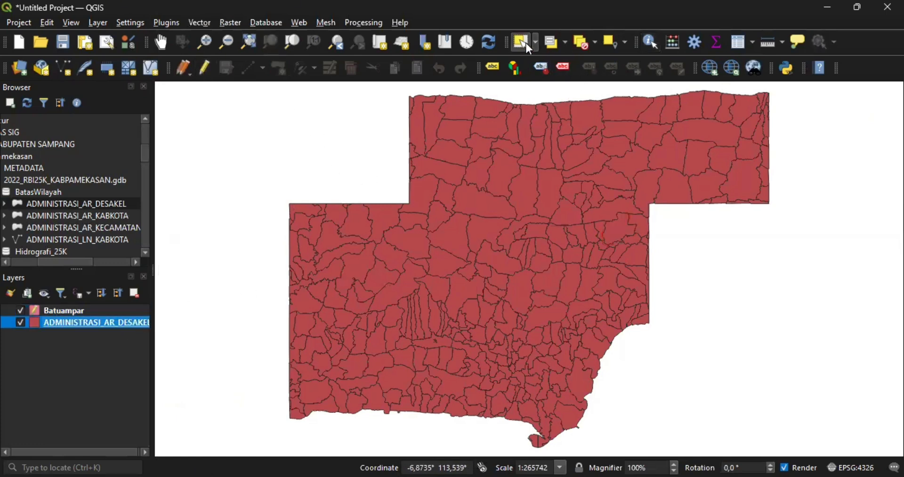
left_click(623, 232)
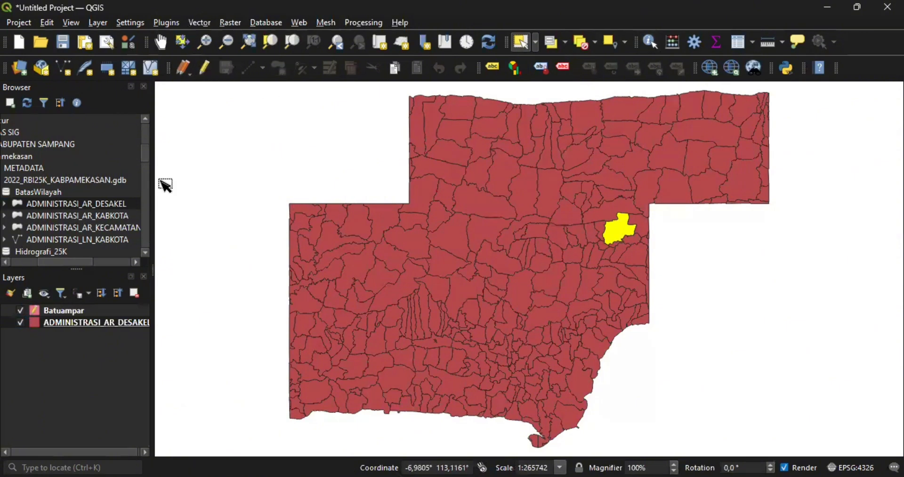
key("ctrl")
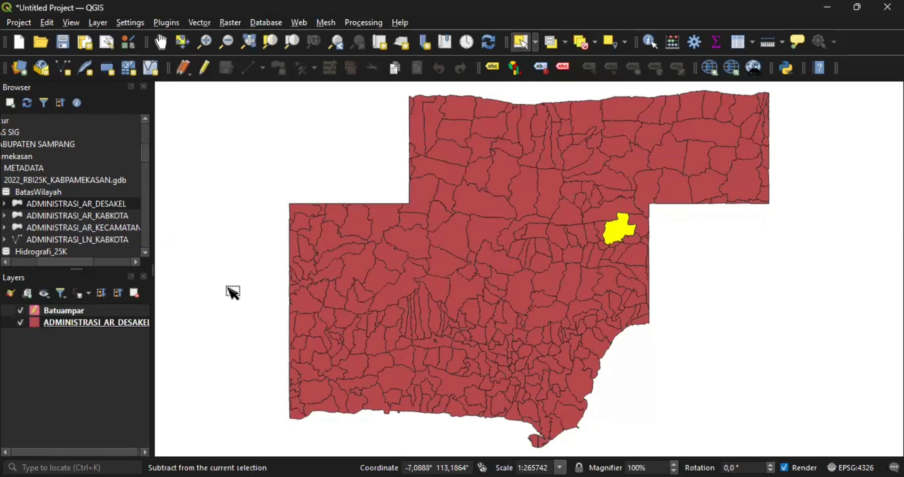
left_click(124, 311)
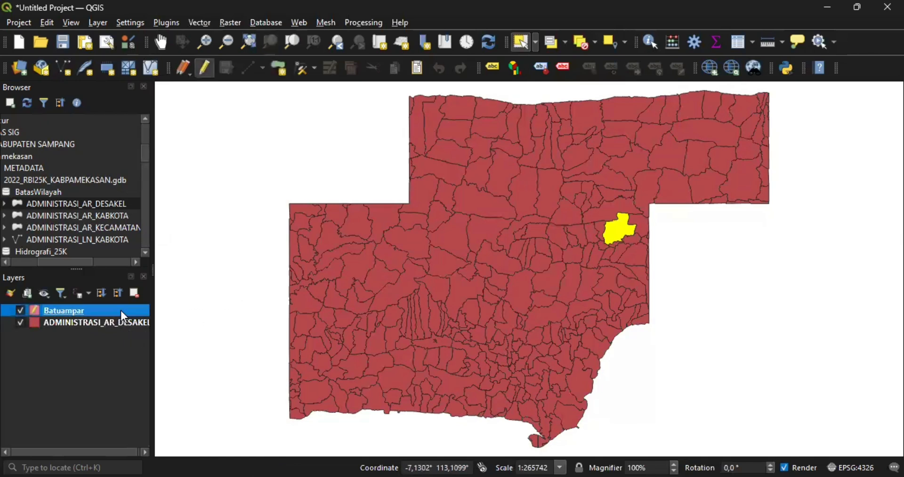
left_click(20, 322)
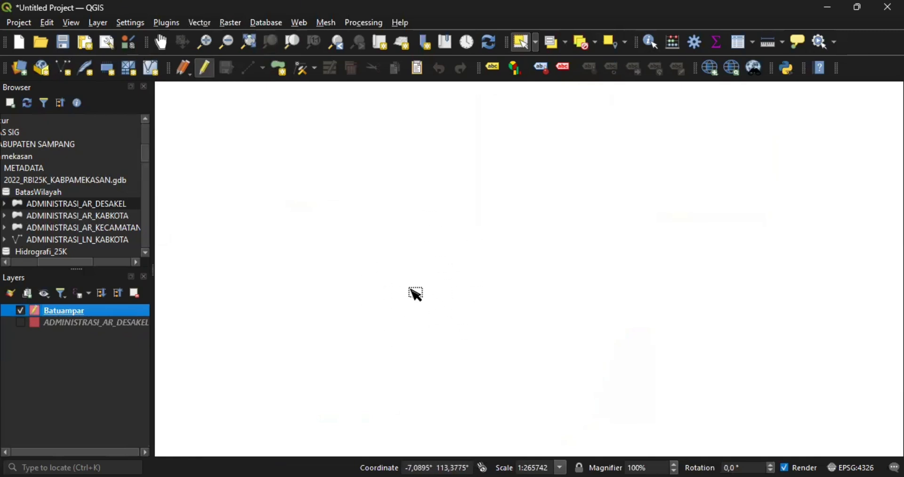
- Paste the copied village polygon into Batuampar, then stop editing and save the change
key("ctrl+v")
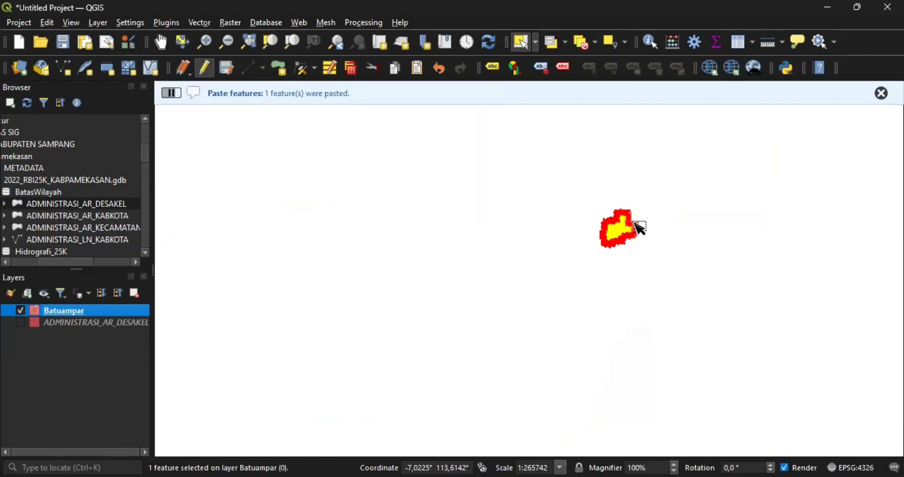
scroll(630, 227, "up", 3)
scroll(630, 227, "up", 5)
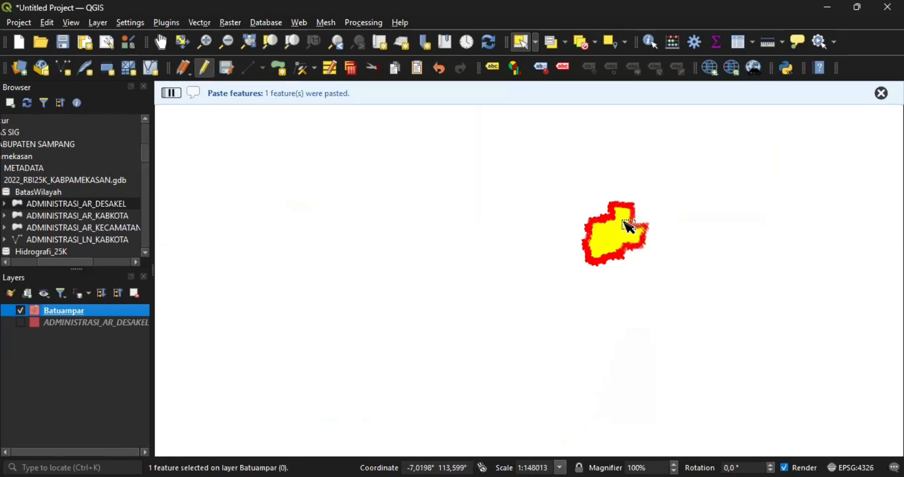
scroll(630, 227, "down", 2)
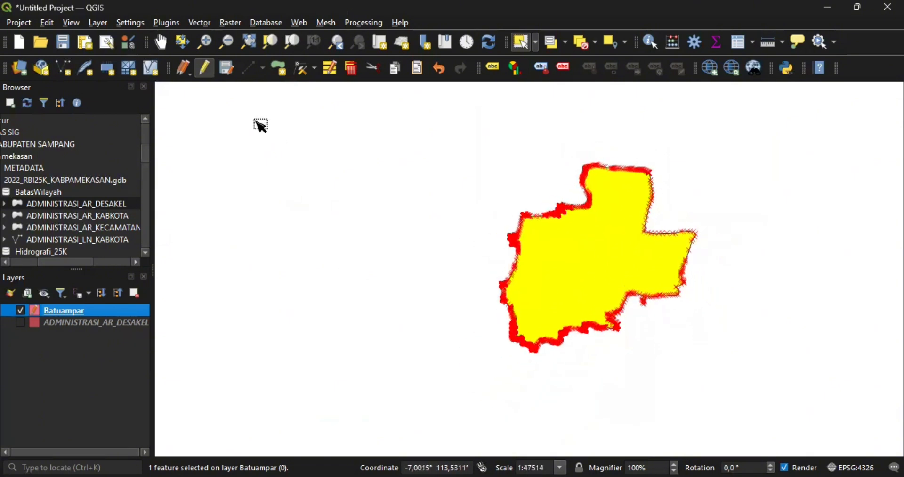
left_click(204, 71)
left_click(417, 251)
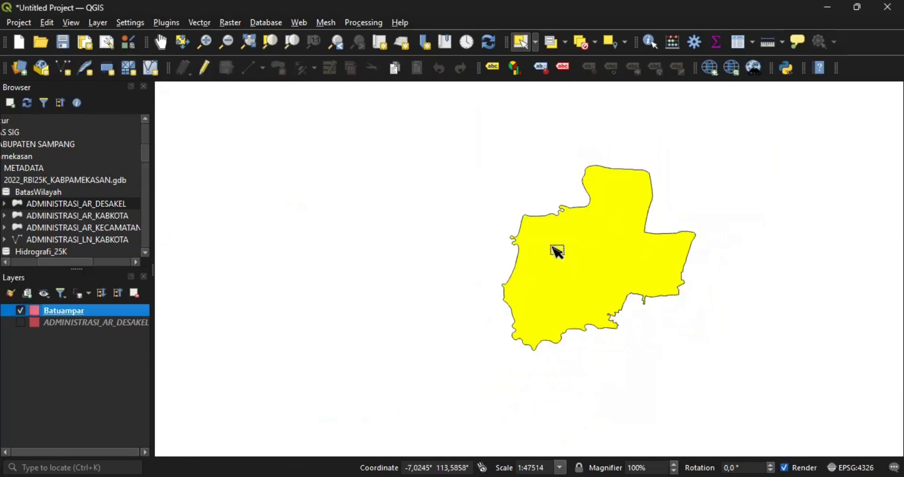
scroll(558, 252, "down", 1)
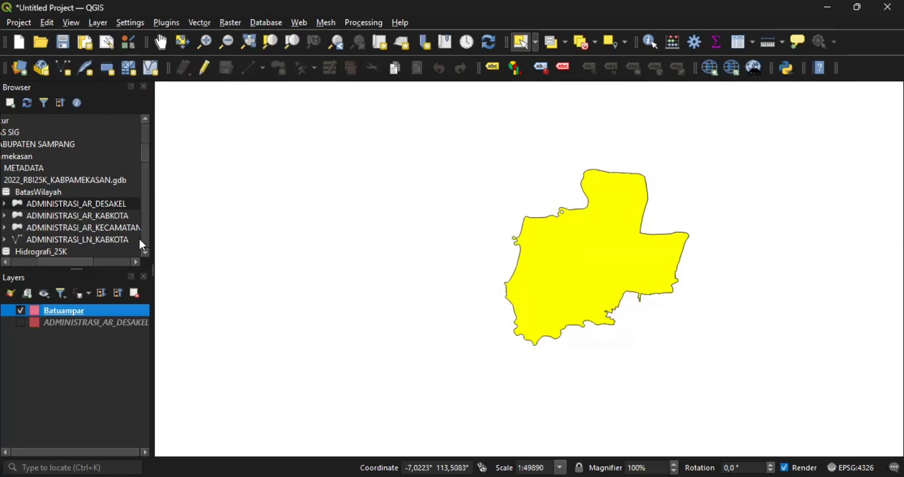
- Expand LingkunganTerbangun_25K and add PERMUKIMAN_AR_25K to the layers
scroll(106, 215, "down", 2)
scroll(105, 213, "left", 3)
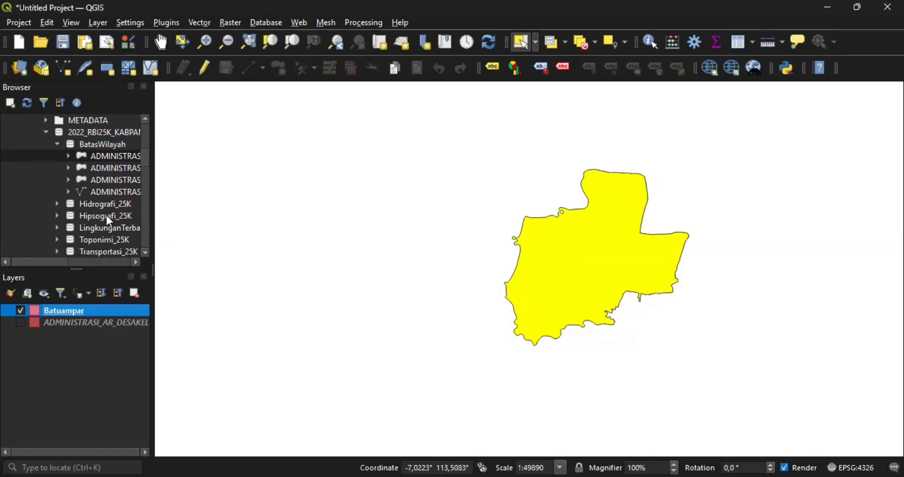
scroll(105, 213, "right", 2)
scroll(105, 216, "down", 1)
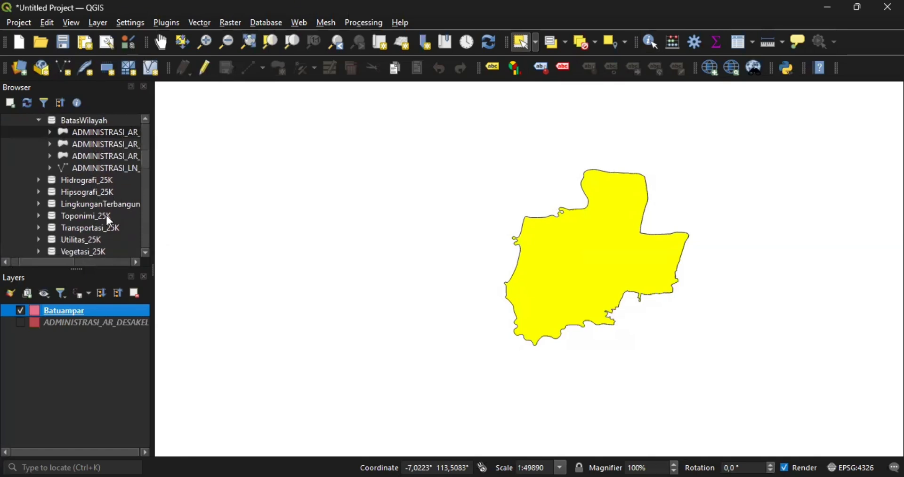
scroll(104, 197, "down", 1)
scroll(107, 203, "right", 1)
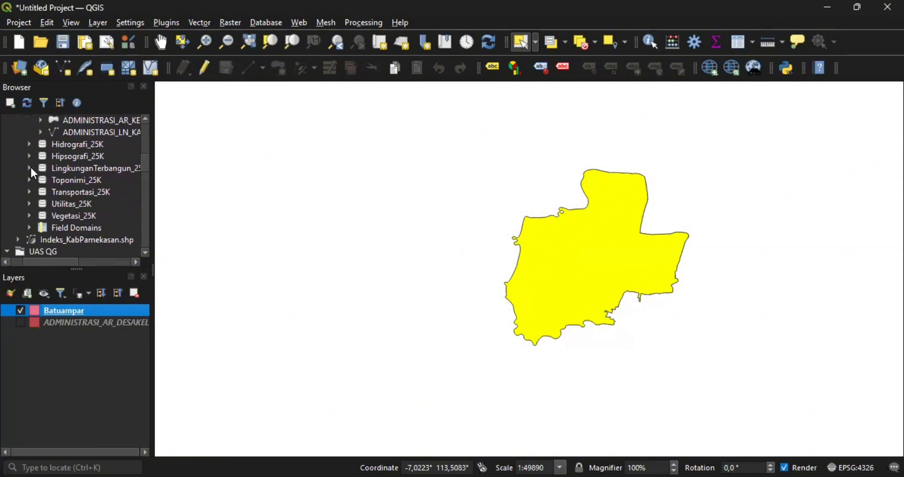
left_click(30, 168)
scroll(94, 200, "down", 1)
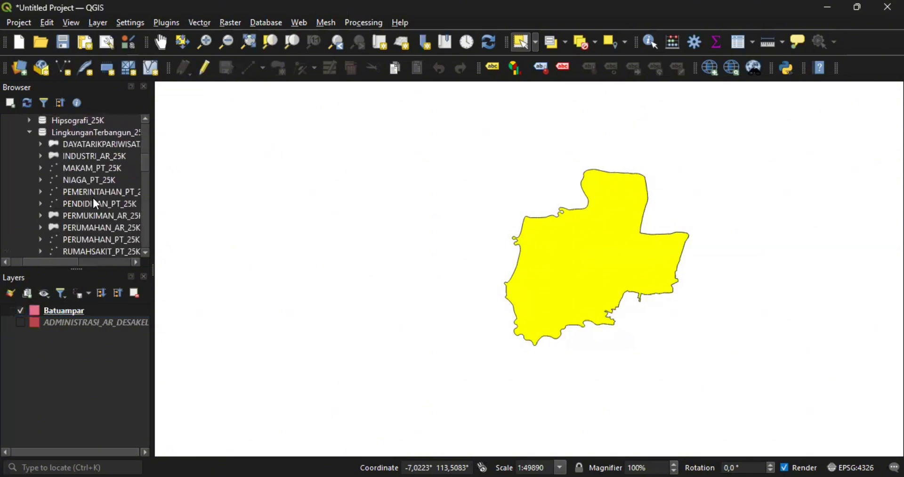
scroll(96, 205, "down", 1)
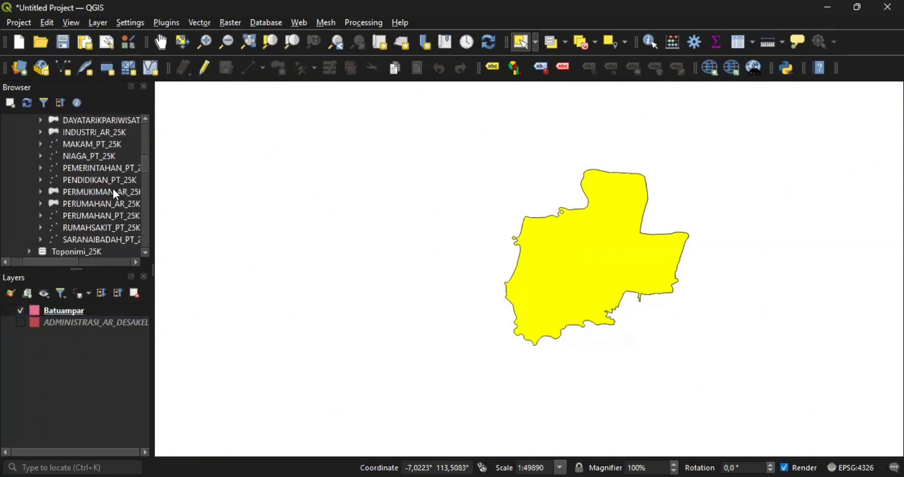
scroll(114, 190, "right", 4)
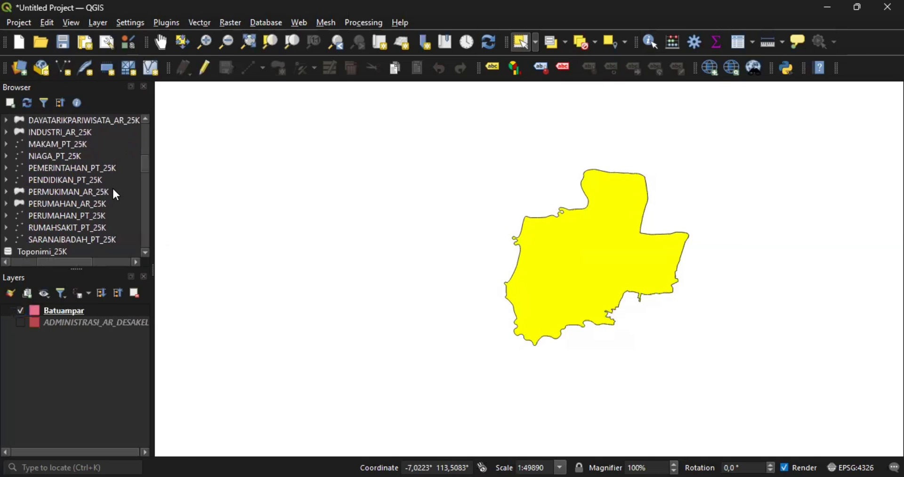
left_click_drag(86, 191, 95, 338)
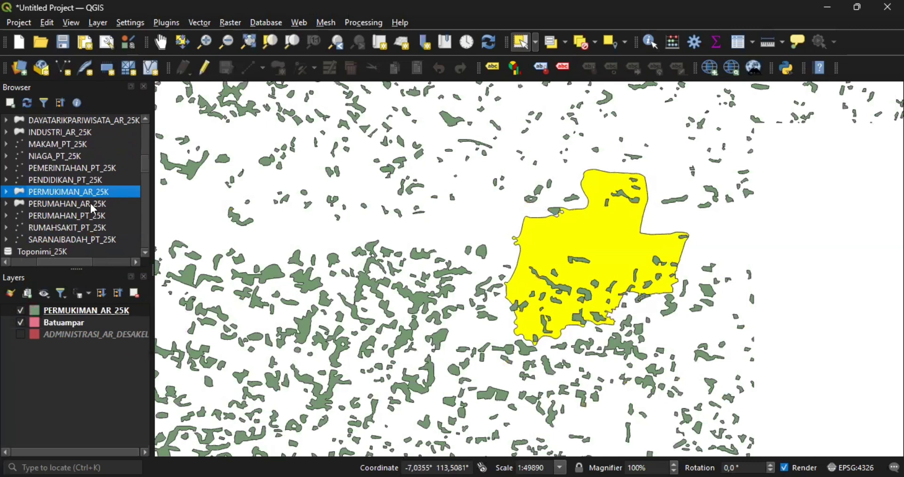
- Expand the Transportasi_25K group in the Browser
scroll(91, 205, "down", 2)
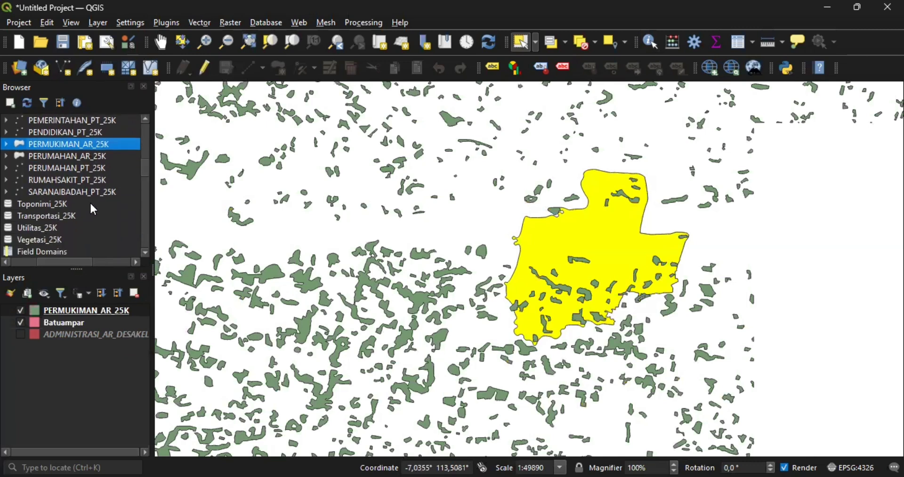
scroll(13, 217, "left", 2)
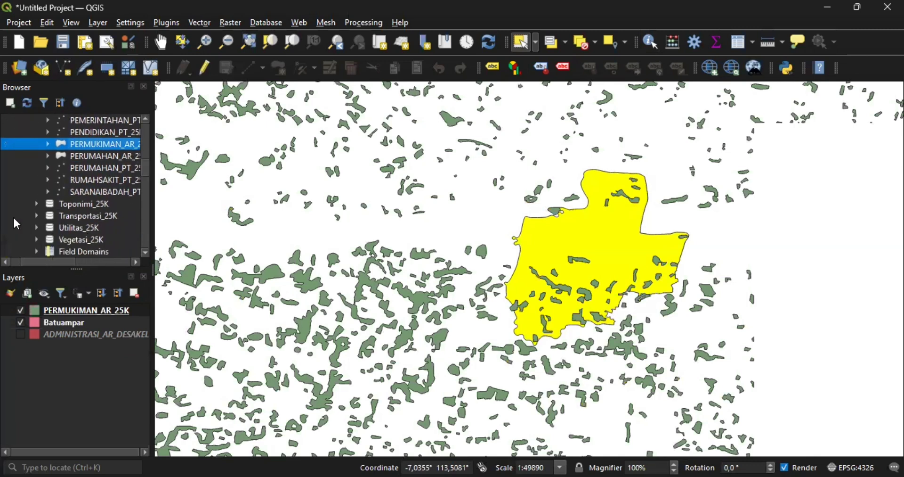
left_click(39, 212)
scroll(100, 218, "left", 1)
- Add the JALAN_LN_25K road lines to the layers and zoom to inspect them
left_click_drag(100, 204, 80, 357)
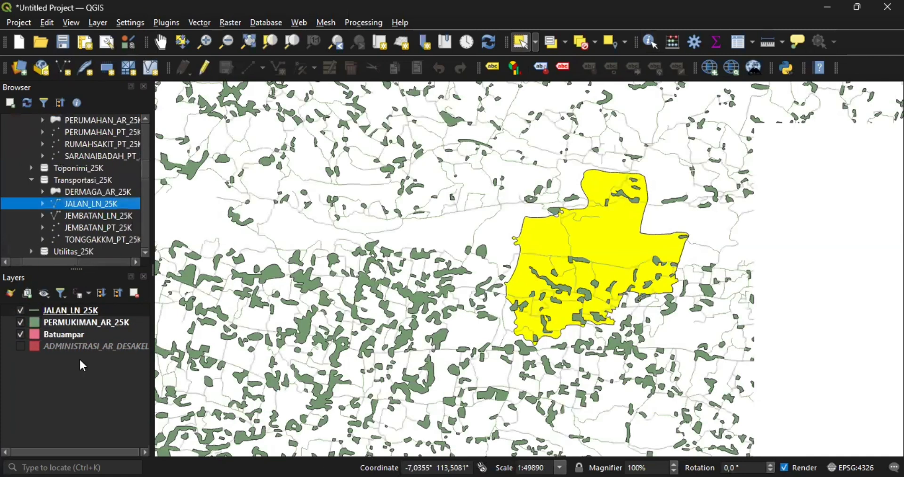
scroll(553, 253, "up", 2)
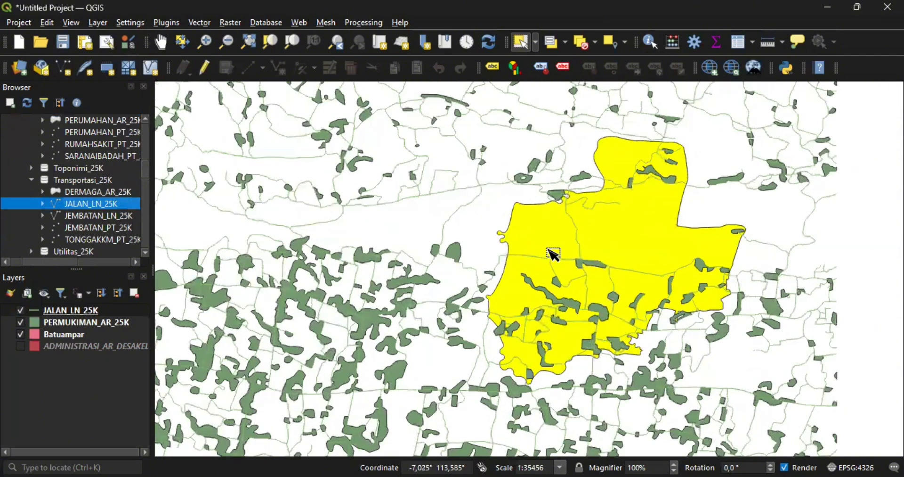
scroll(554, 253, "up", 1)
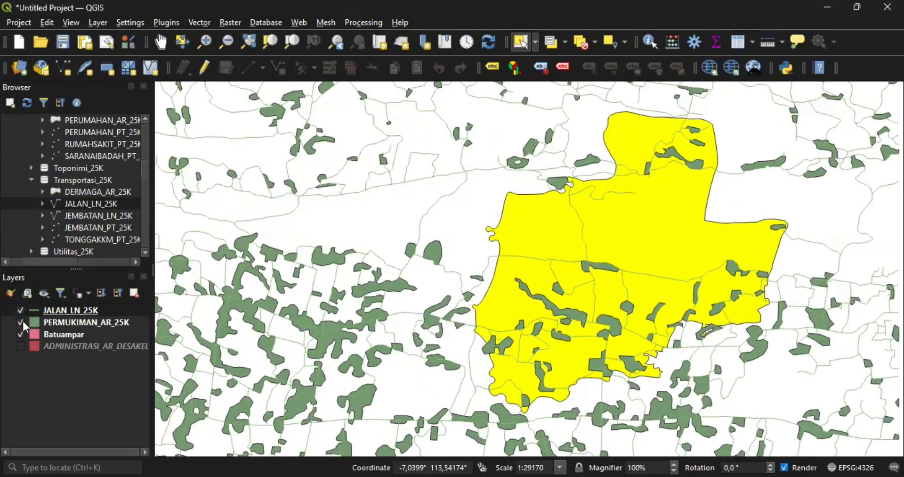
scroll(414, 290, "down", 3)
scroll(414, 290, "down", 4)
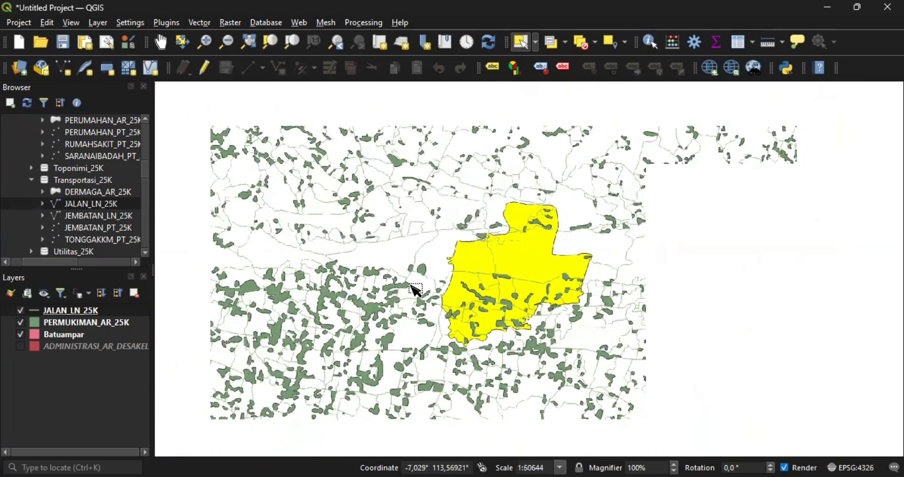
scroll(414, 290, "down", 2)
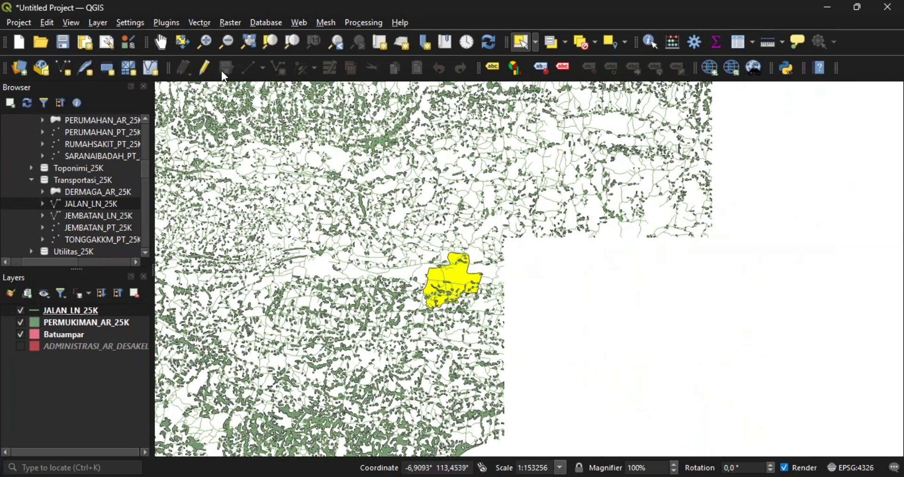
- Open the Clip tool with PERMUKIMAN_AR_25K as input and Batuampar as overlay
left_click(208, 26)
mouse_move(244, 54)
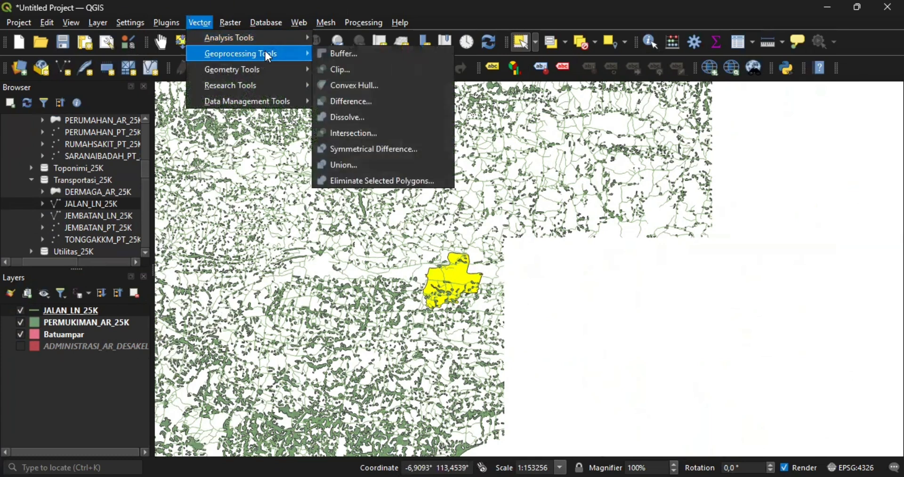
left_click(345, 71)
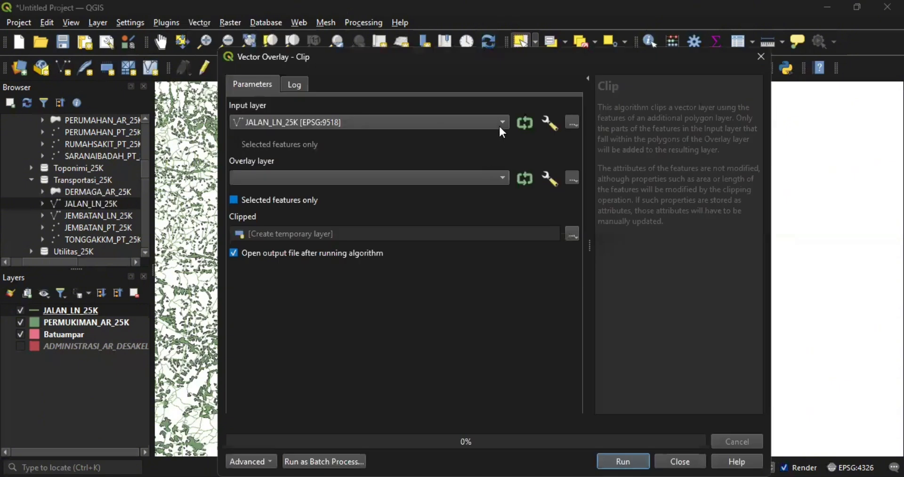
left_click(504, 123)
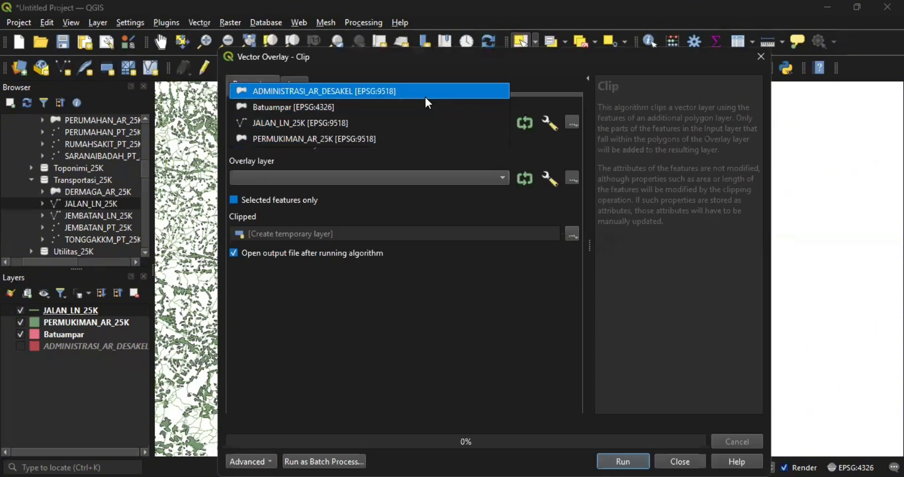
left_click(429, 146)
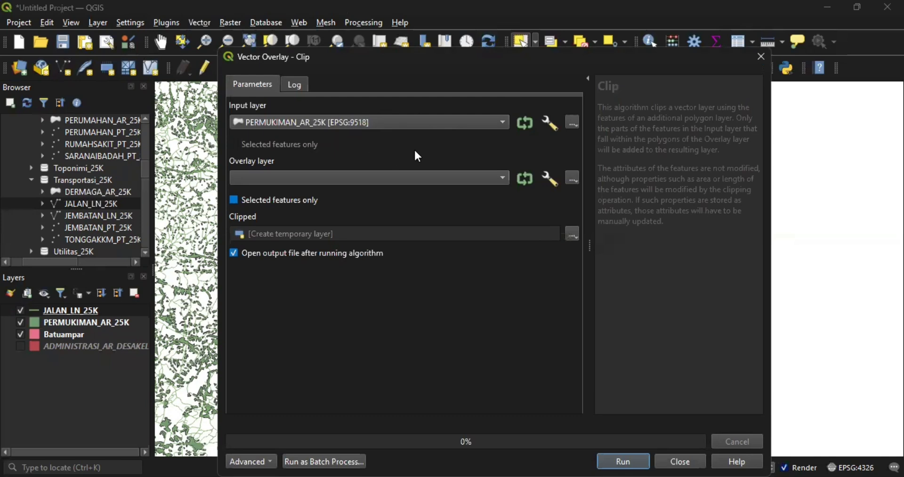
left_click(503, 178)
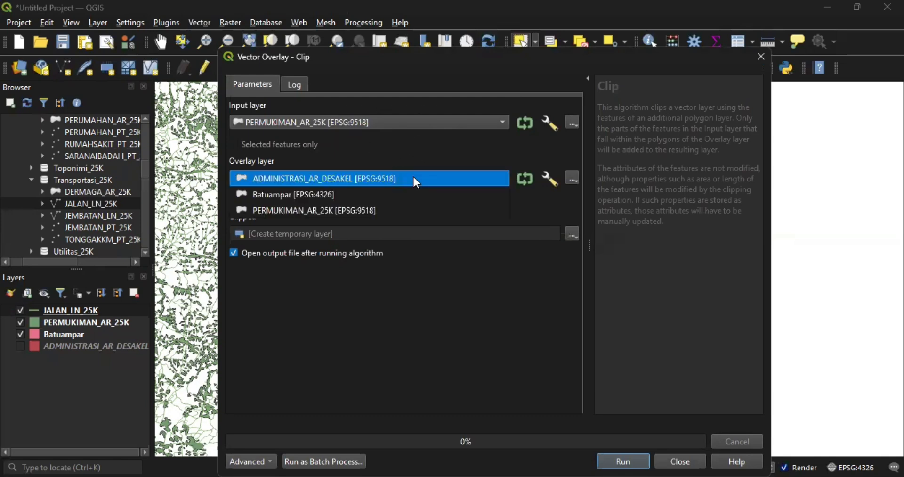
left_click(396, 194)
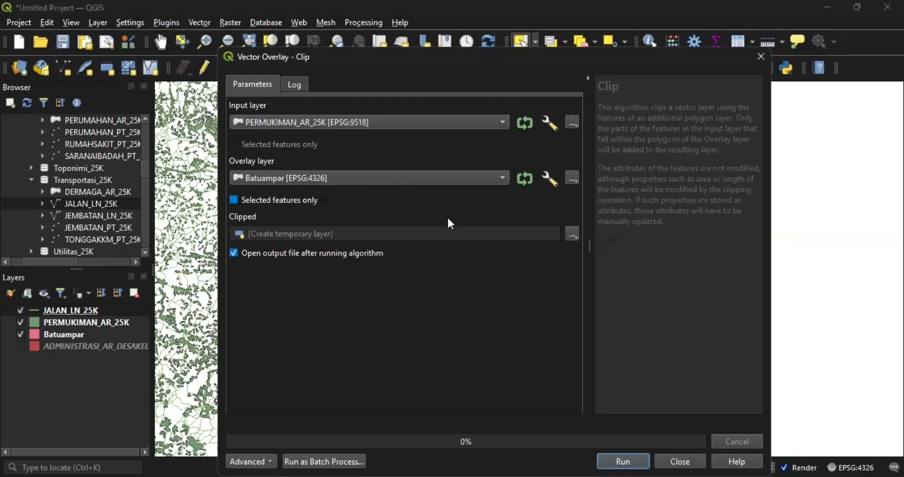
- Save the clipped output to permukimanbatu.shp and run the clip
left_click(575, 235)
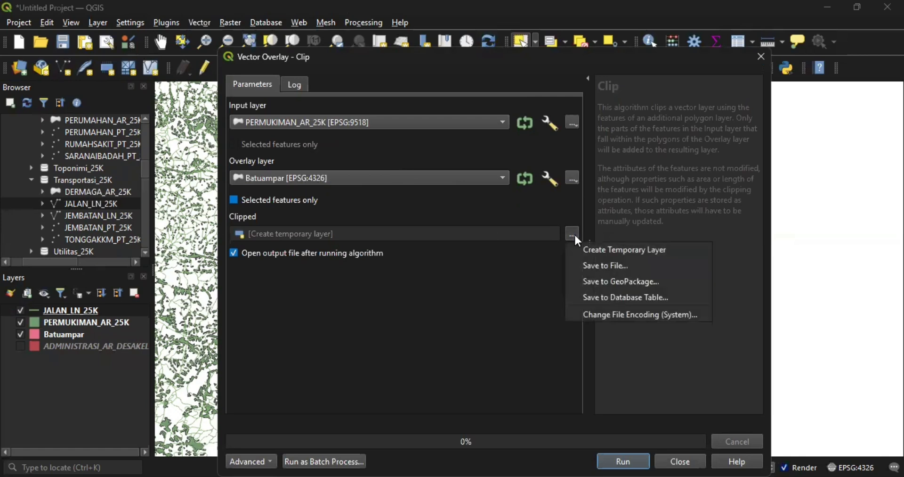
left_click(599, 263)
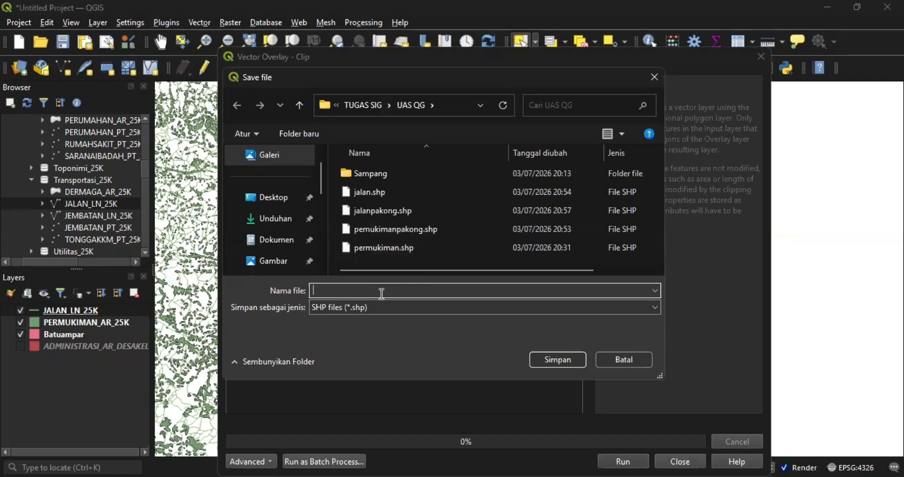
type("per")
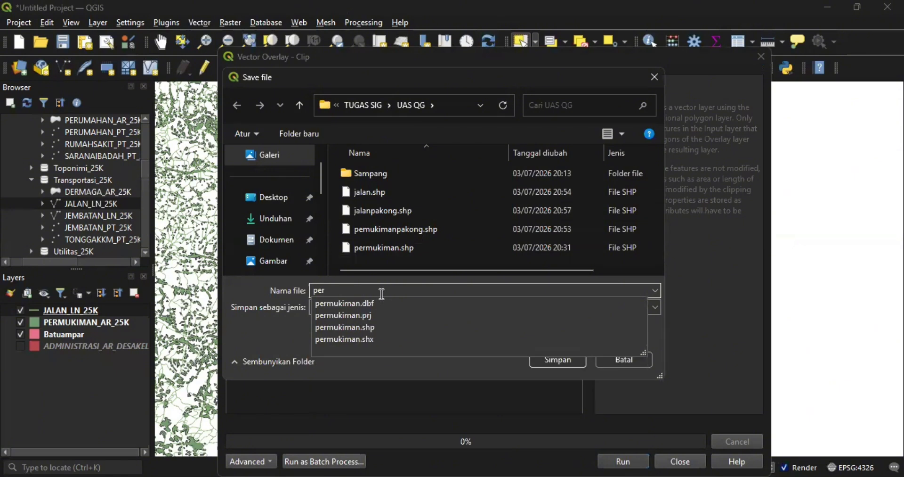
type("mukiman")
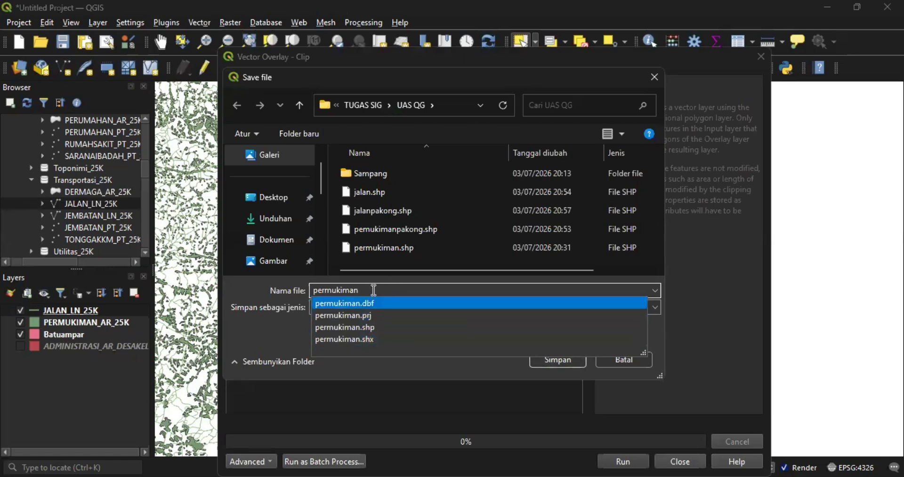
type("batu")
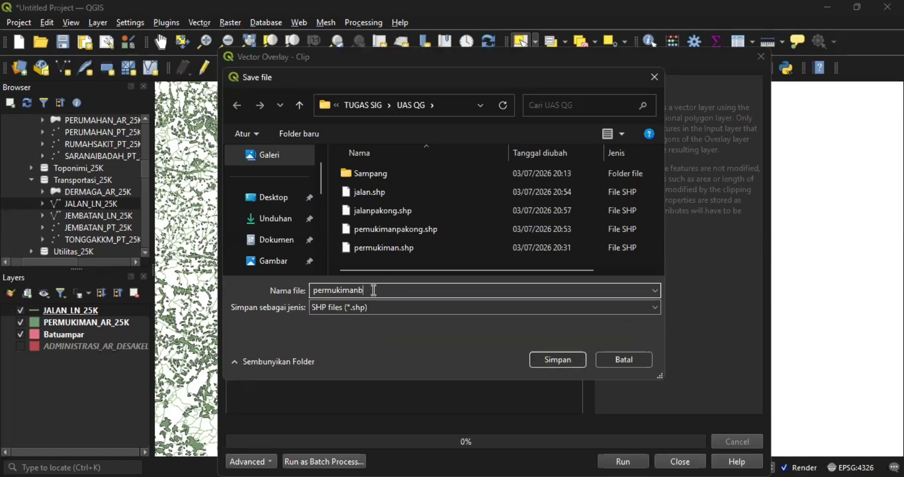
left_click(555, 364)
left_click(615, 462)
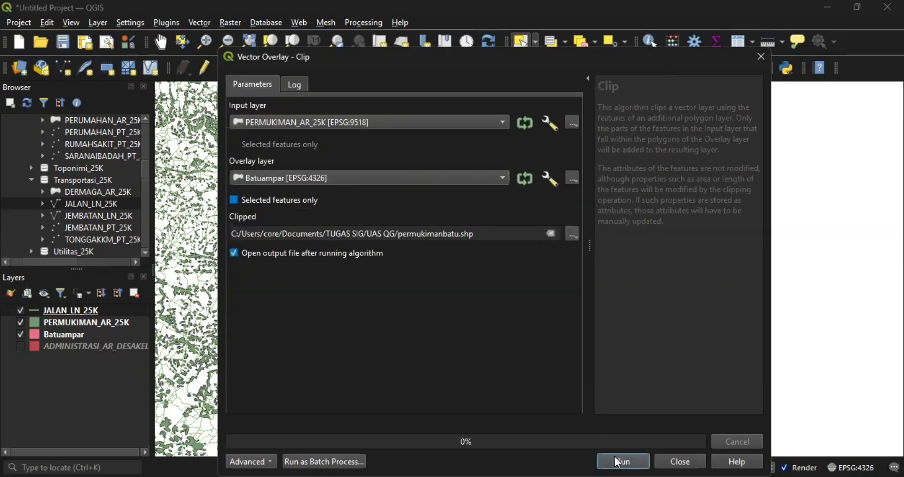
- Close the Clip dialog and hide PERMUKIMAN_AR_25K, toggling it once to compare with the clip
left_click(678, 461)
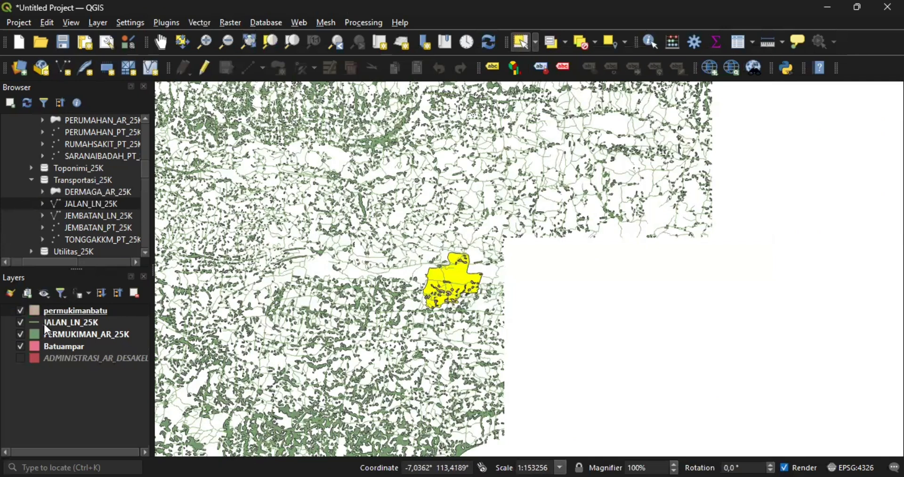
left_click(20, 334)
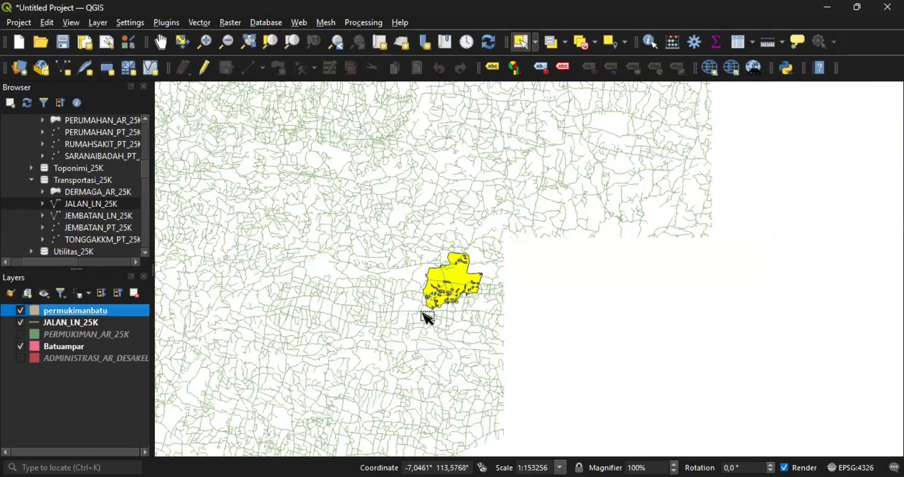
scroll(472, 281, "up", 5)
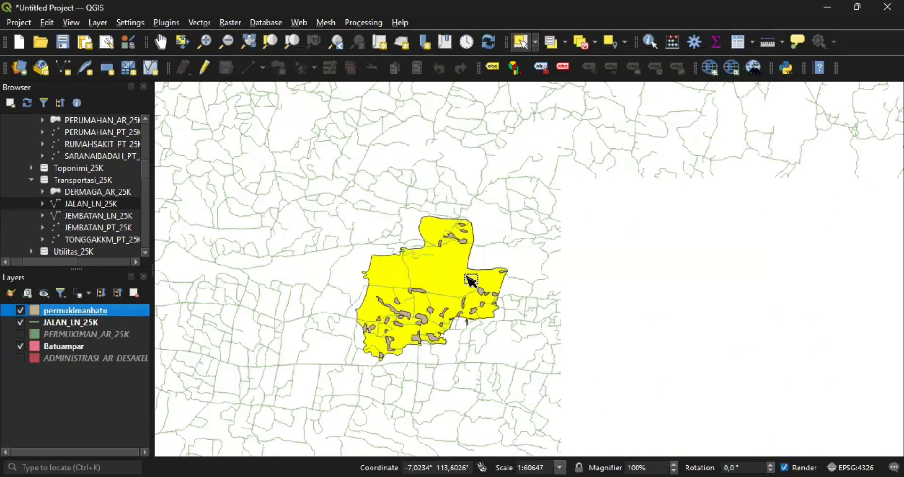
scroll(472, 281, "down", 2)
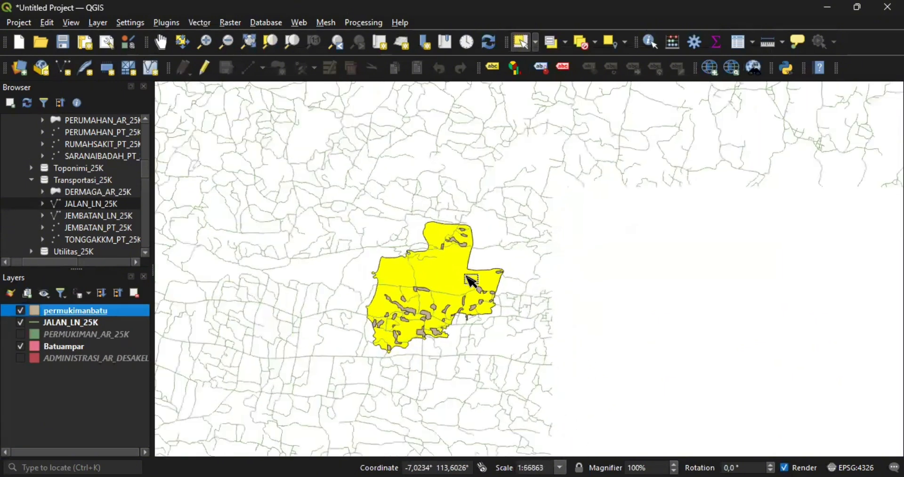
scroll(441, 292, "down", 2)
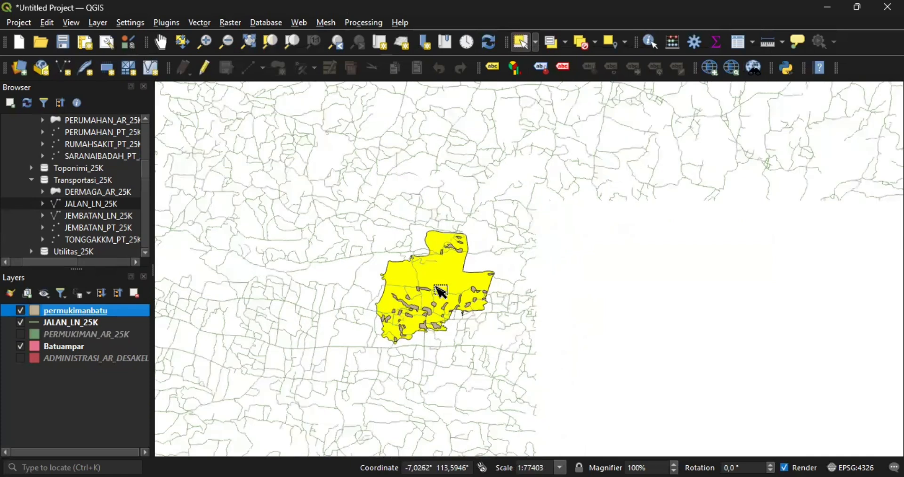
left_click(20, 333)
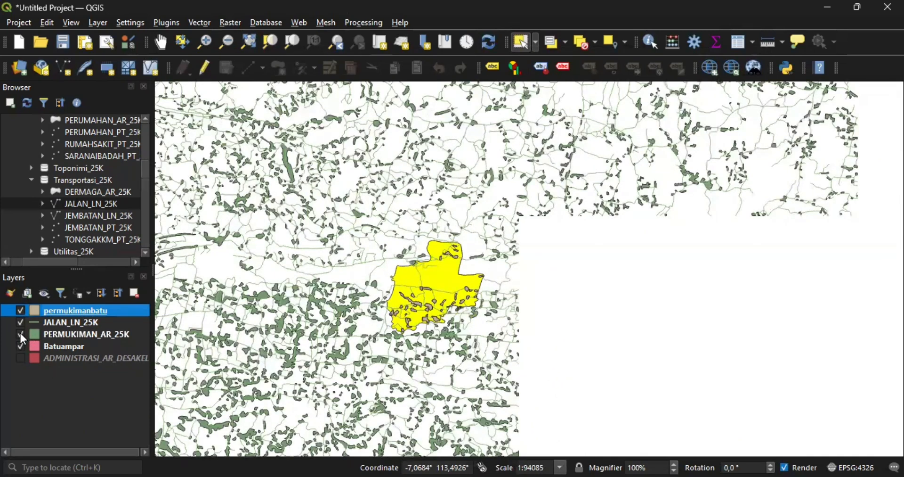
left_click(20, 333)
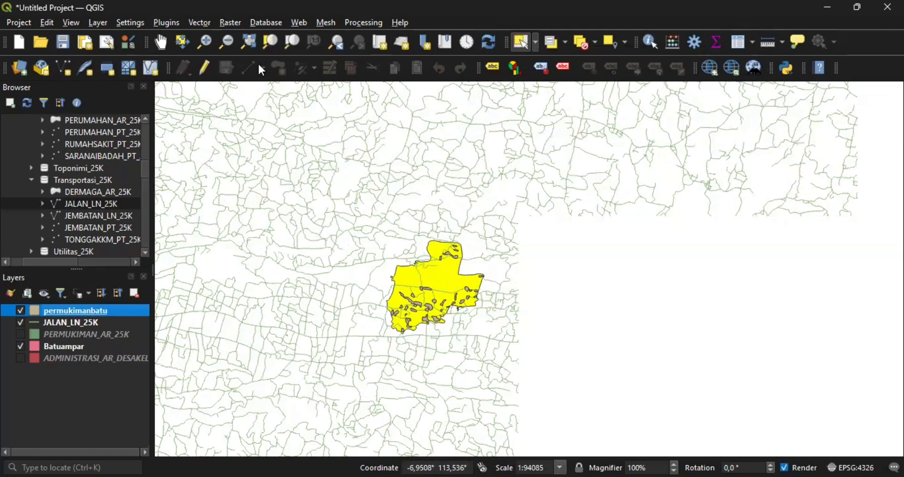
- Open the Clip tool with JALAN_LN_25K as input and Batuampar as overlay
left_click(202, 22)
mouse_move(242, 55)
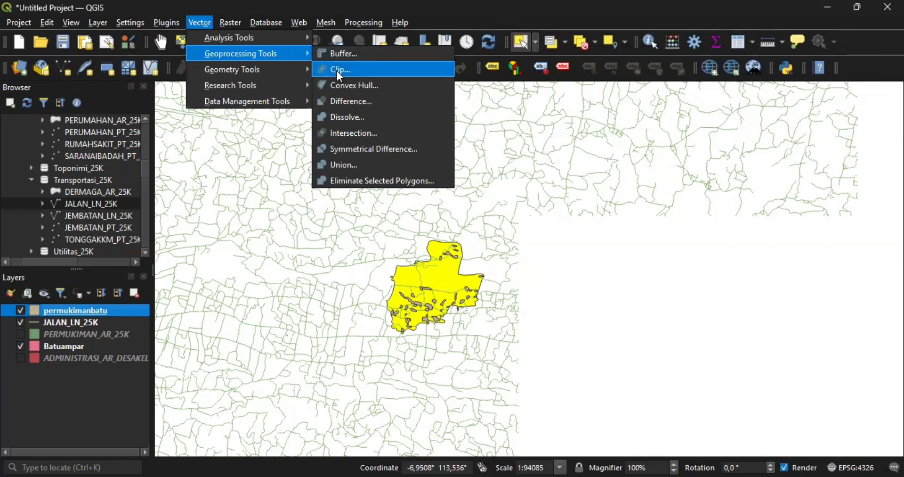
key("Return")
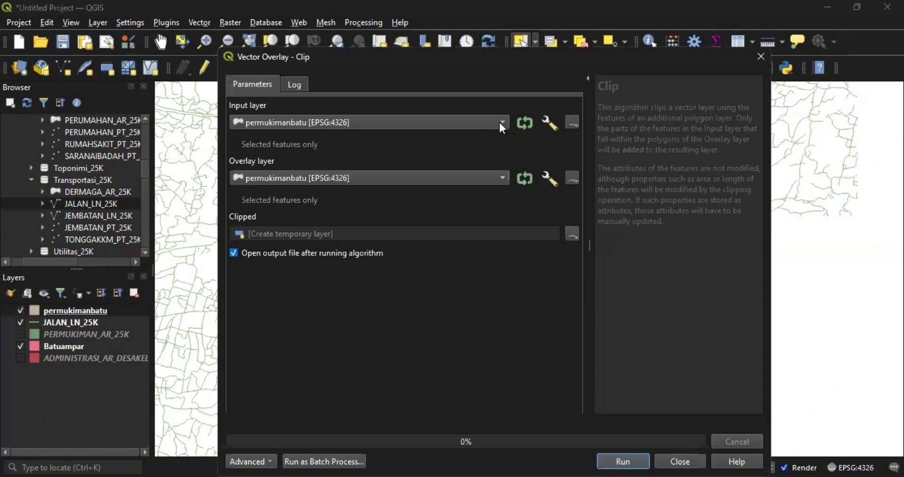
left_click(500, 124)
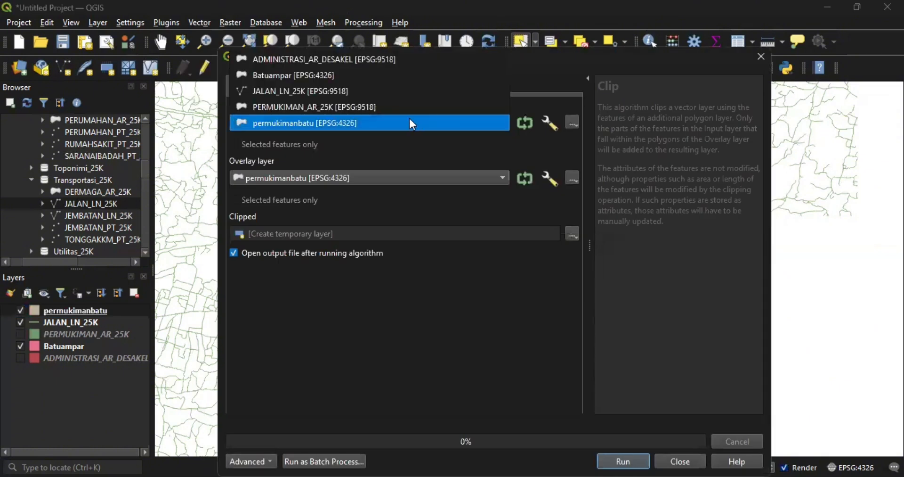
left_click(384, 94)
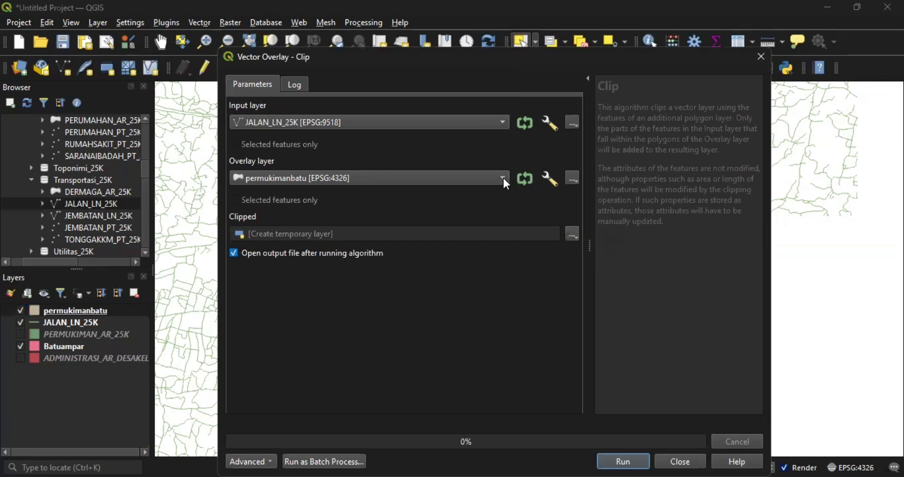
left_click(504, 178)
left_click(439, 146)
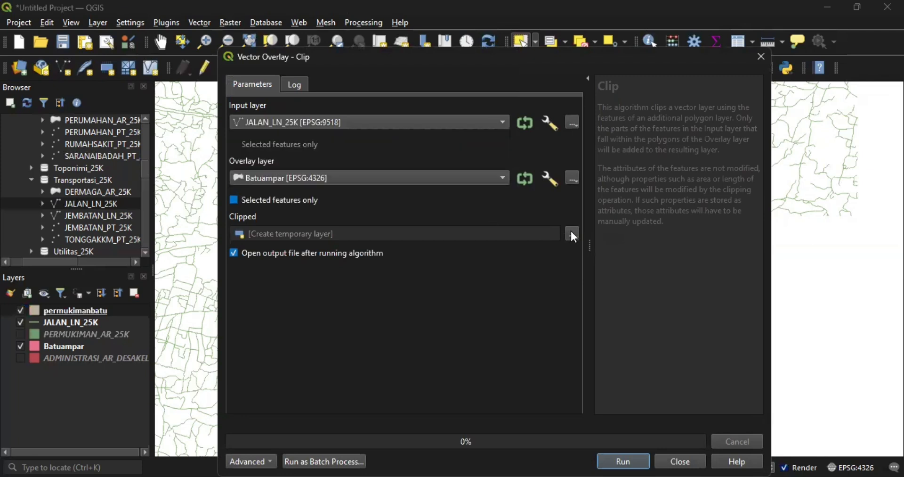
- Save the clipped roads as jalanbatu.shp, run the clip and close the tool
left_click(572, 233)
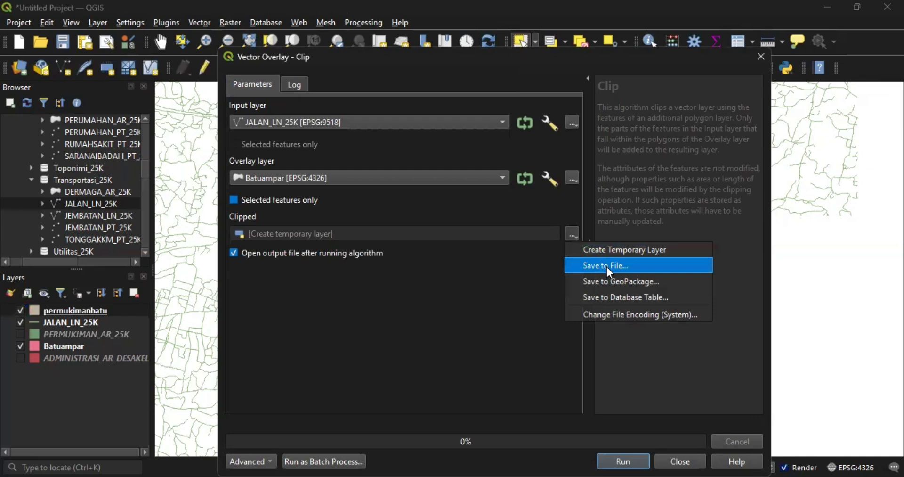
key("Return")
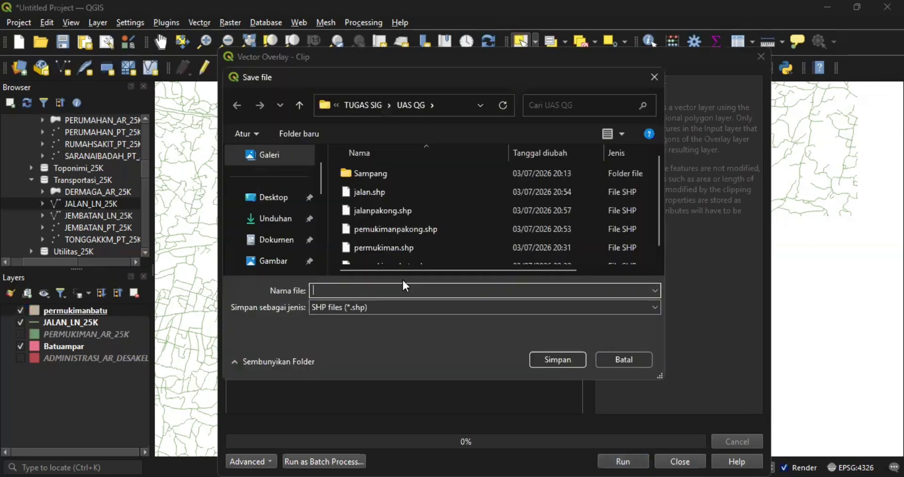
type("jalan")
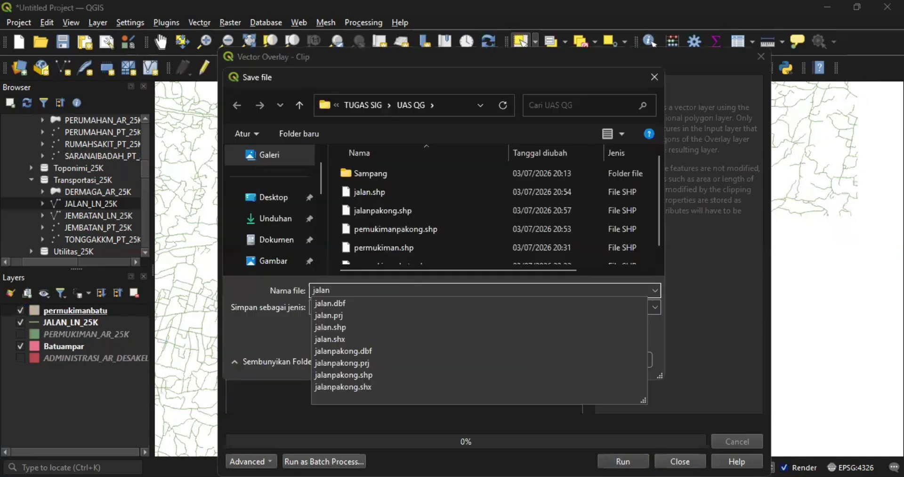
type("batu")
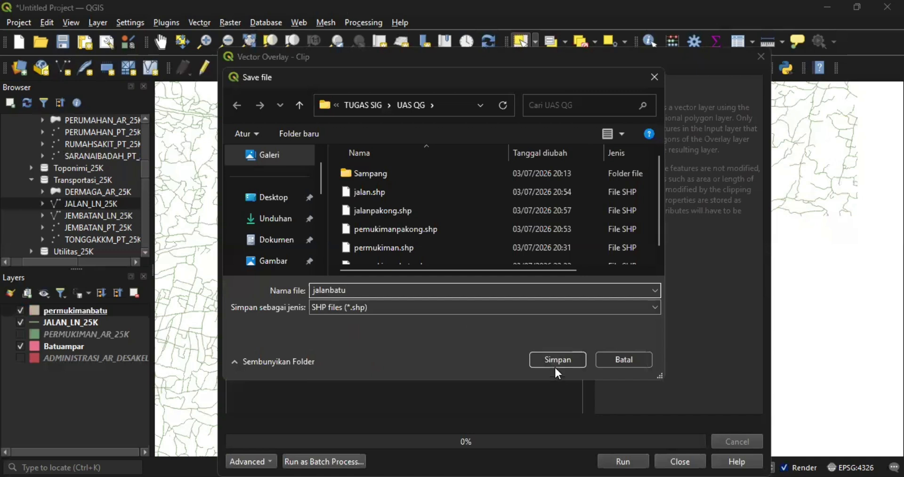
left_click(558, 360)
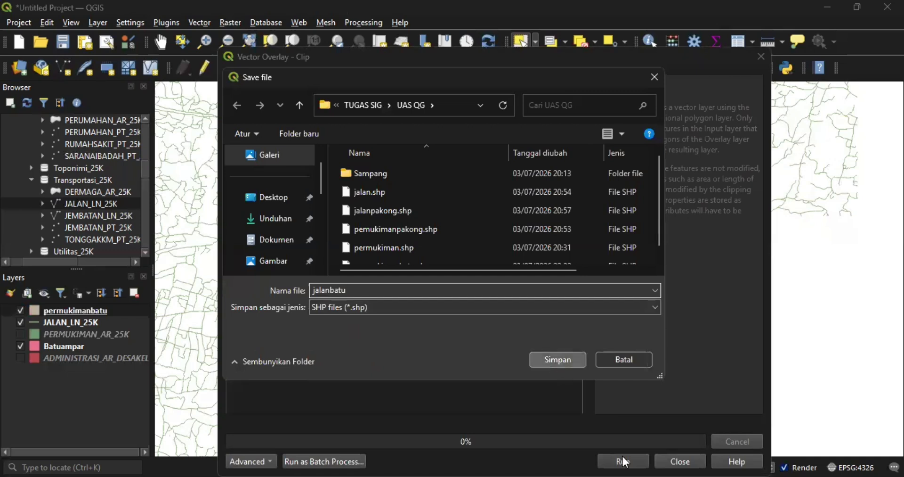
left_click(623, 460)
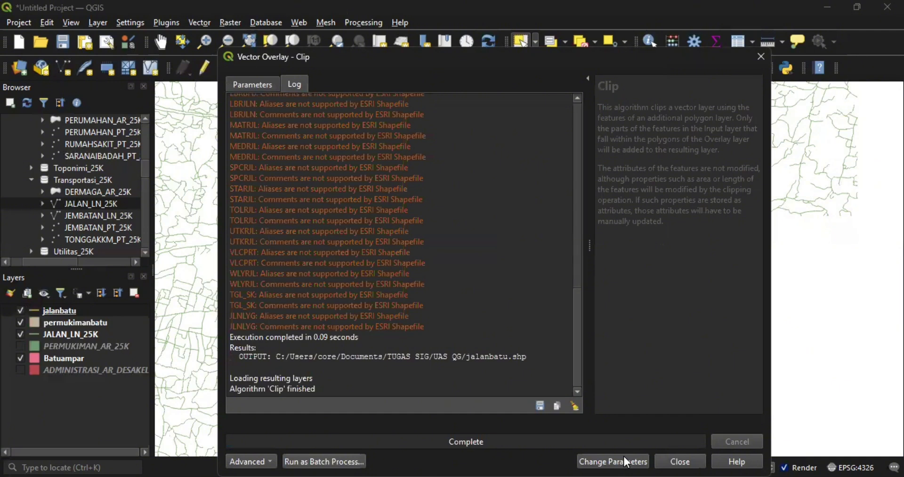
left_click(679, 461)
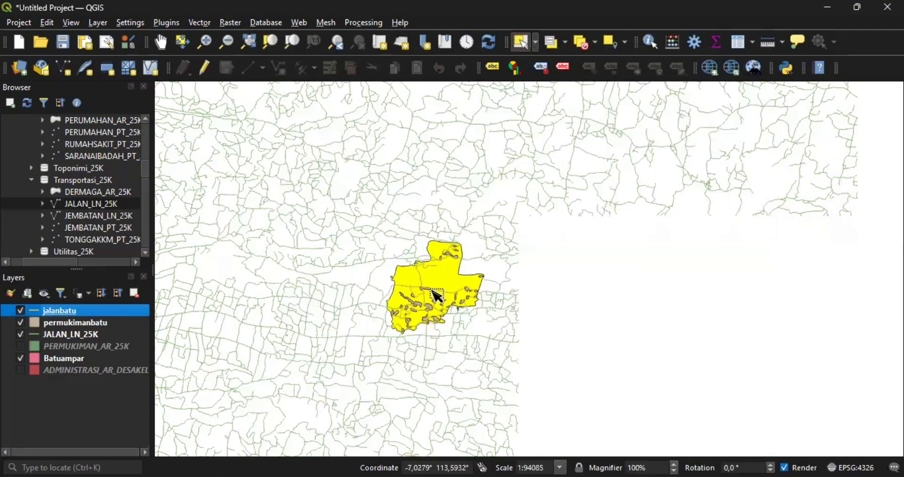
- Hide the original JALAN_LN_25K roads layer
scroll(434, 297, "up", 2)
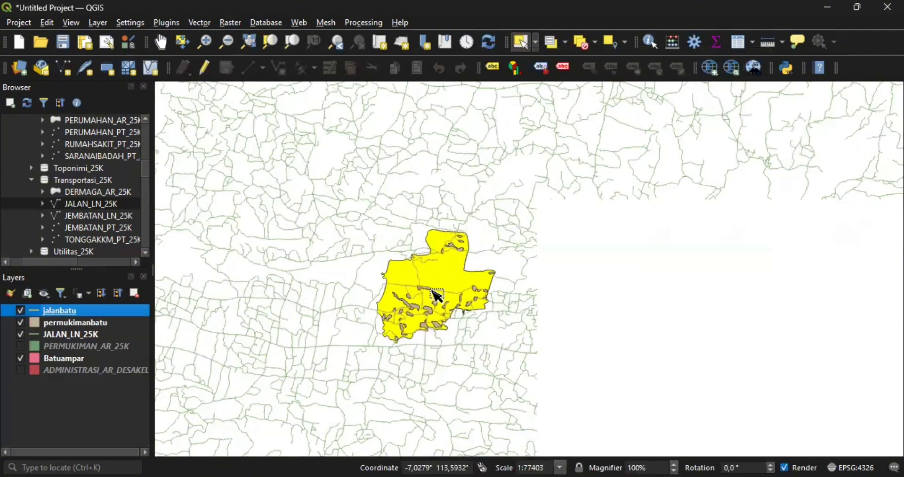
left_click(20, 335)
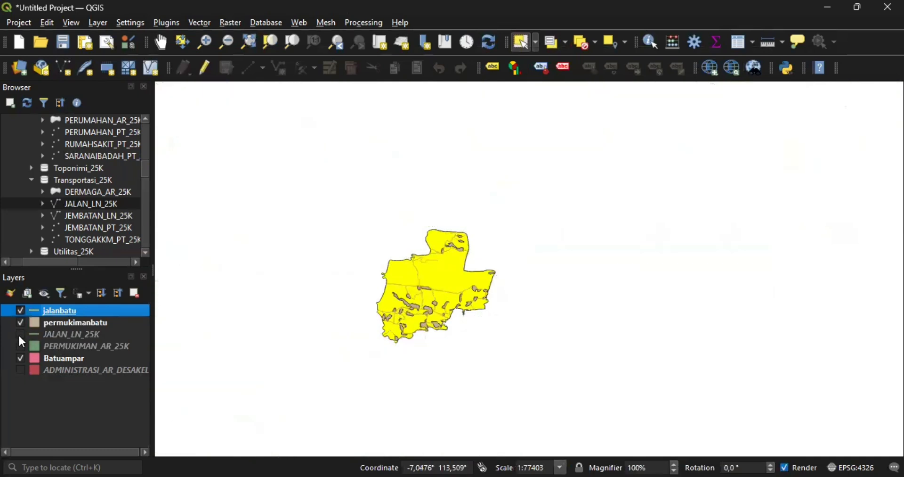
scroll(421, 278, "up", 10)
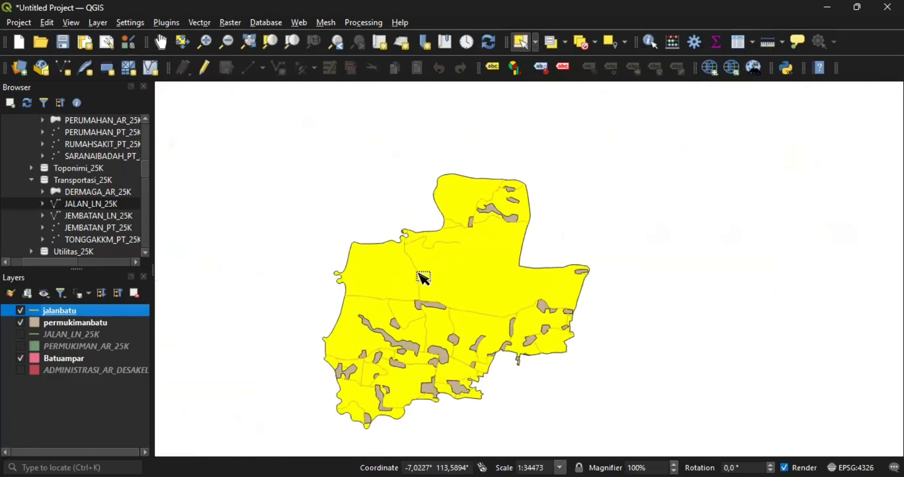
scroll(423, 278, "down", 5)
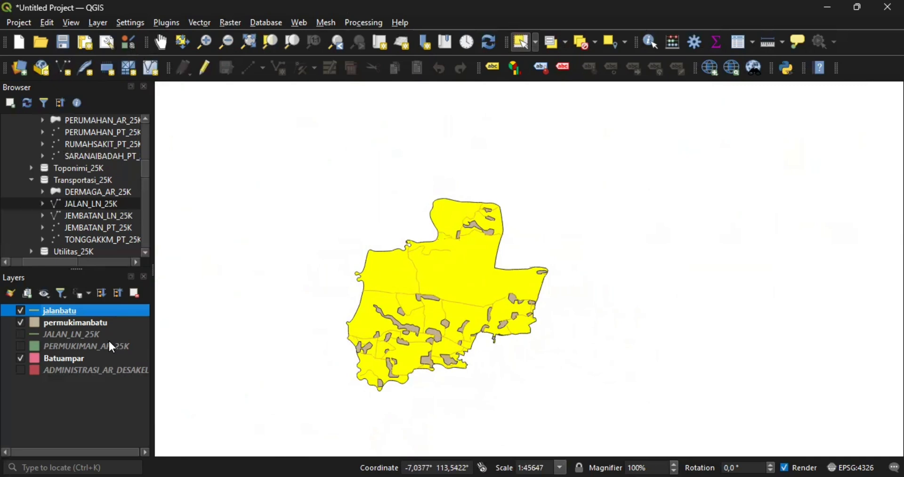
- Remove the ADMINISTRASI_AR_DESAKEL, PERMUKIMAN_AR_25K and JALAN_LN_25K layers, confirming each removal
right_click(88, 370)
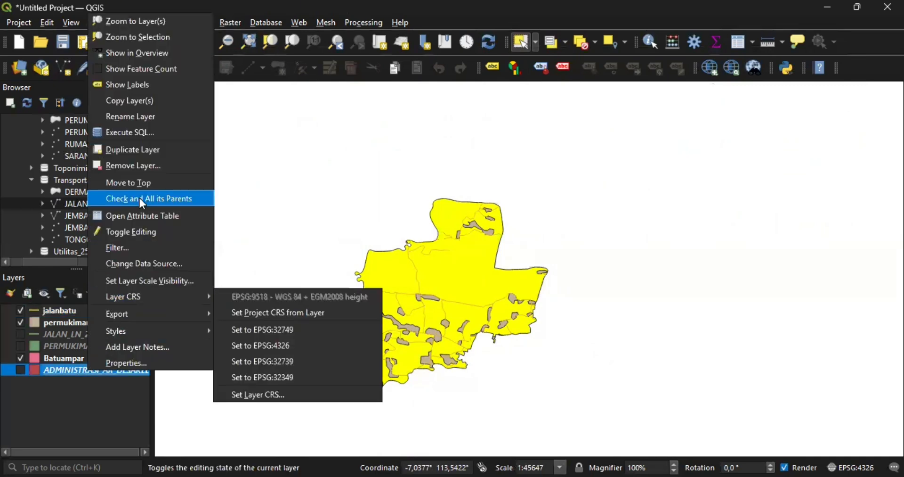
left_click(144, 169)
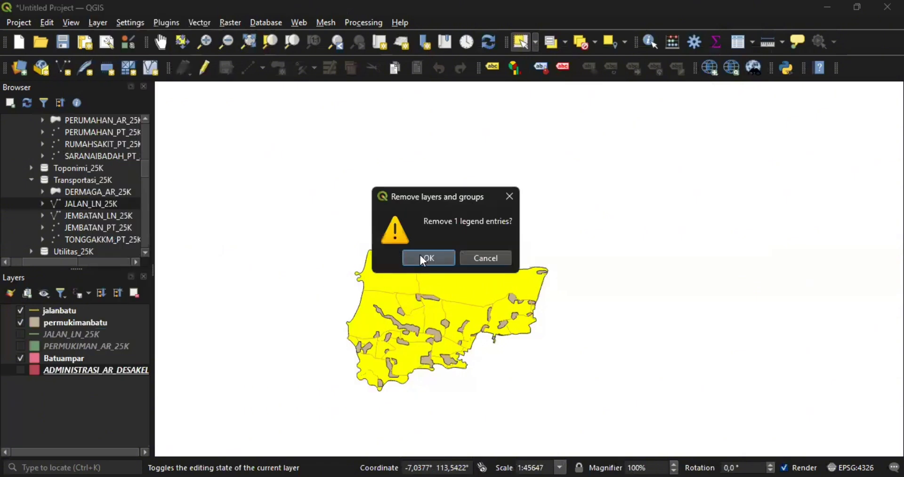
left_click(419, 254)
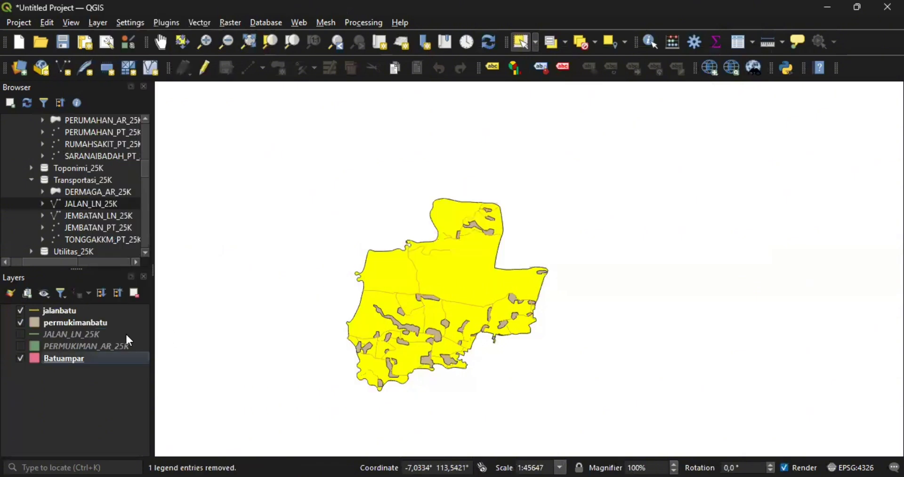
right_click(105, 348)
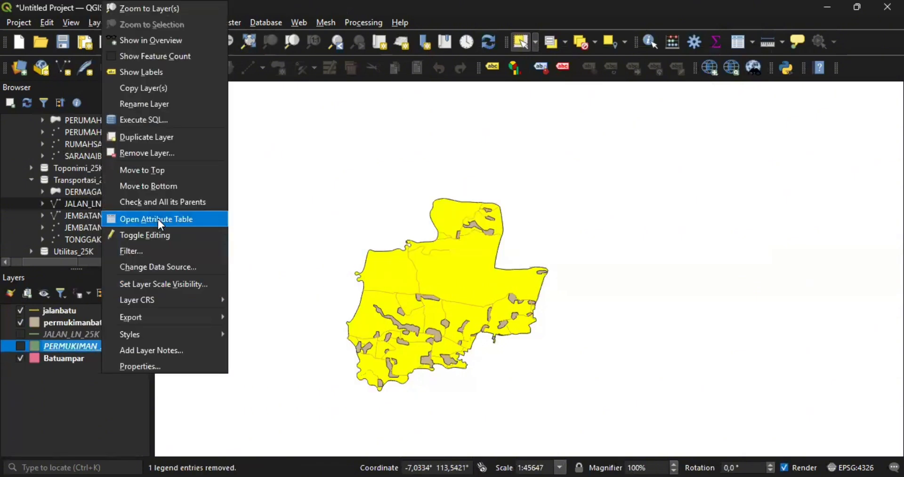
left_click(156, 164)
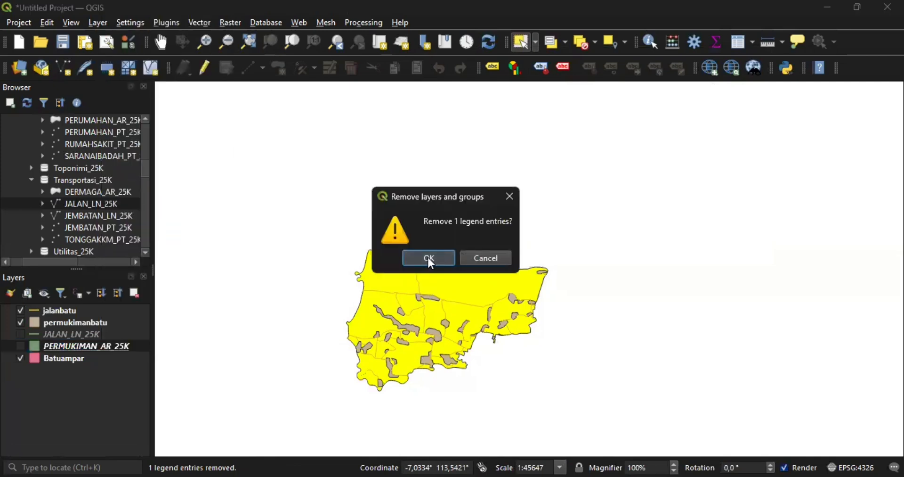
left_click(429, 261)
left_click(122, 333)
right_click(122, 334)
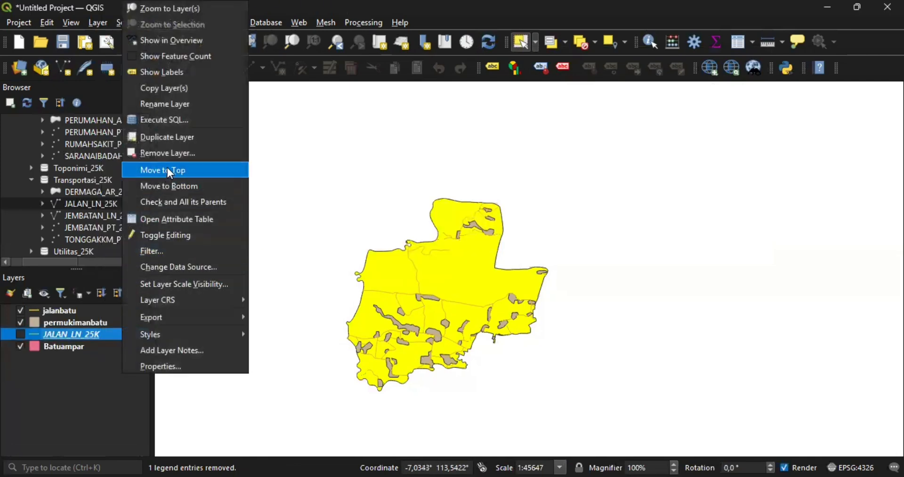
left_click(169, 152)
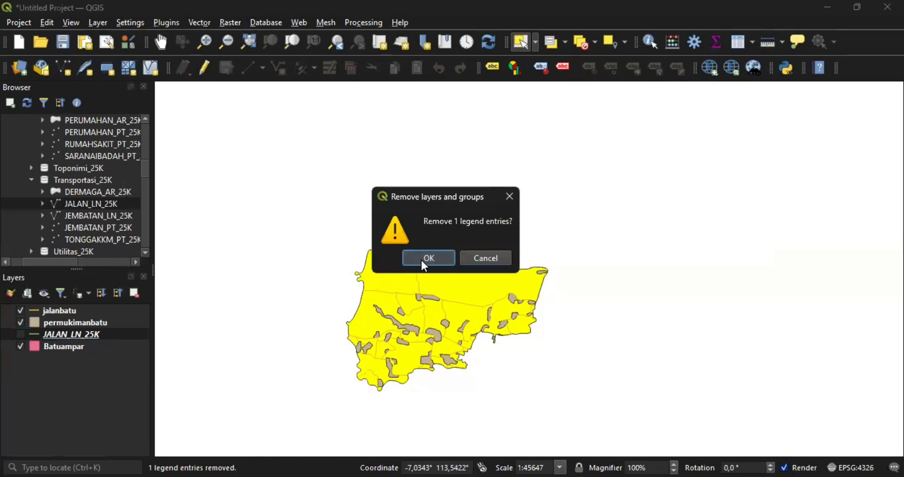
left_click(421, 259)
left_click(89, 342)
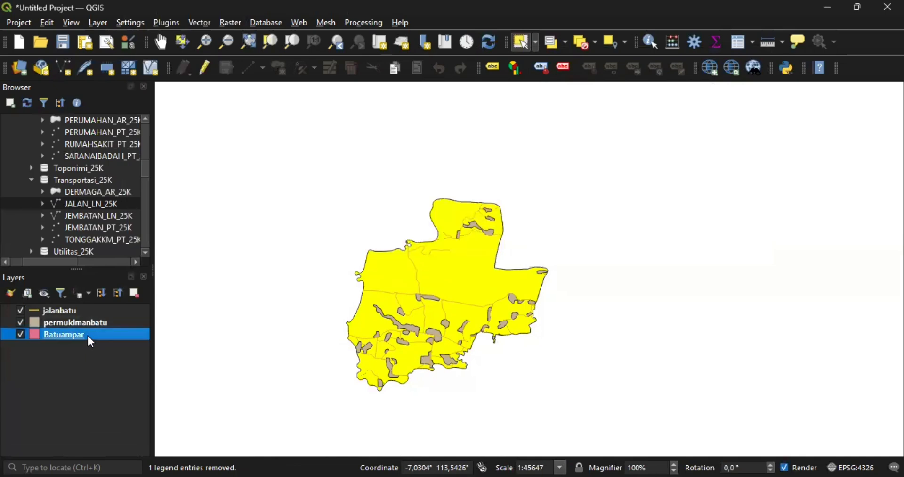
- Launch Vector > Geoprocessing Tools > Buffer with the jalanbatu layer as input
left_click(82, 359)
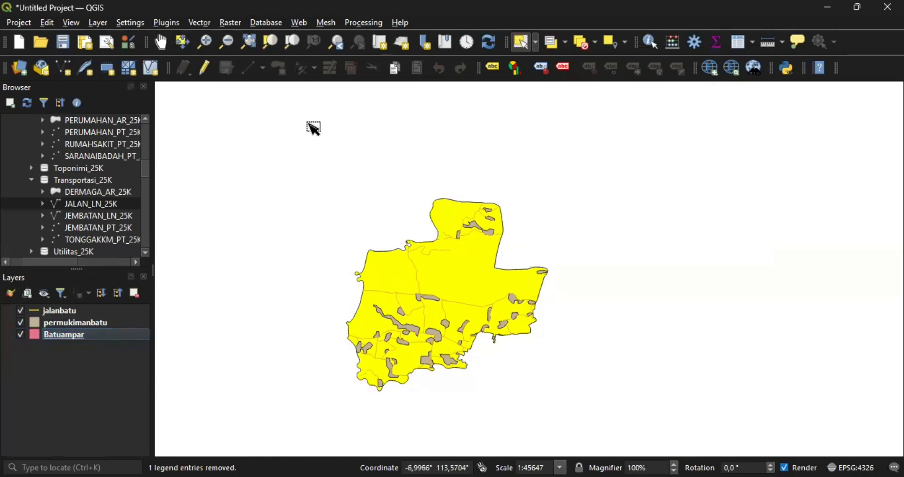
left_click(207, 25)
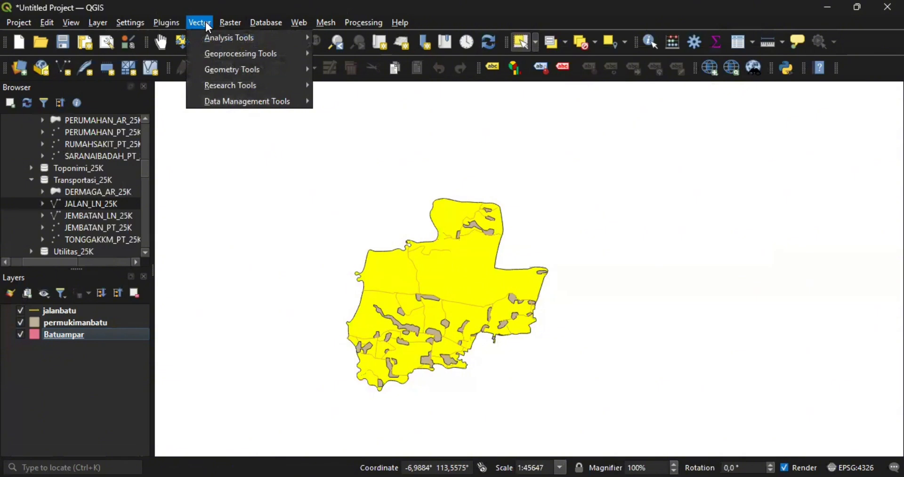
mouse_move(223, 41)
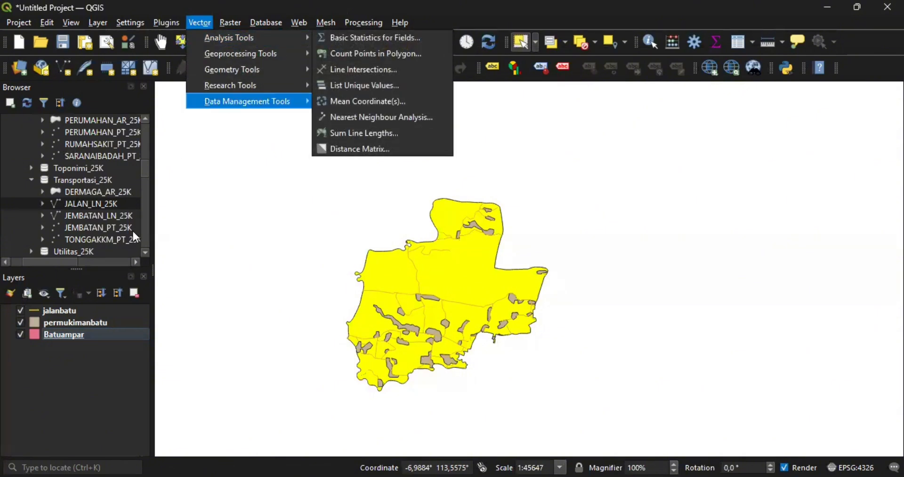
left_click(109, 314)
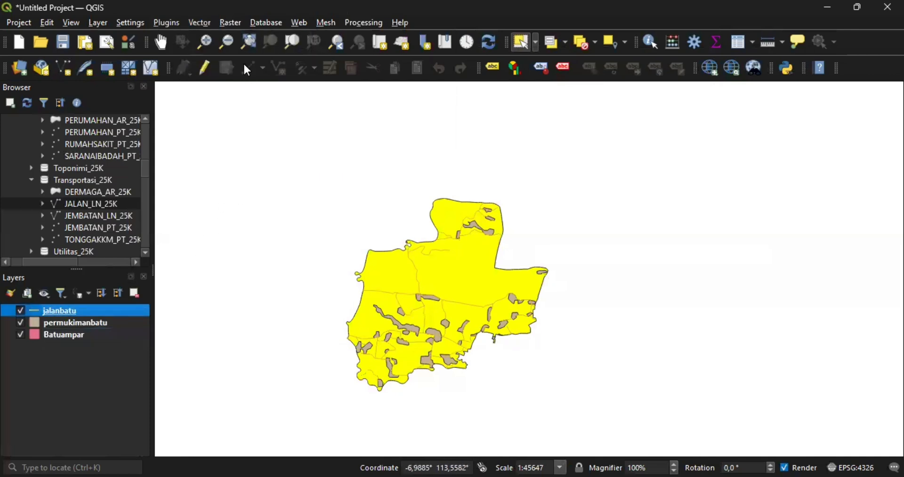
left_click(203, 22)
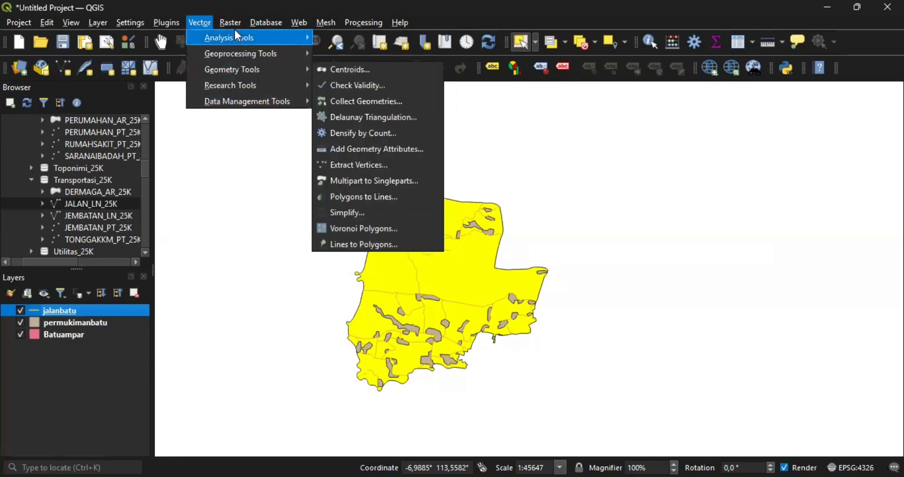
left_click(217, 22)
left_click(203, 22)
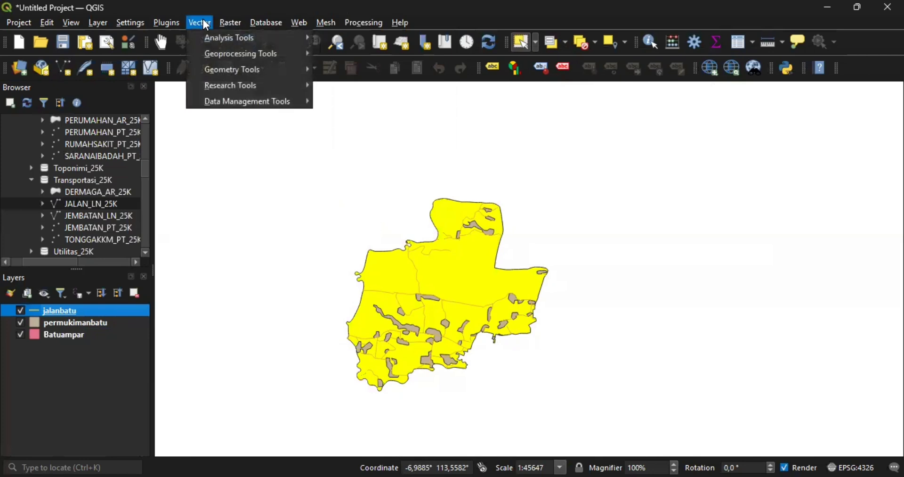
mouse_move(248, 60)
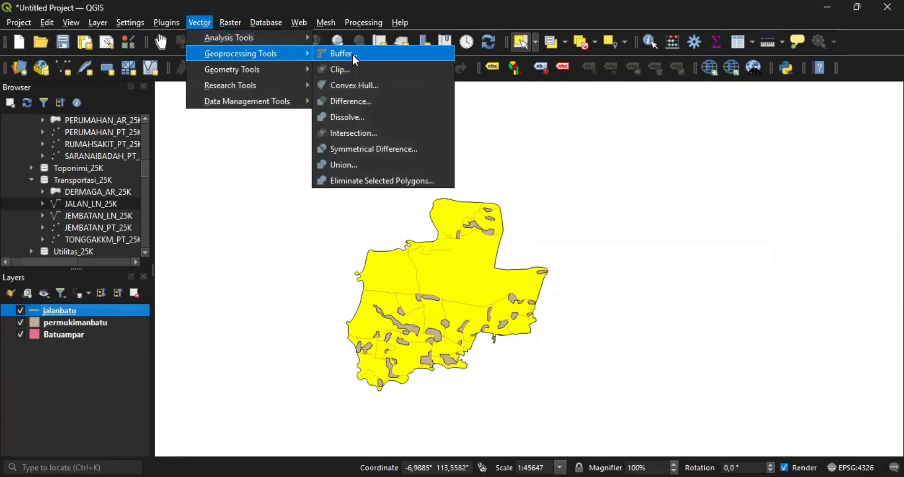
key("Return")
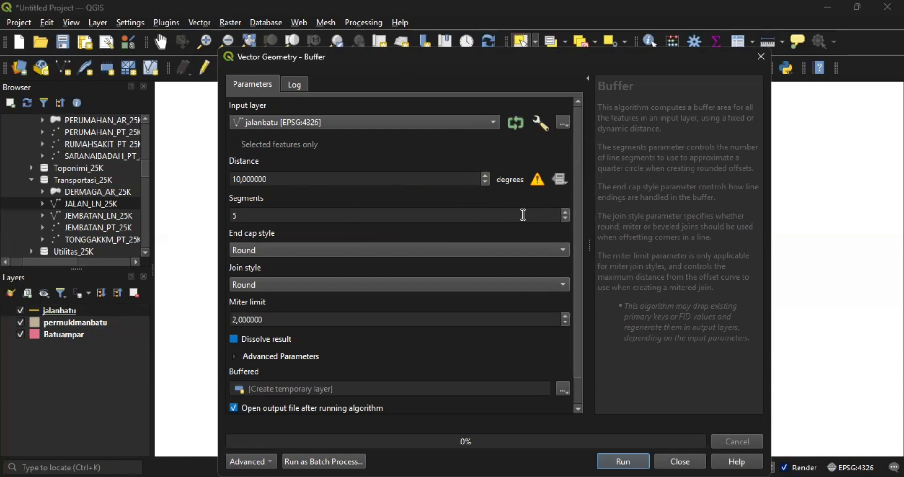
- Discard the Buffer and start Reproject Layer for jalanbatu, bringing up the full Target CRS selector
left_click(762, 54)
left_click(199, 23)
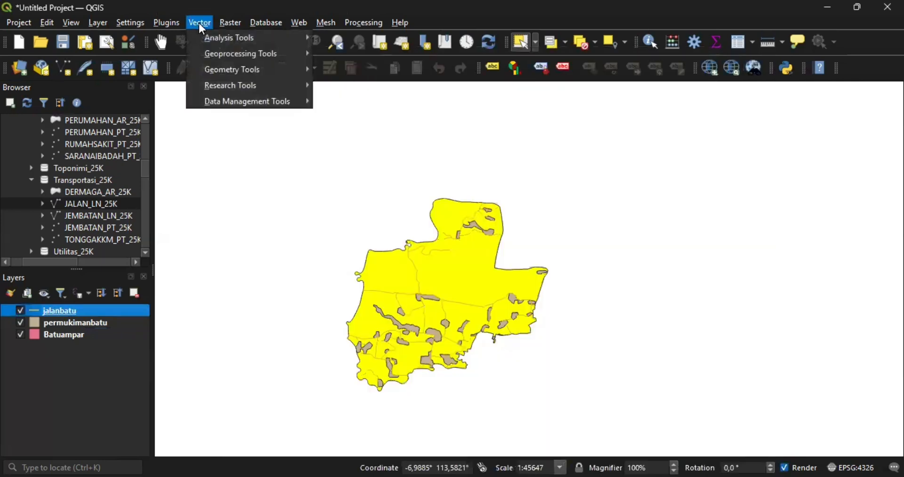
mouse_move(241, 95)
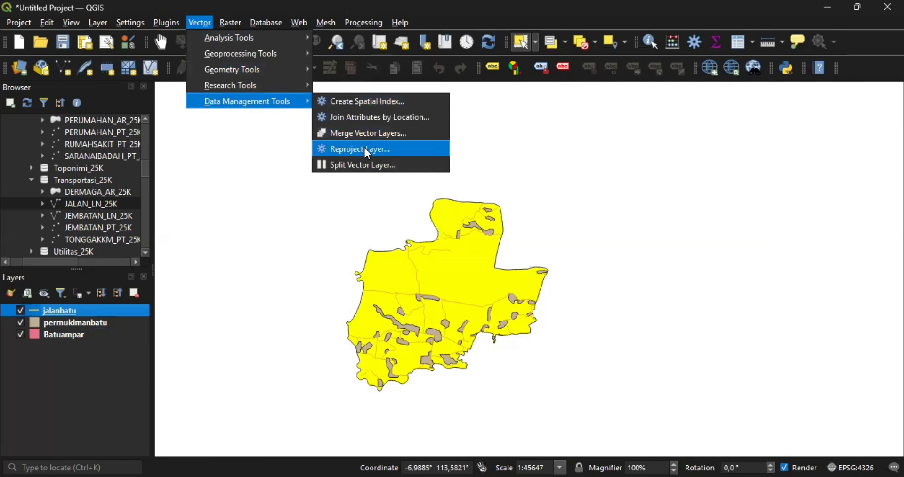
left_click(377, 150)
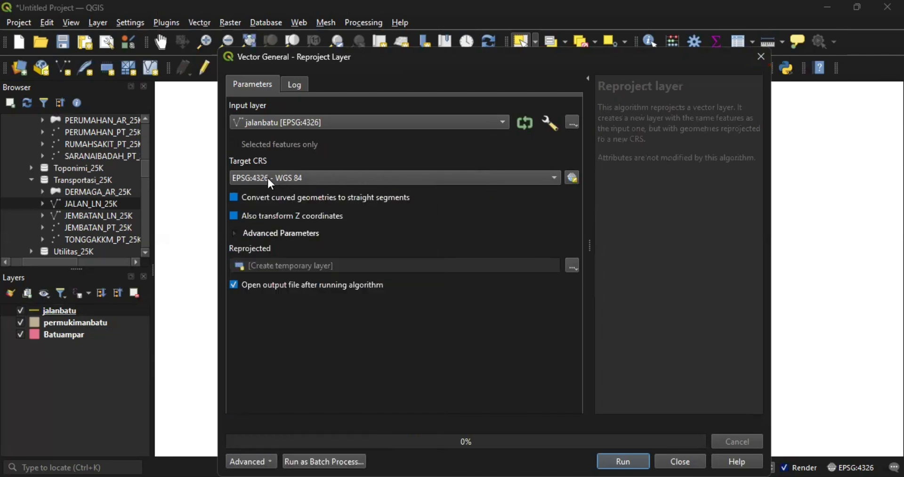
left_click(235, 177)
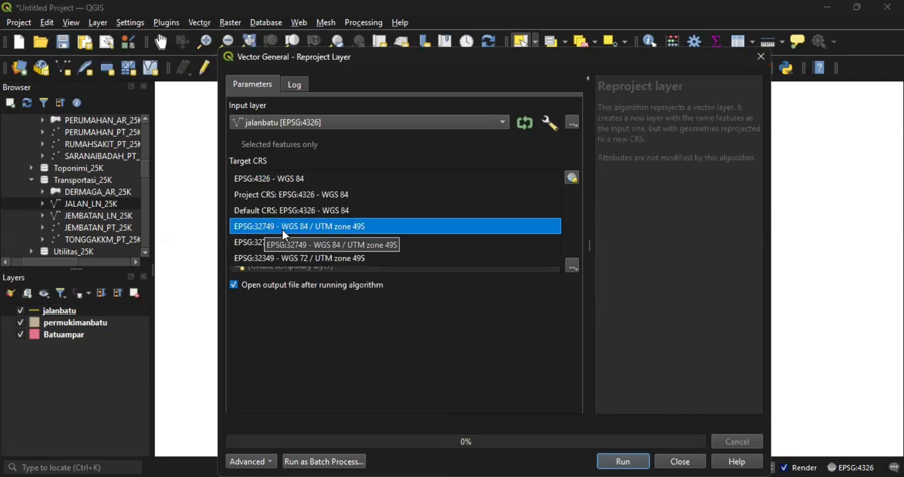
left_click(572, 200)
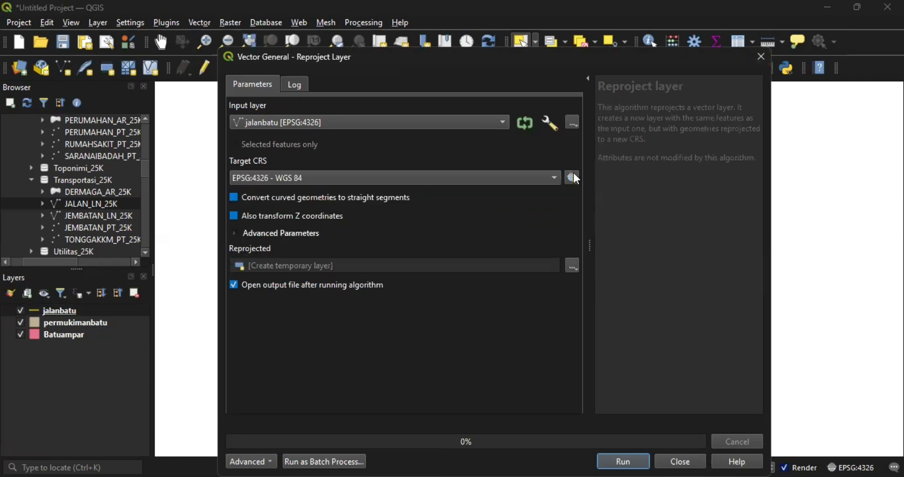
left_click(574, 178)
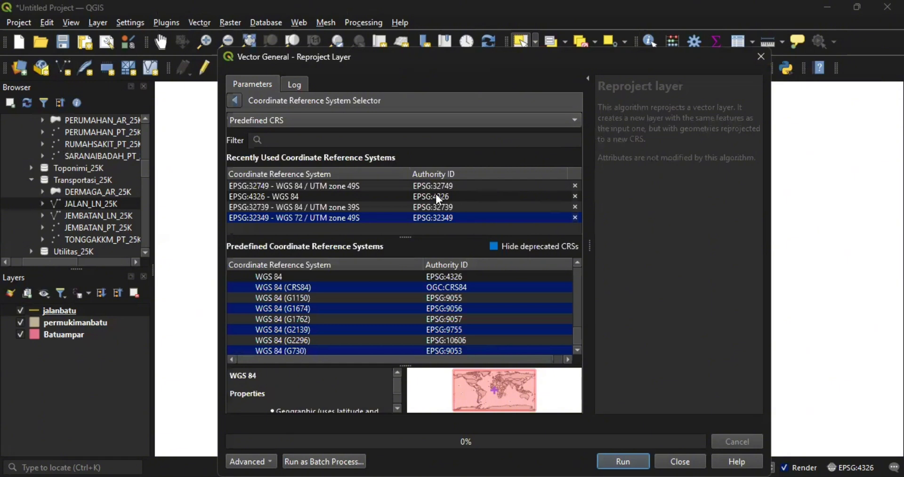
- Pick EPSG:32749 - WGS 84 / UTM zone 49S from Projected > UTM as the target CRS
scroll(314, 304, "up", 5)
scroll(315, 304, "down", 10)
scroll(317, 311, "down", 1)
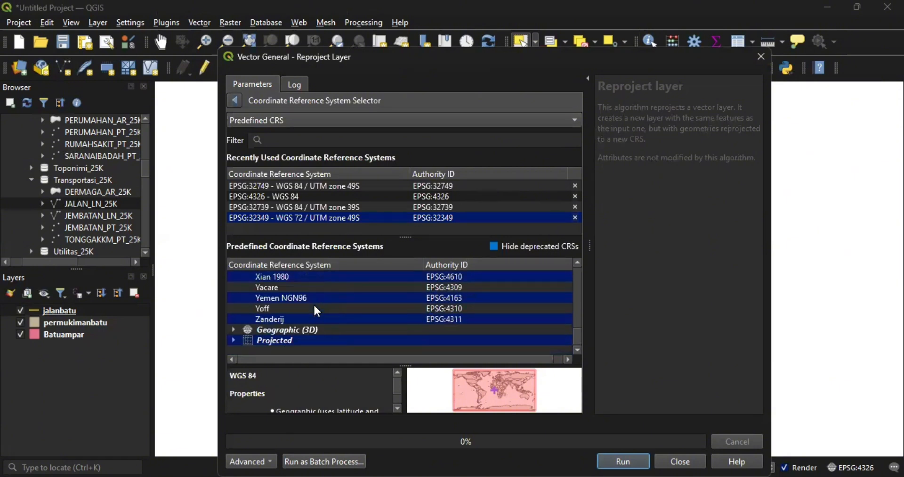
left_click(234, 340)
scroll(330, 333, "down", 10)
scroll(332, 339, "down", 5)
scroll(332, 339, "up", 2)
scroll(331, 337, "up", 1)
scroll(331, 337, "down", 1)
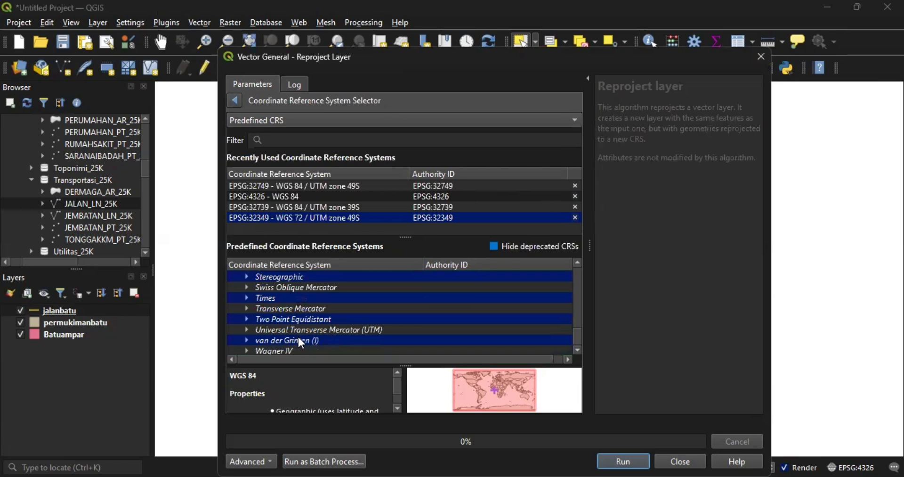
scroll(302, 343, "down", 1)
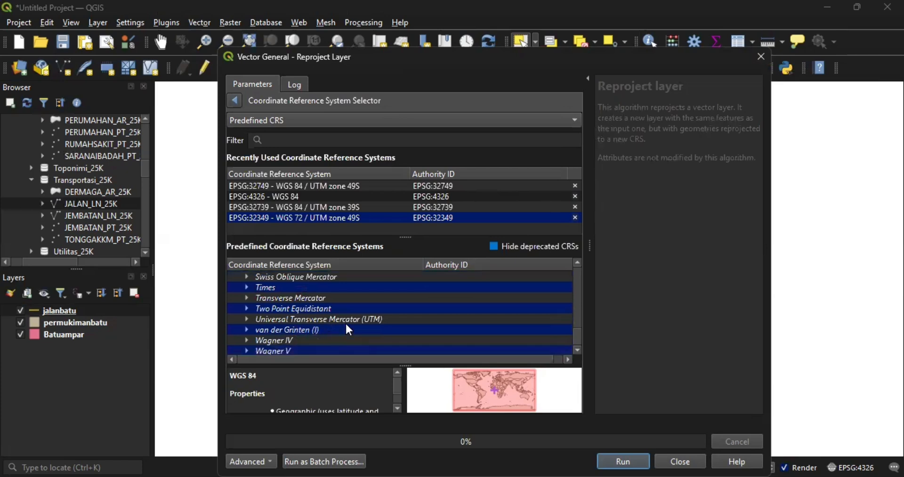
left_click(247, 318)
scroll(312, 322, "down", 20)
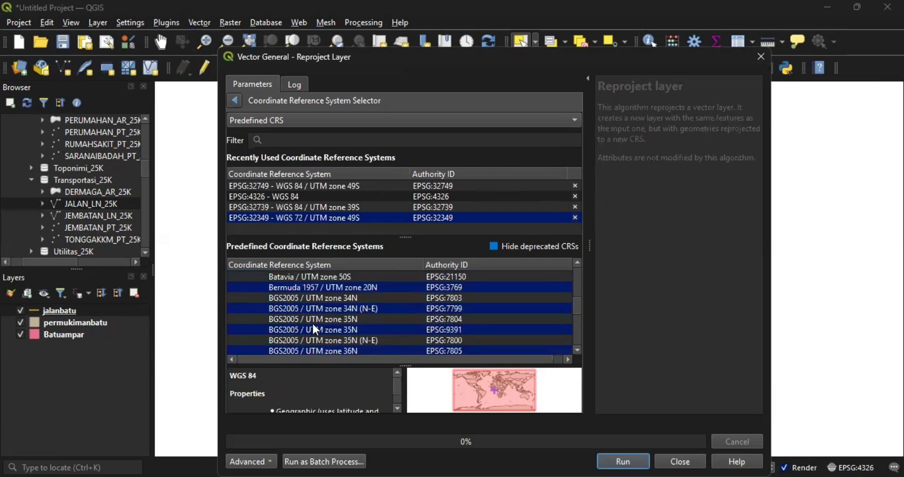
scroll(313, 324, "down", 20)
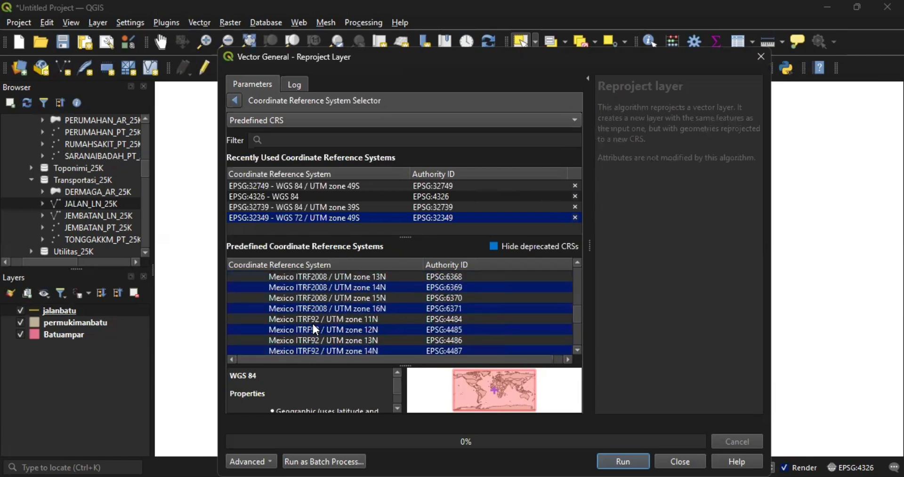
scroll(324, 295, "down", 10)
scroll(328, 300, "down", 20)
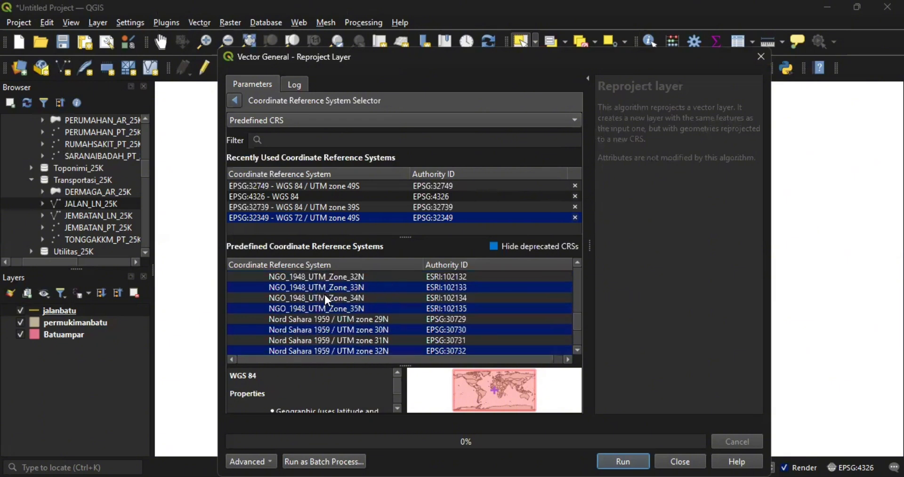
scroll(327, 296, "down", 20)
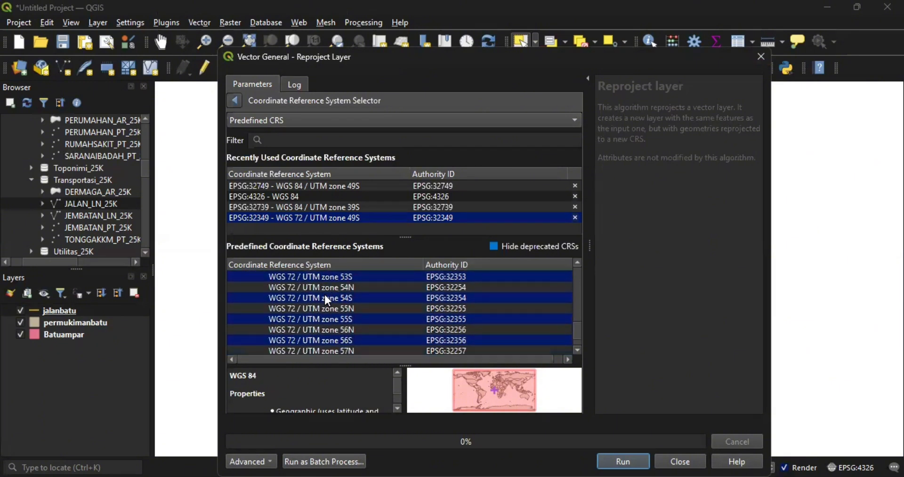
scroll(328, 300, "down", 20)
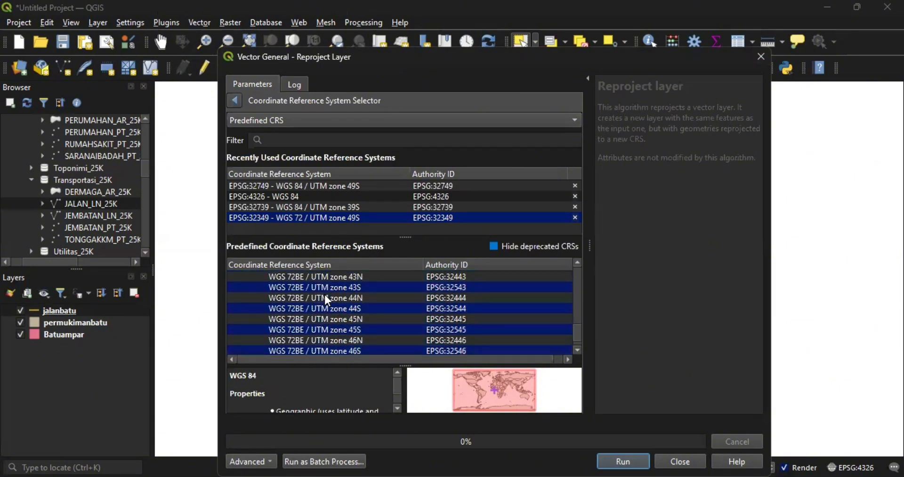
scroll(328, 300, "down", 20)
scroll(325, 295, "down", 4)
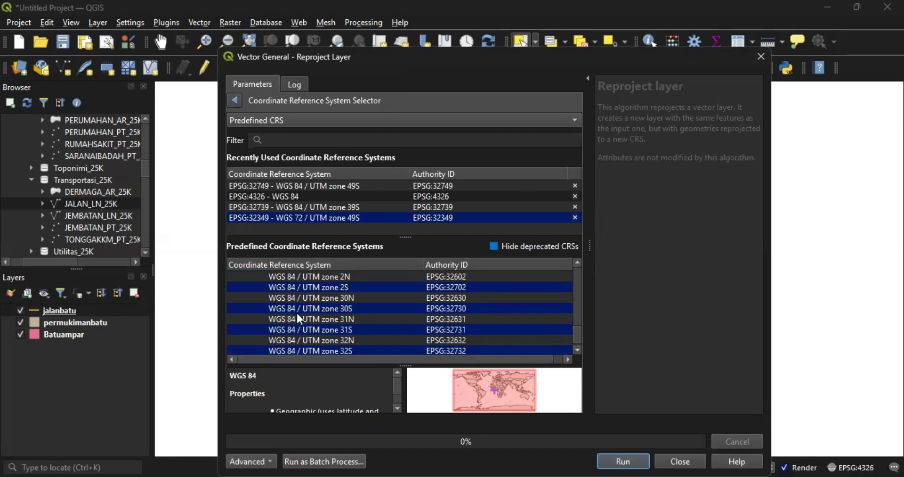
scroll(338, 325, "down", 5)
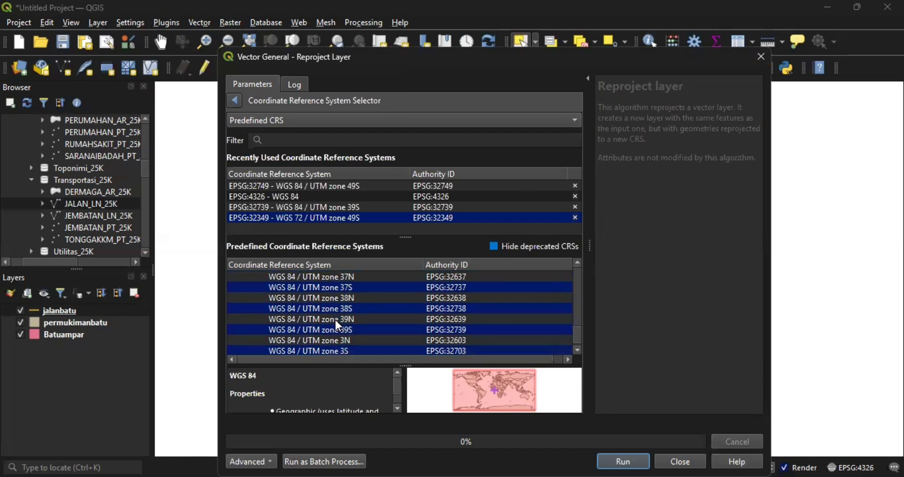
scroll(346, 332, "down", 5)
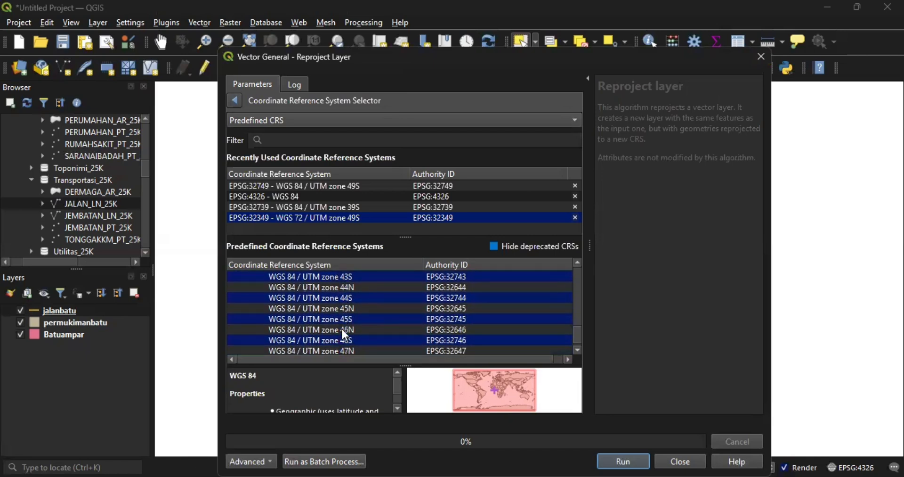
scroll(344, 334, "down", 2)
scroll(350, 357, "down", 2)
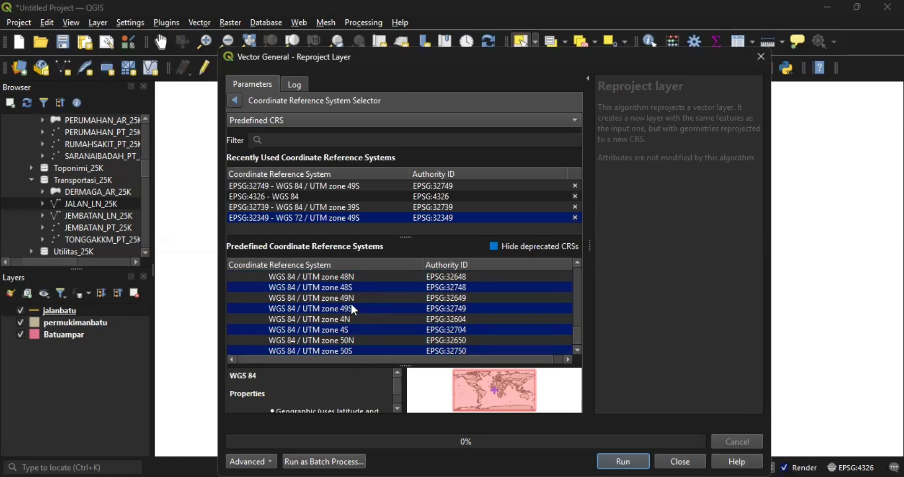
left_click(354, 309)
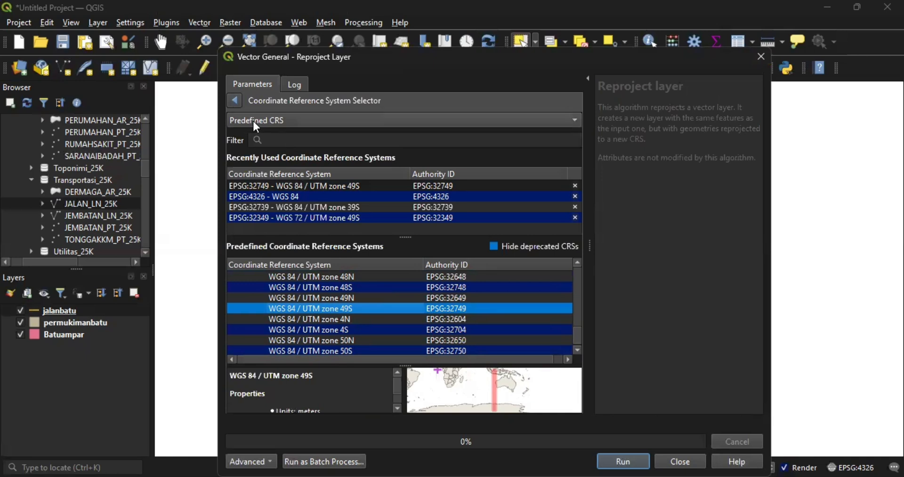
left_click(234, 100)
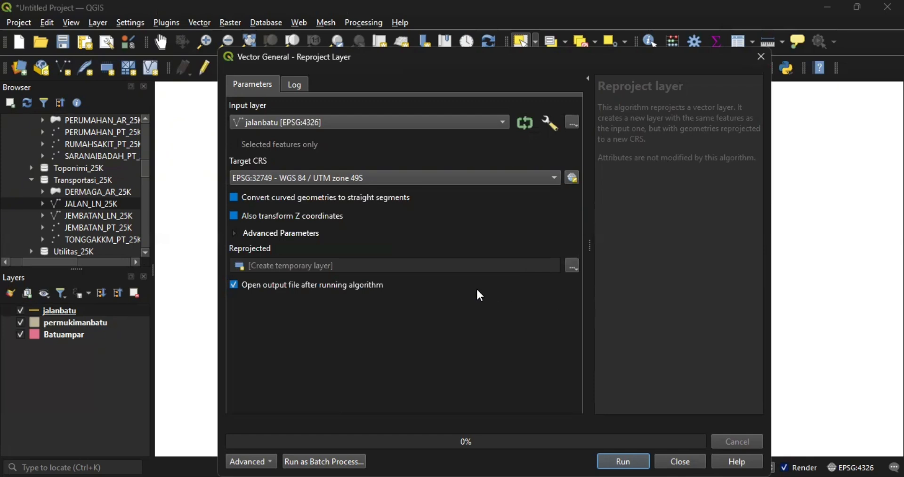
- Run the reprojection to create the jalanbatuampar layer and select it
left_click(635, 461)
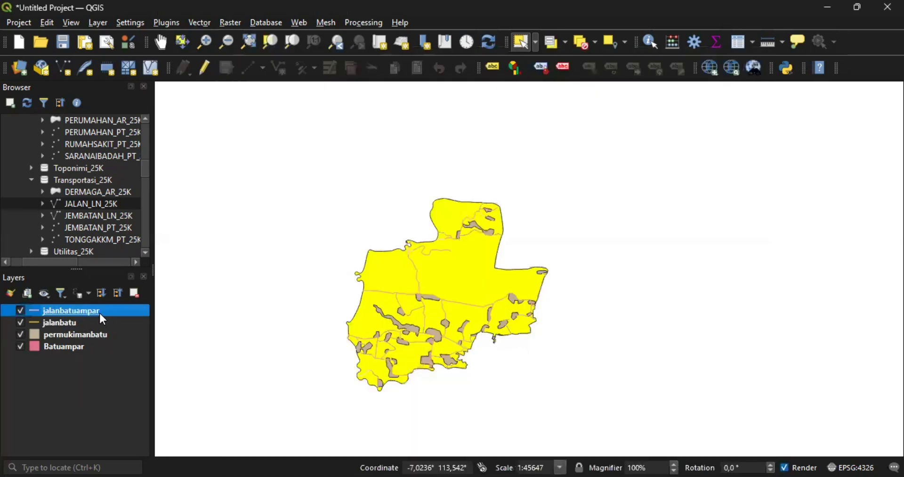
left_click(102, 368)
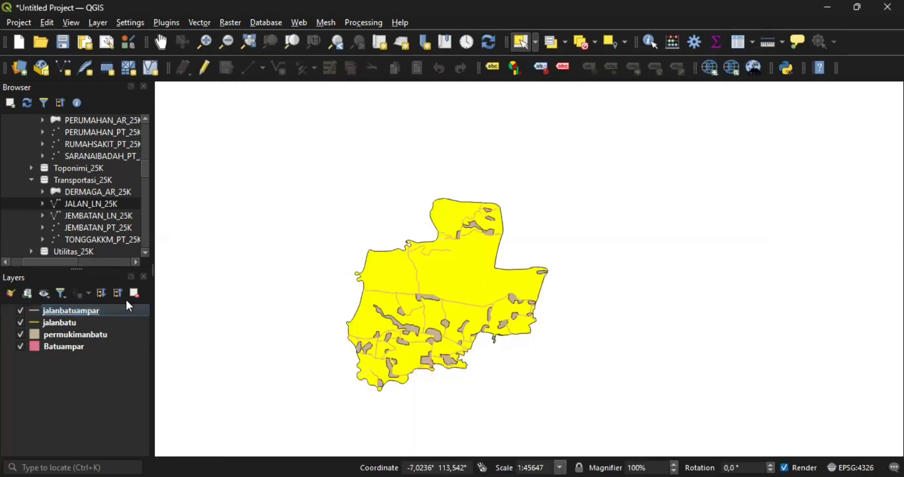
left_click(119, 323)
left_click(116, 312)
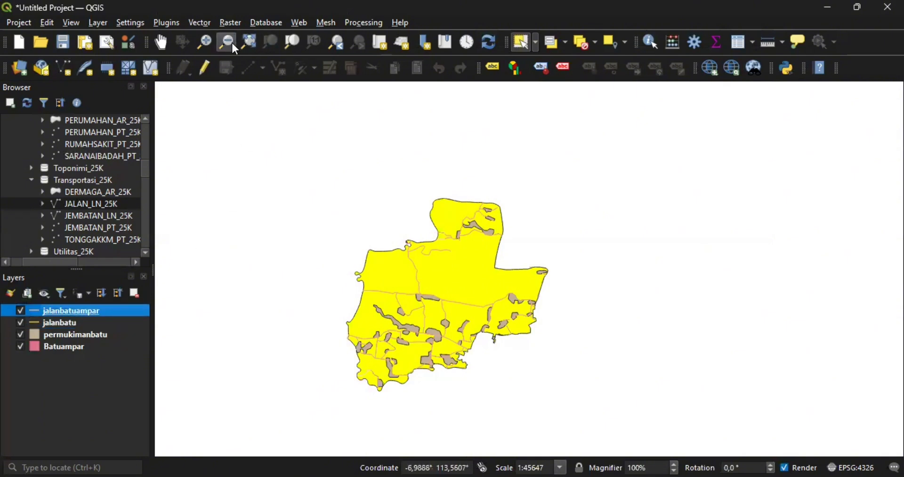
- Buffer jalanbatuampar by a 20-meter distance and run it
left_click(201, 22)
mouse_move(240, 53)
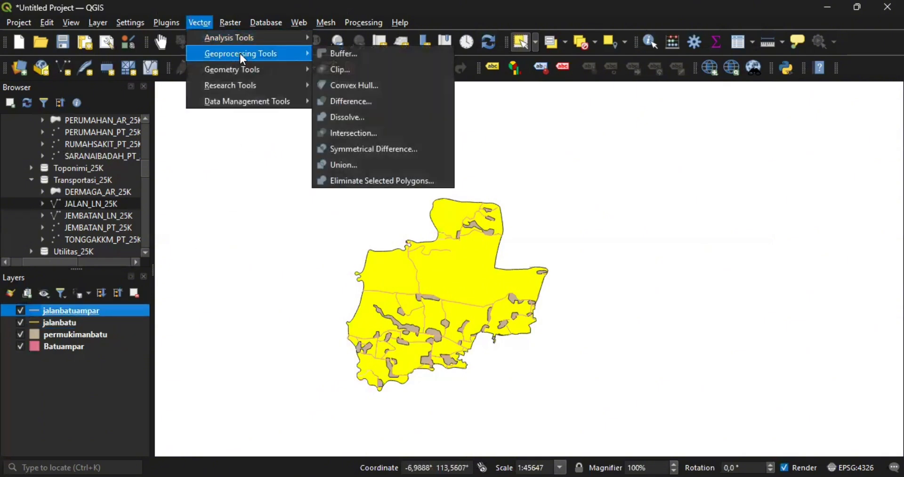
left_click(352, 56)
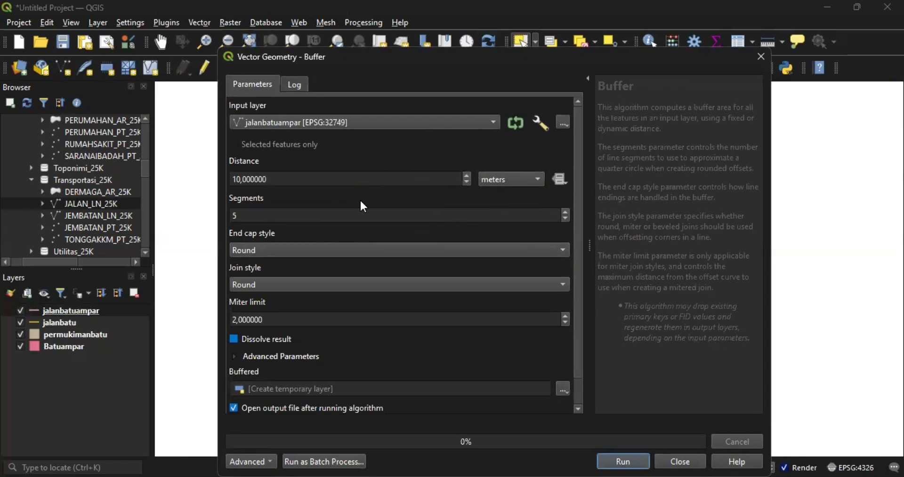
left_click(236, 179)
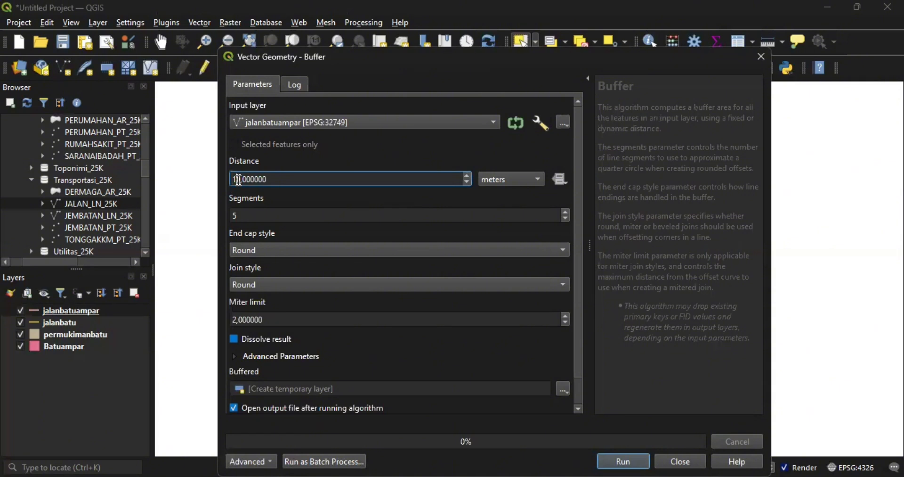
key("BackSpace")
type("2")
scroll(535, 354, "down", 1)
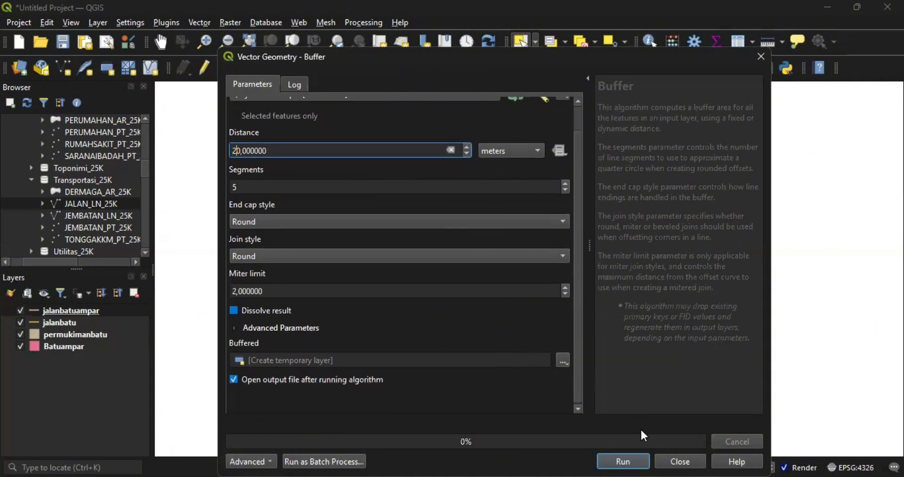
left_click(624, 462)
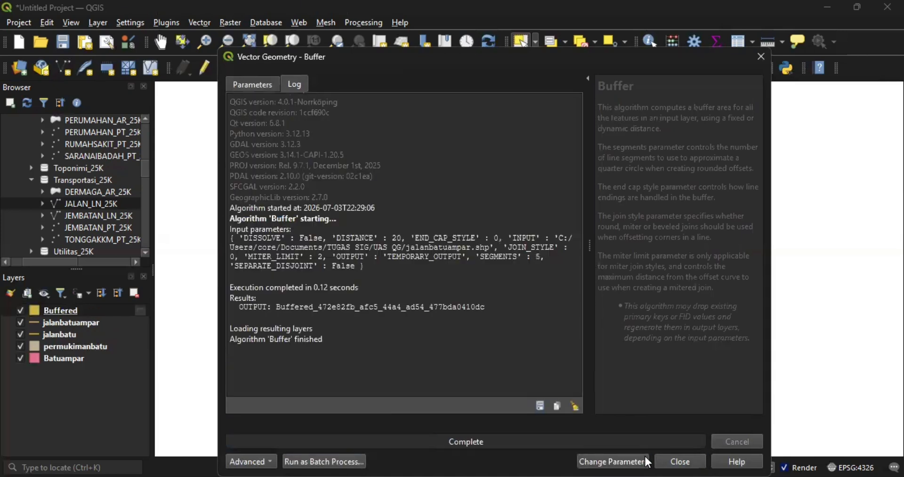
- Close the Buffer dialog and zoom around to check the 20 m Buffered road corridors
left_click(678, 461)
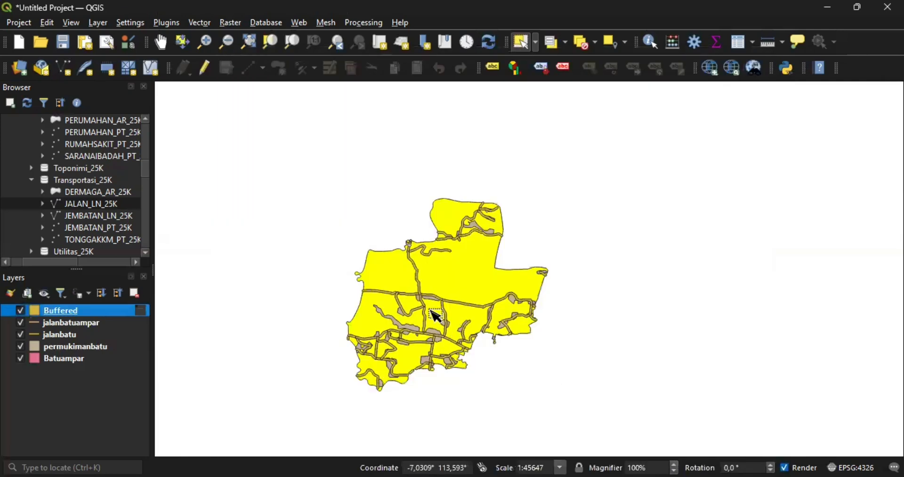
scroll(428, 292, "up", 2)
scroll(432, 294, "up", 5)
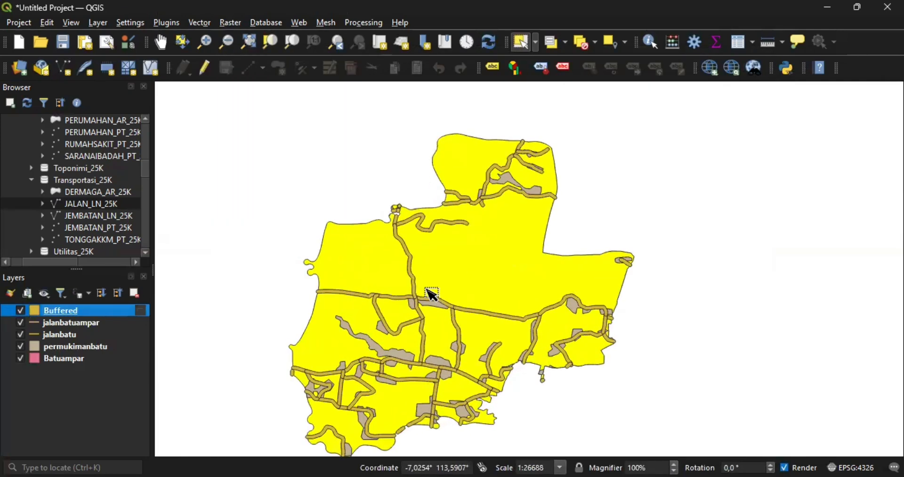
scroll(432, 294, "up", 2)
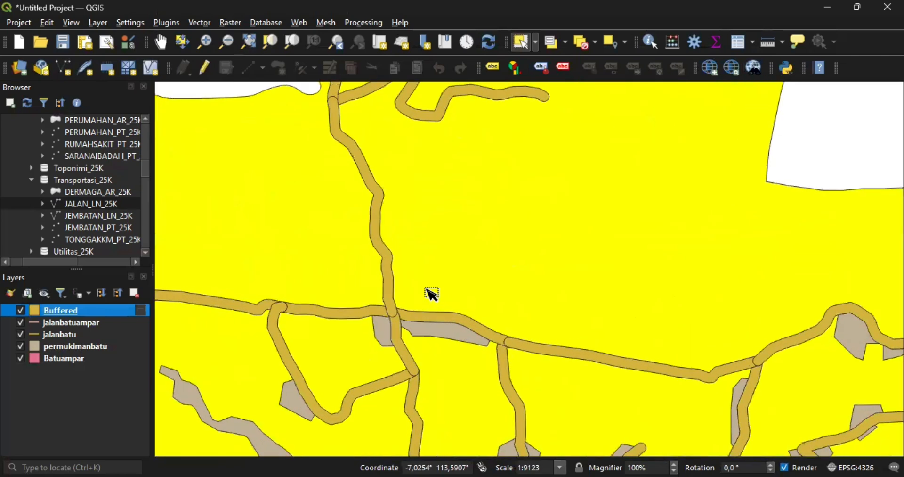
scroll(432, 294, "down", 4)
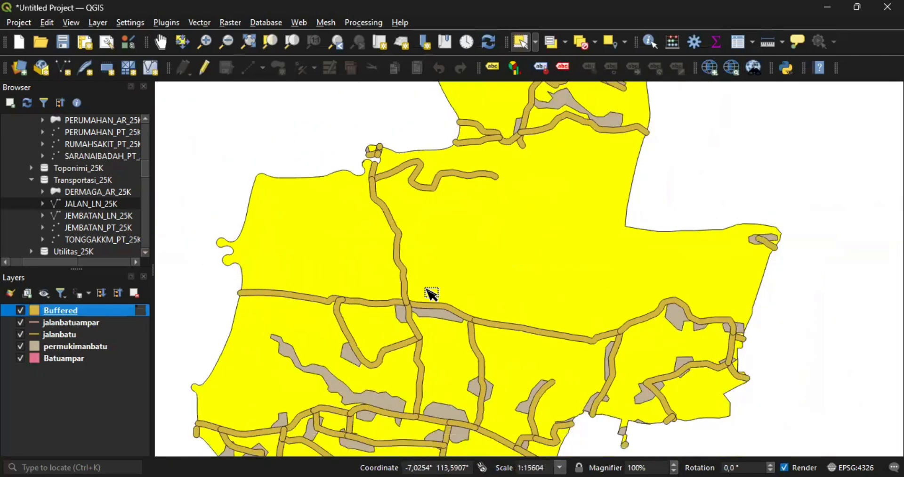
scroll(432, 294, "down", 6)
scroll(432, 294, "up", 4)
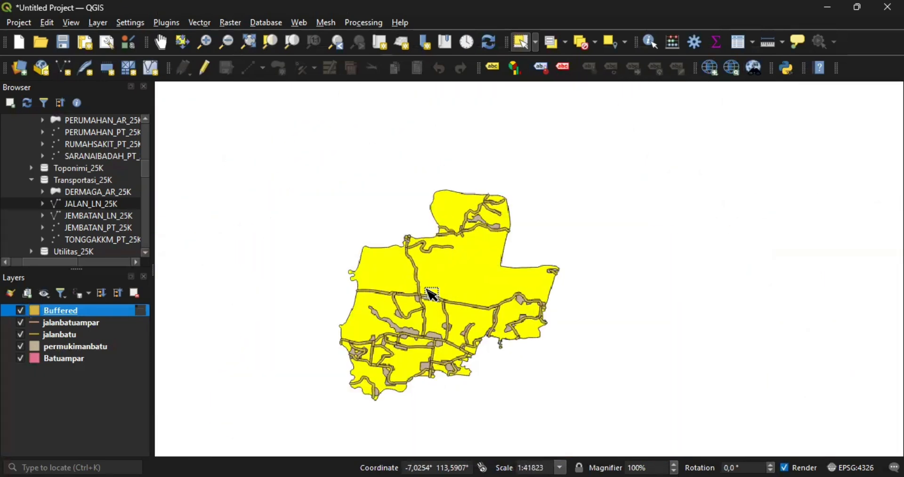
scroll(432, 293, "up", 10)
scroll(432, 294, "down", 6)
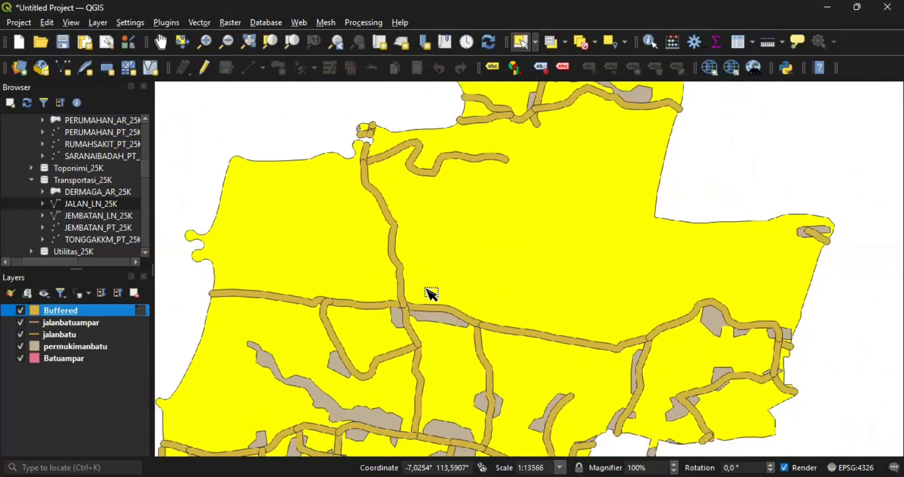
scroll(431, 294, "down", 4)
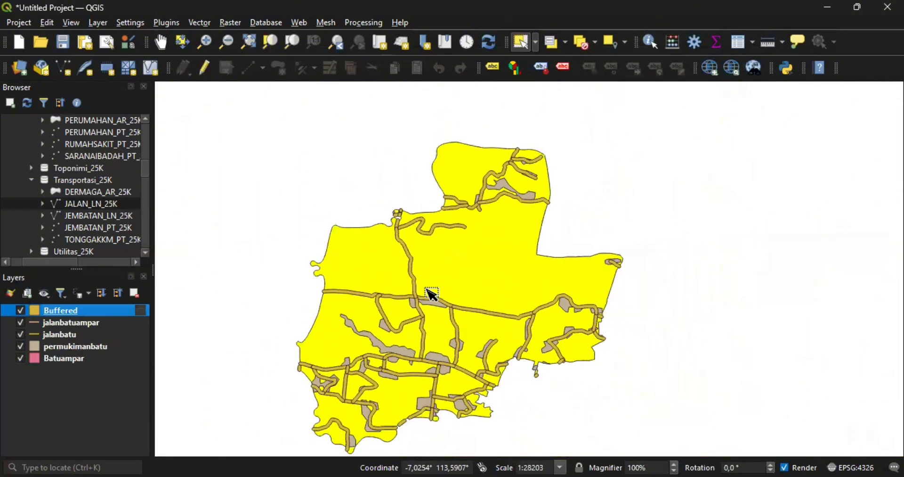
scroll(432, 294, "down", 2)
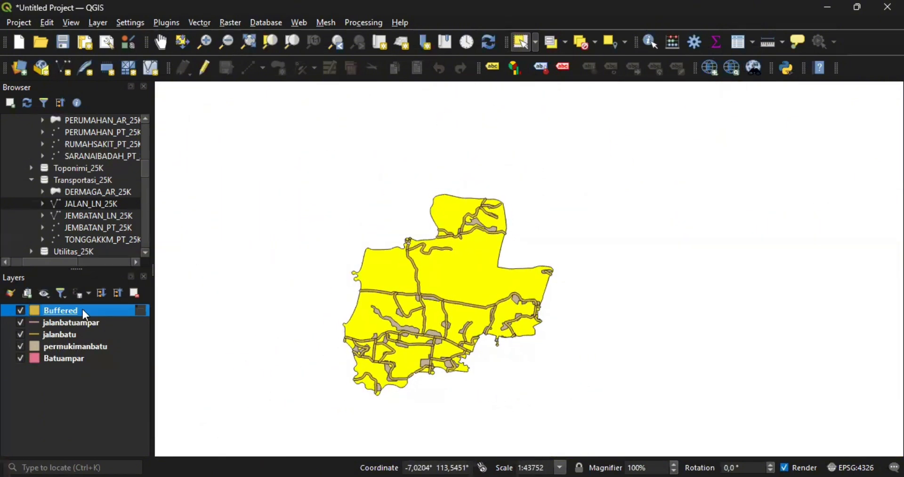
left_click_drag(81, 311, 355, 293)
left_click(91, 347)
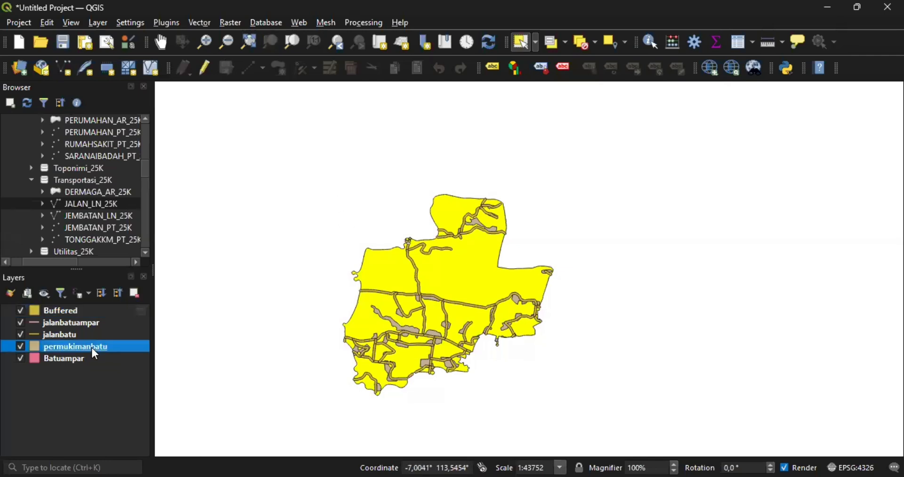
- In permukimanbatu's Field Calculator, choose to update the existing SHAPE_Area field
right_click(92, 346)
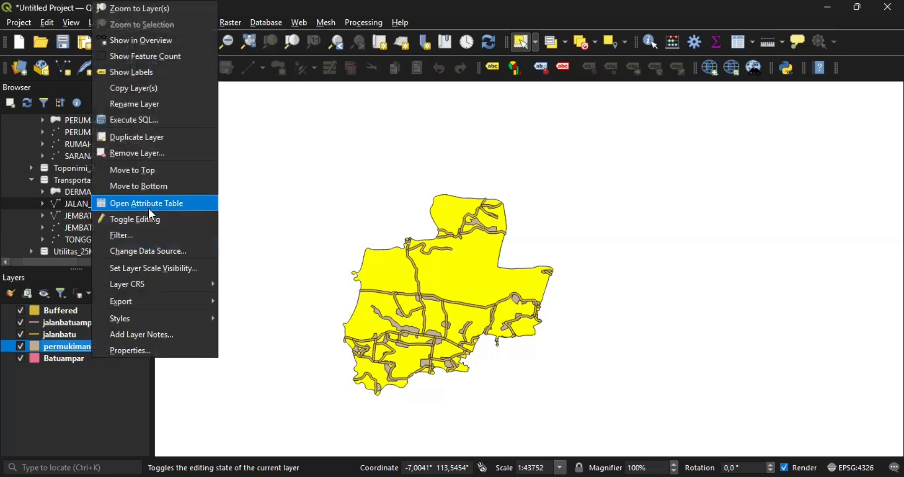
left_click(385, 234)
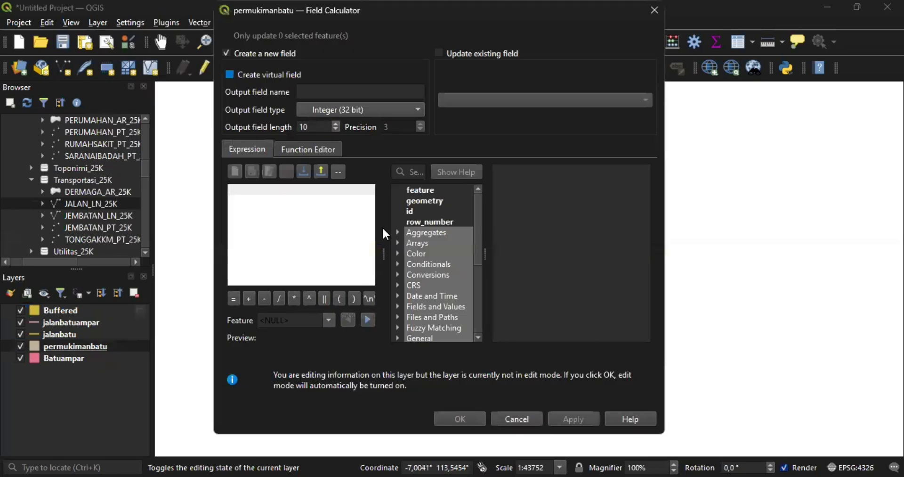
left_click(361, 109)
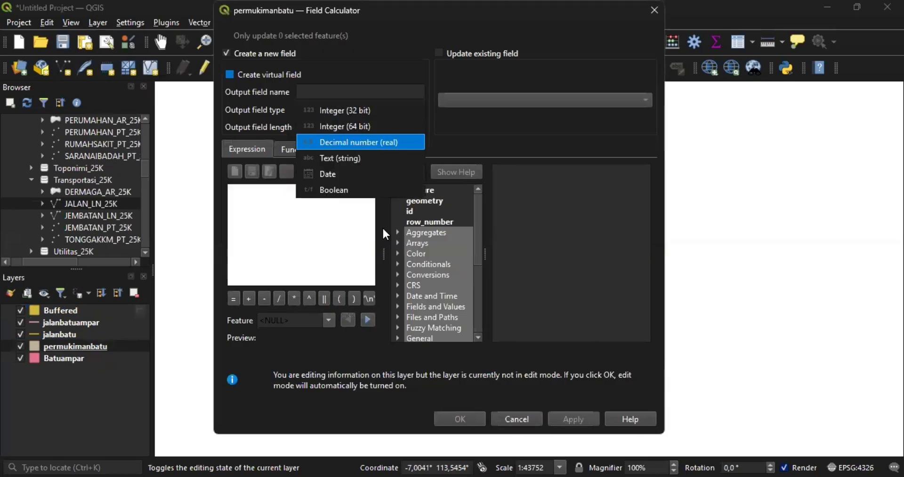
key("Return")
left_click(227, 53)
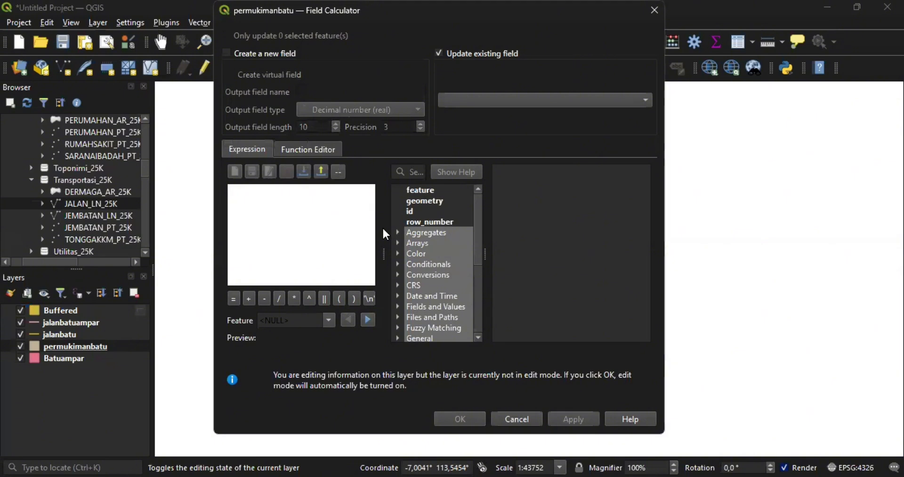
left_click(544, 99)
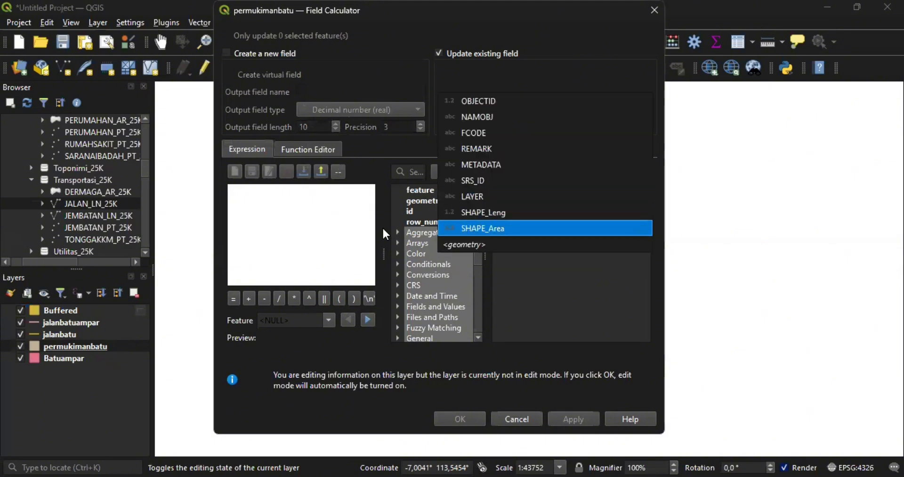
left_click(545, 228)
scroll(433, 264, "down", 6)
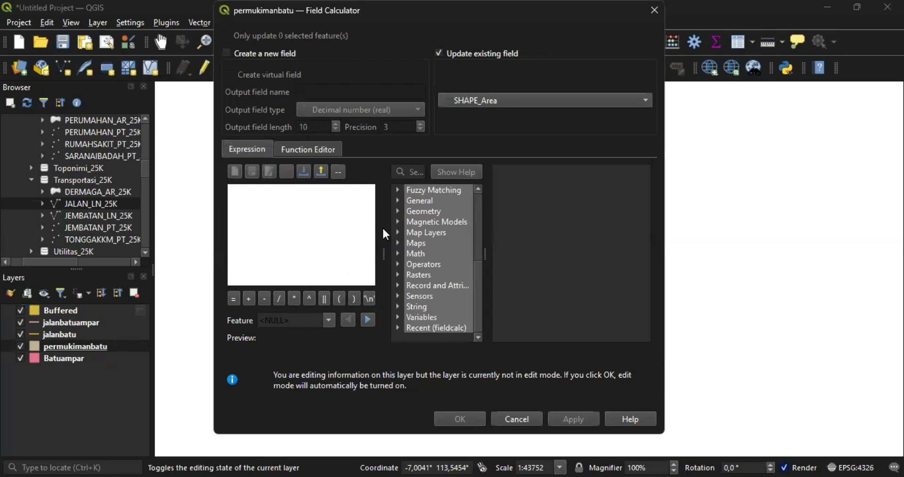
scroll(433, 263, "up", 1)
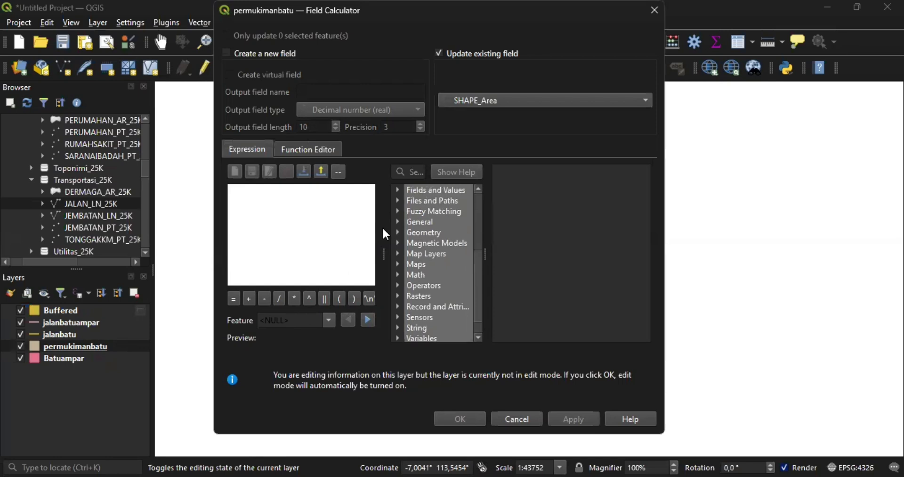
- Set the expression to Geometry > $area and apply it to SHAPE_Area
left_click(398, 233)
scroll(397, 232, "down", 4)
scroll(385, 234, "down", 10)
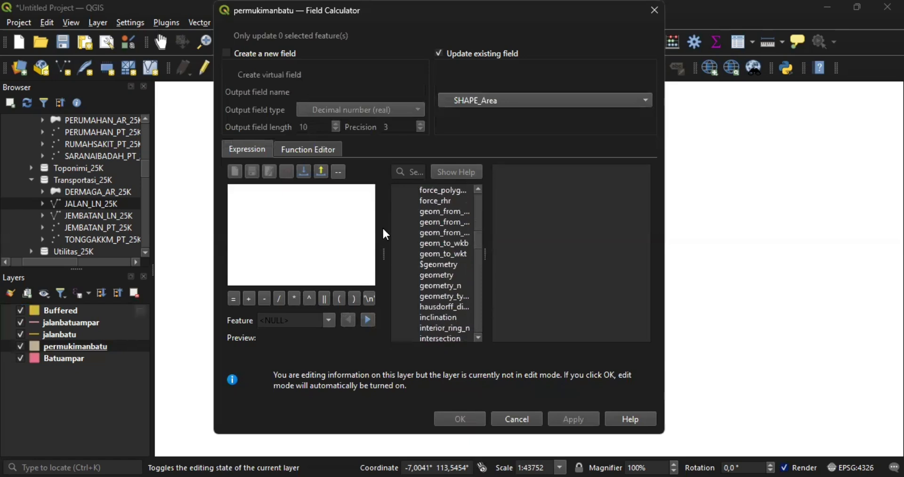
scroll(386, 234, "up", 15)
scroll(385, 234, "down", 3)
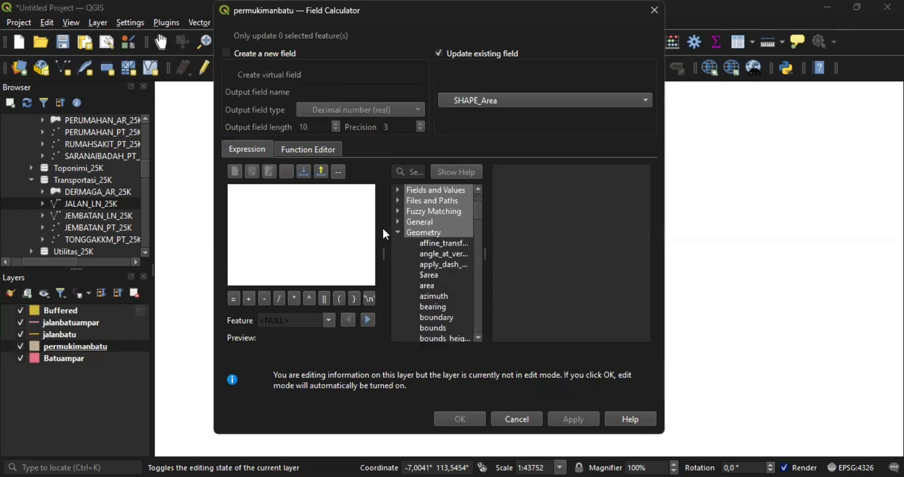
double_click(429, 275)
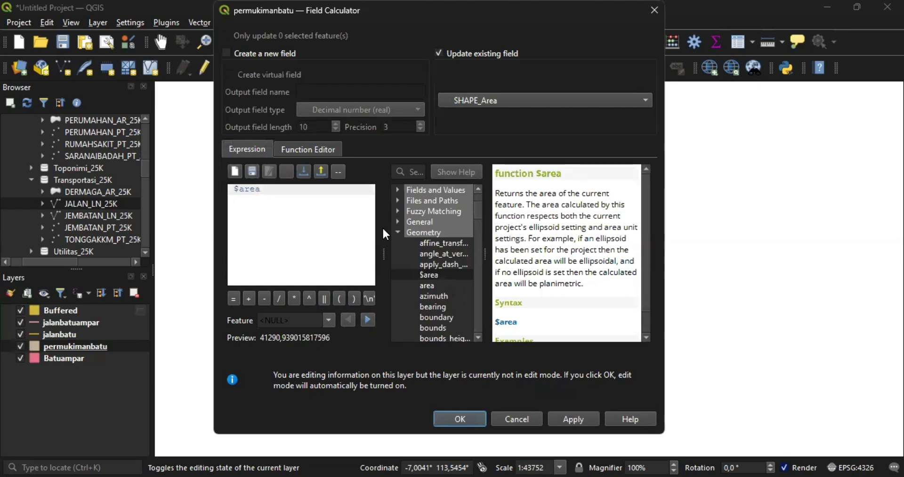
key("space")
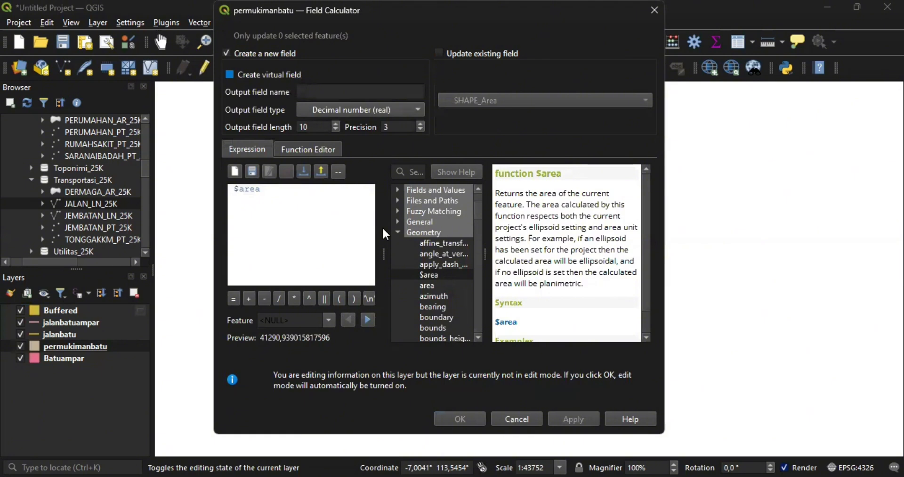
key("space")
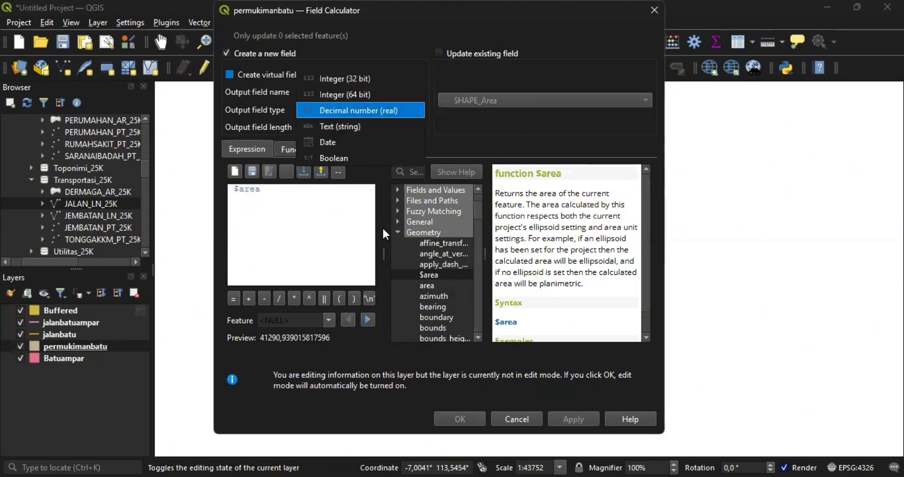
key("Return")
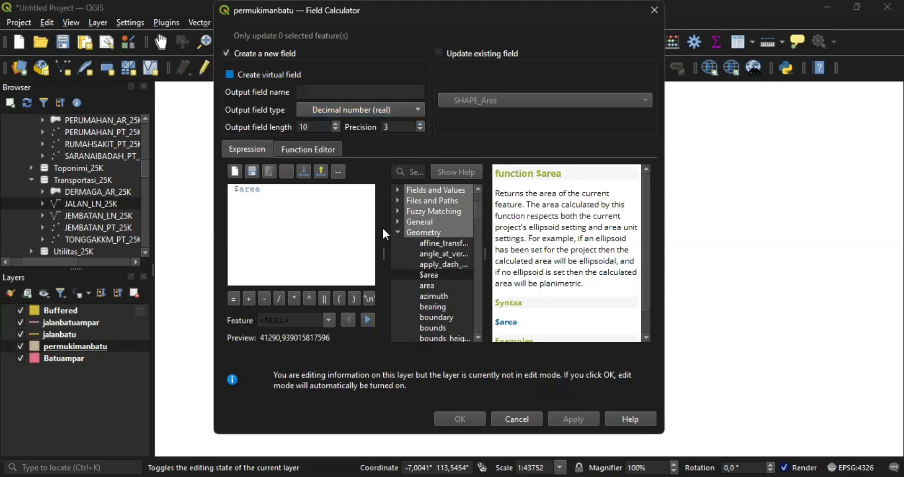
key("space")
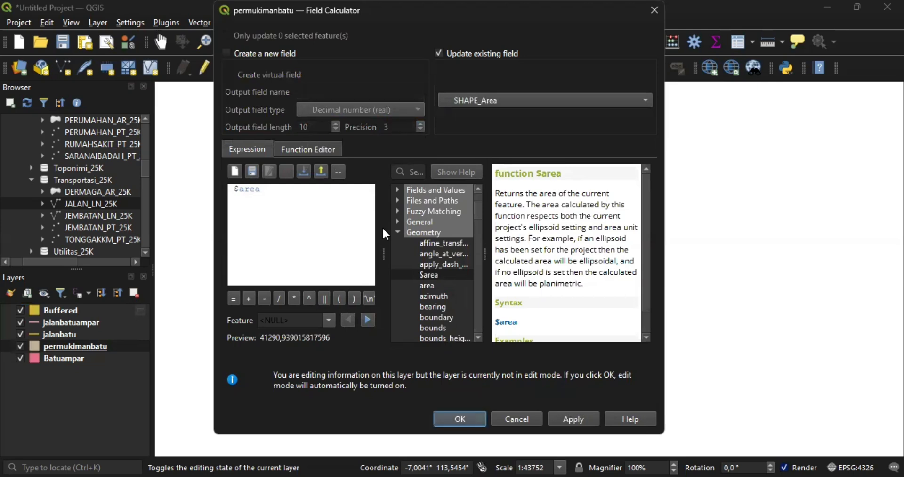
key("Return")
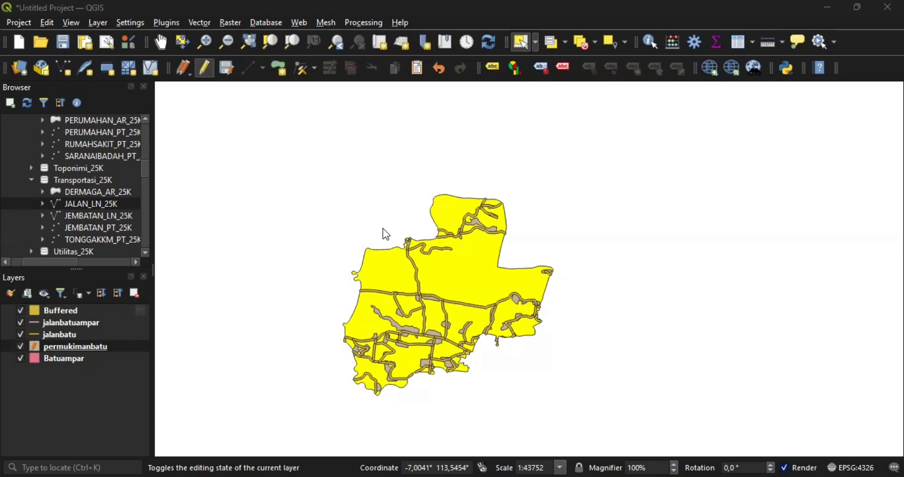
- Select all 34 features and add a Decimal number (real) field named luas
key("ctrl+a")
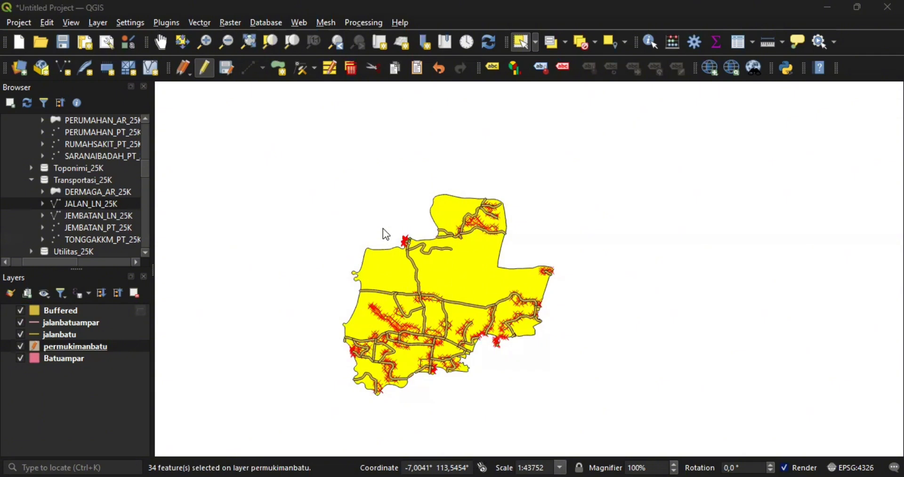
key("ctrl+w")
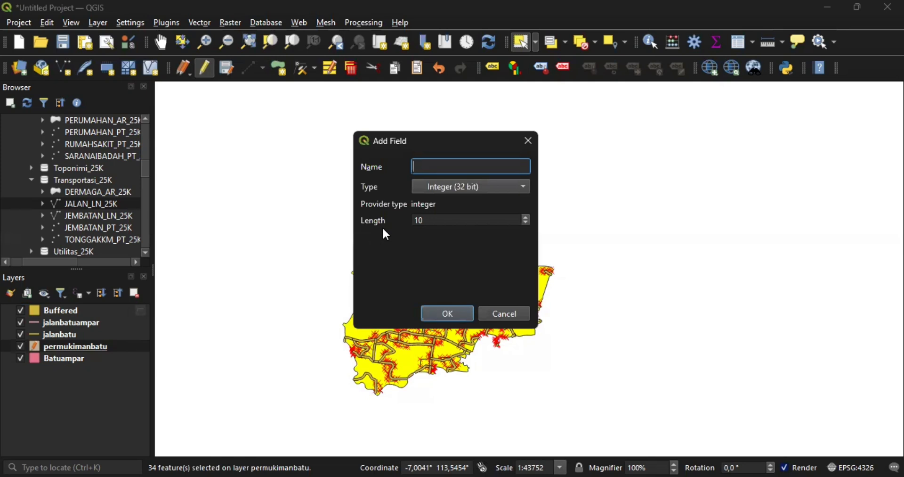
type("luas")
key("Tab")
key("space")
key("Down")
key("Down")
key("Return")
key("Return")
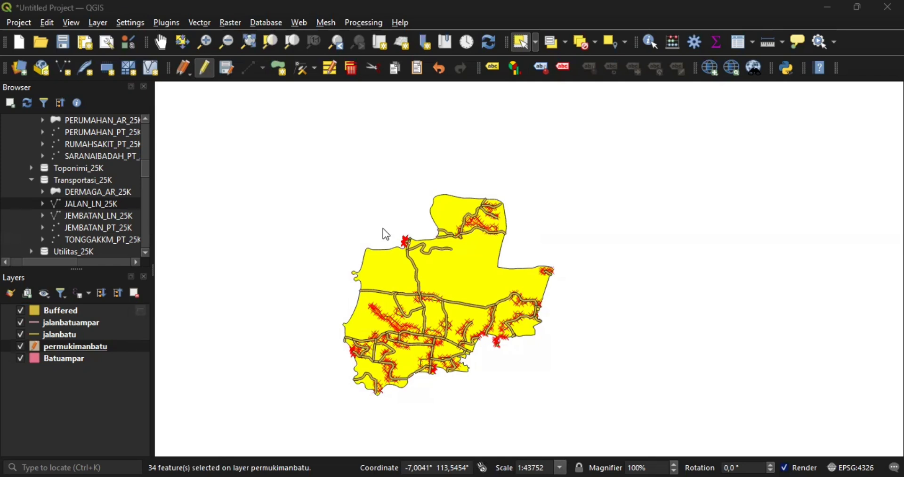
key("ctrl+i")
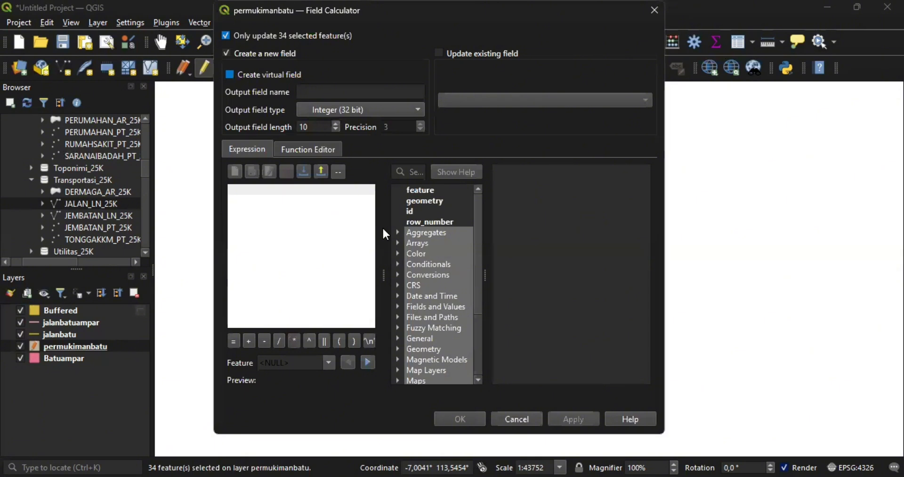
- Write $area as a decimal value into the existing luas field for the selected features
key("alt+Down")
key("Down")
key("Down")
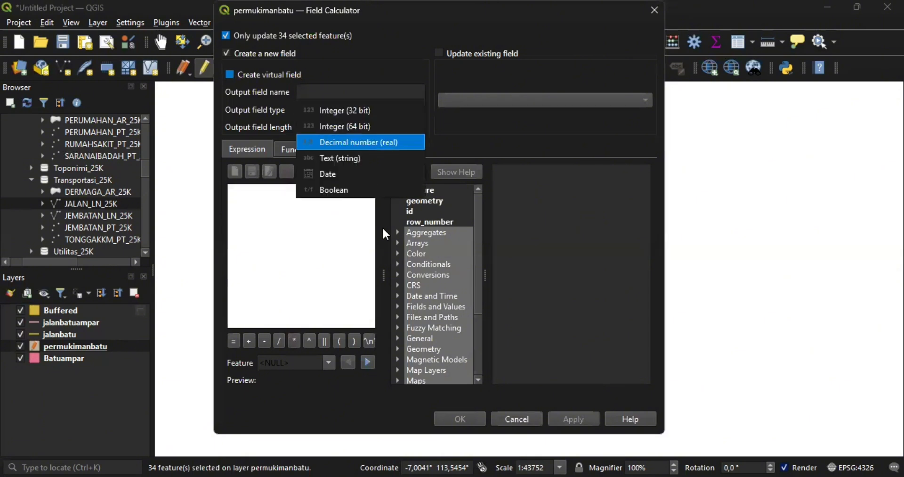
key("Return")
scroll(385, 234, "down", 3)
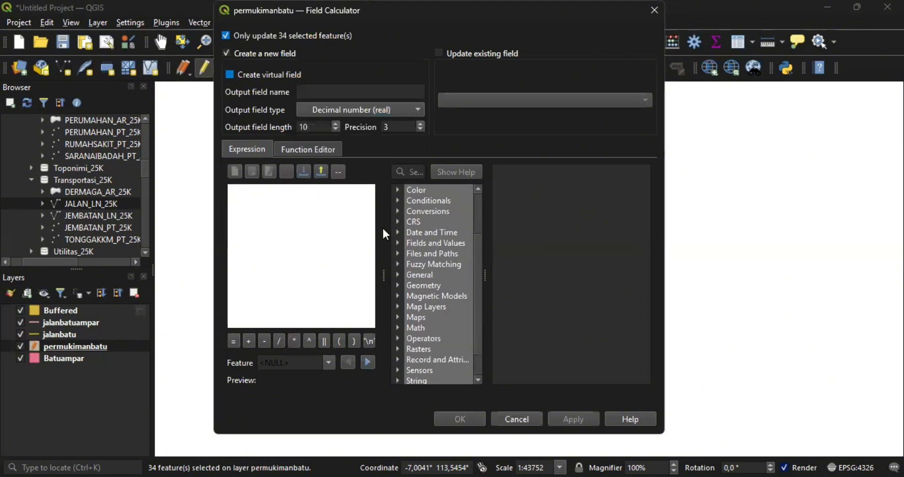
left_click(398, 253)
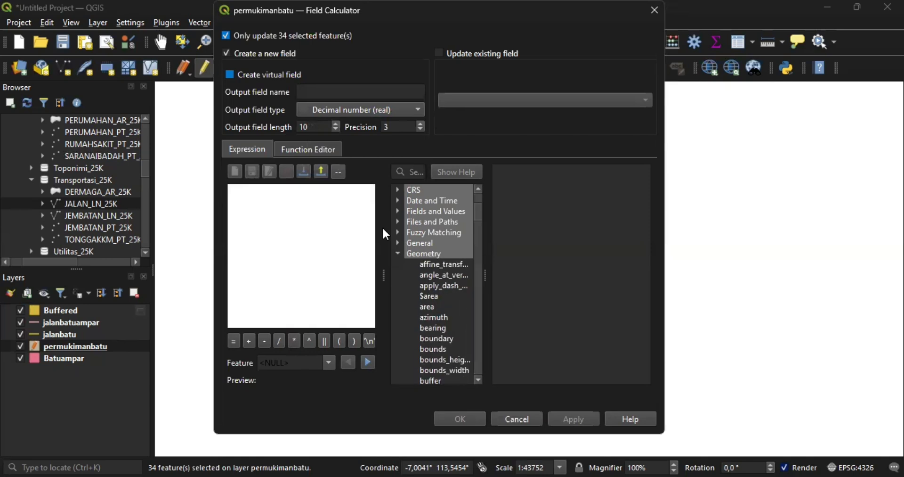
scroll(397, 253, "down", 2)
double_click(429, 243)
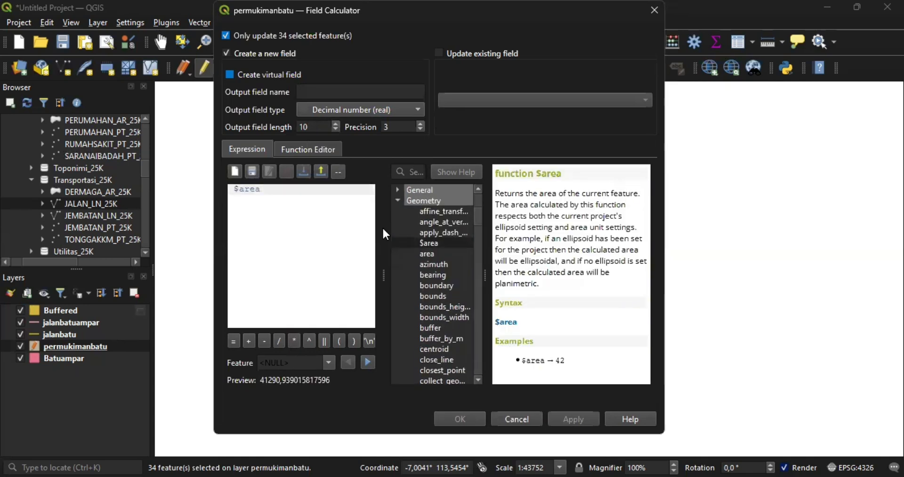
left_click(439, 53)
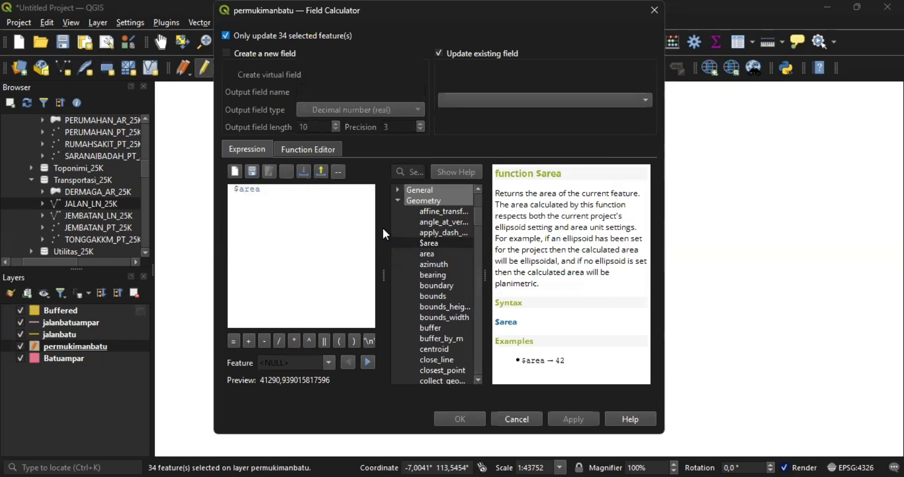
left_click(546, 100)
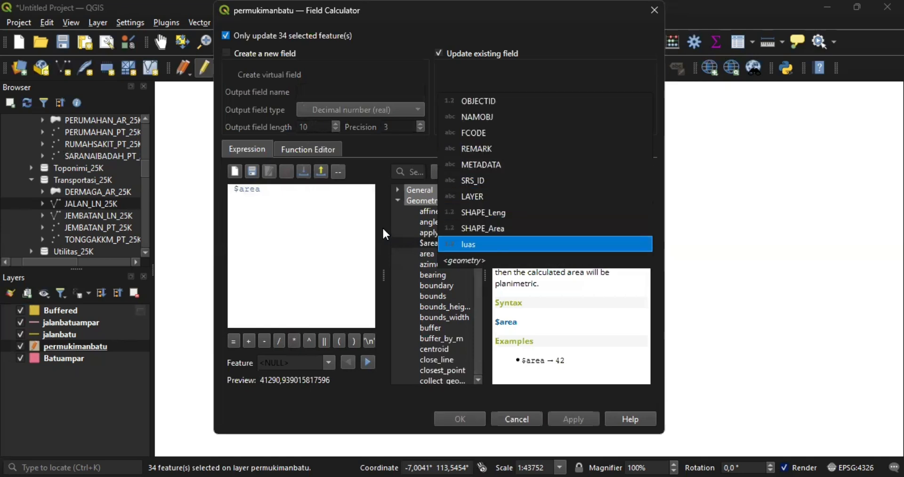
key("Return")
key("Return")
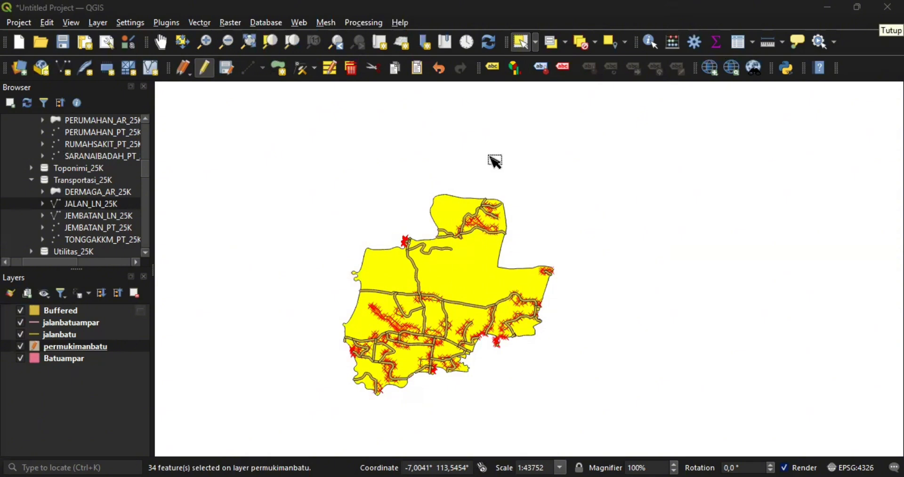
- Toggle editing off on permukimanbatu and save the luas area edits
scroll(435, 264, "up", 2)
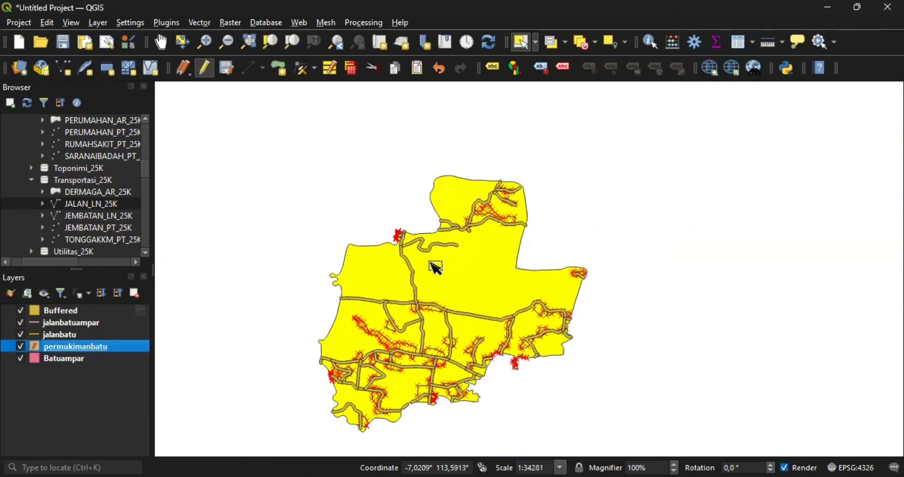
scroll(435, 266, "up", 3)
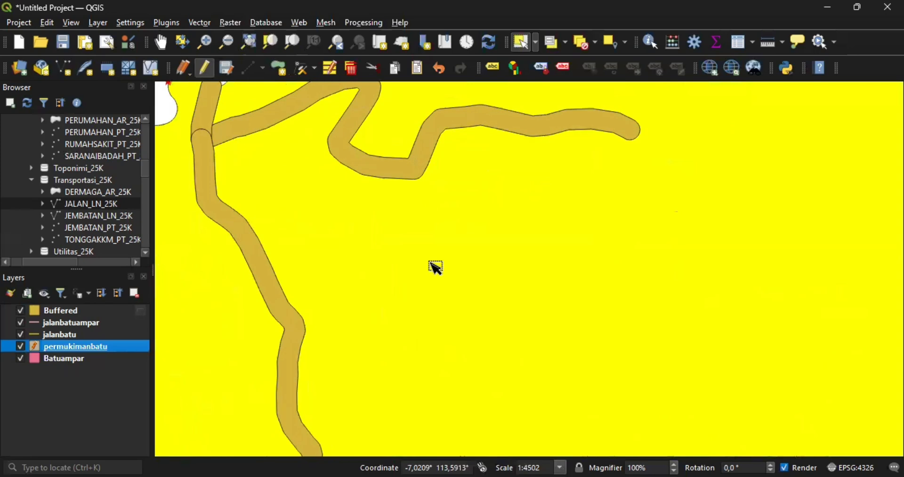
scroll(436, 267, "down", 4)
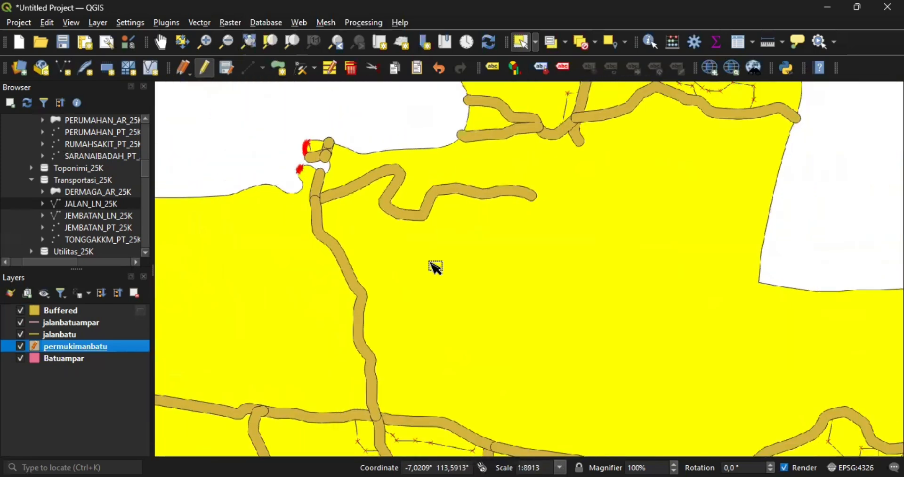
scroll(435, 267, "down", 4)
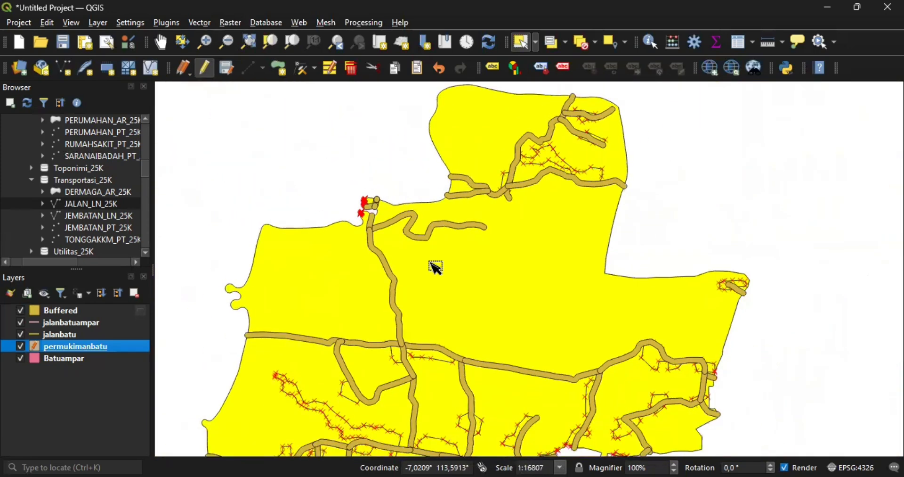
left_click(86, 390)
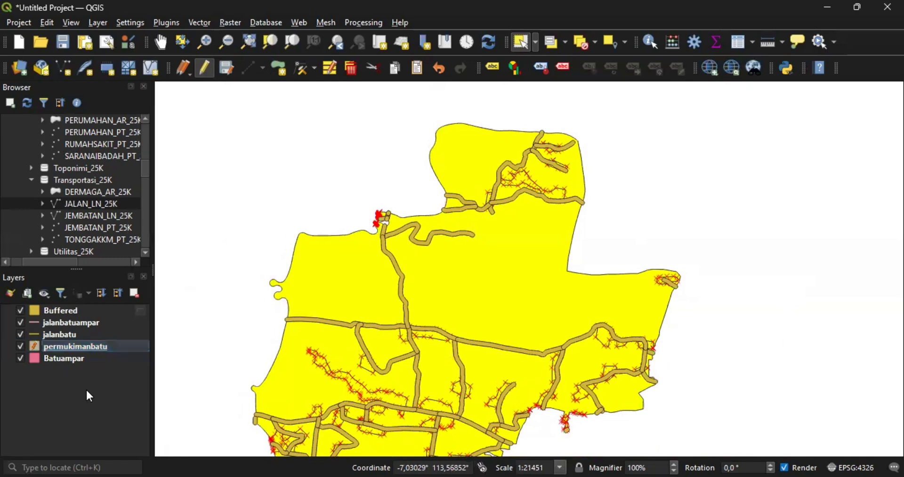
left_click(62, 345)
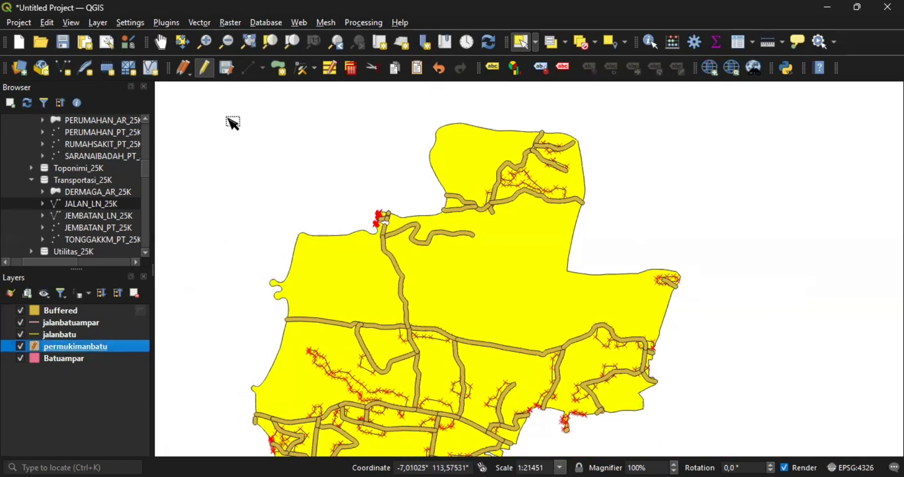
left_click(205, 69)
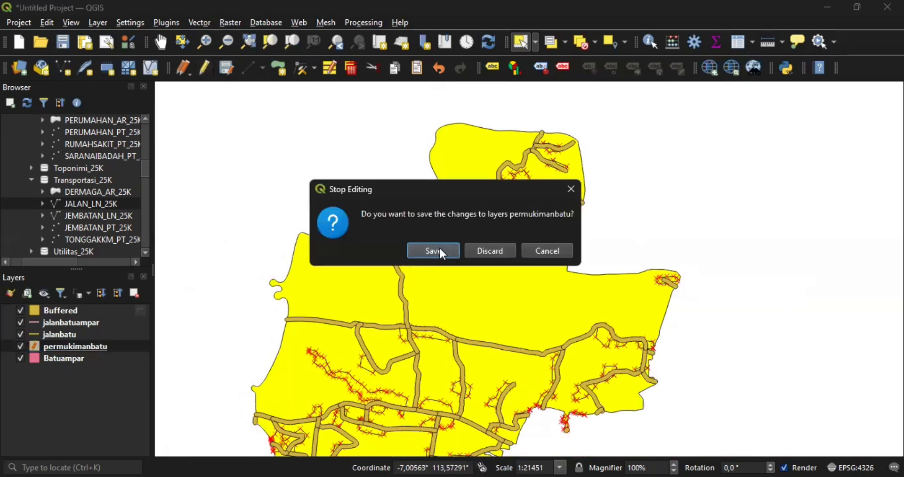
left_click(441, 251)
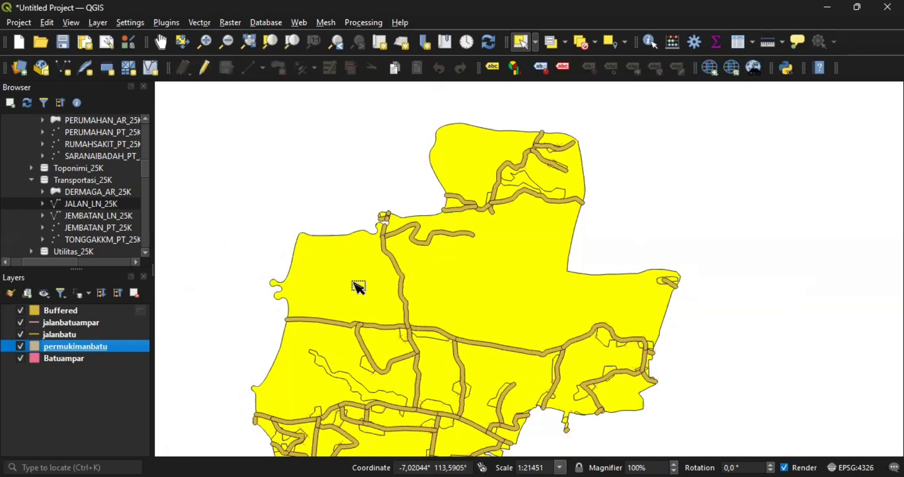
- Turn on Single Labels for permukimanbatu using the luas field, e.g. 38477.278
right_click(109, 348)
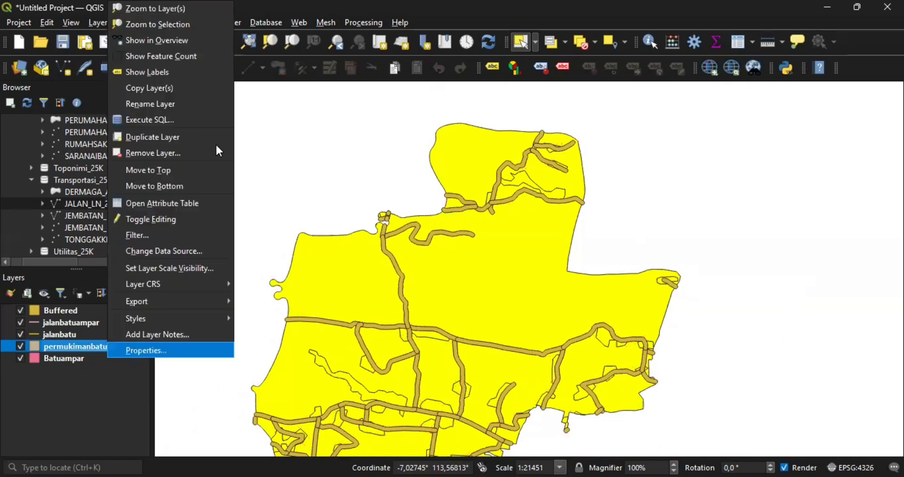
key("Return")
left_click(210, 124)
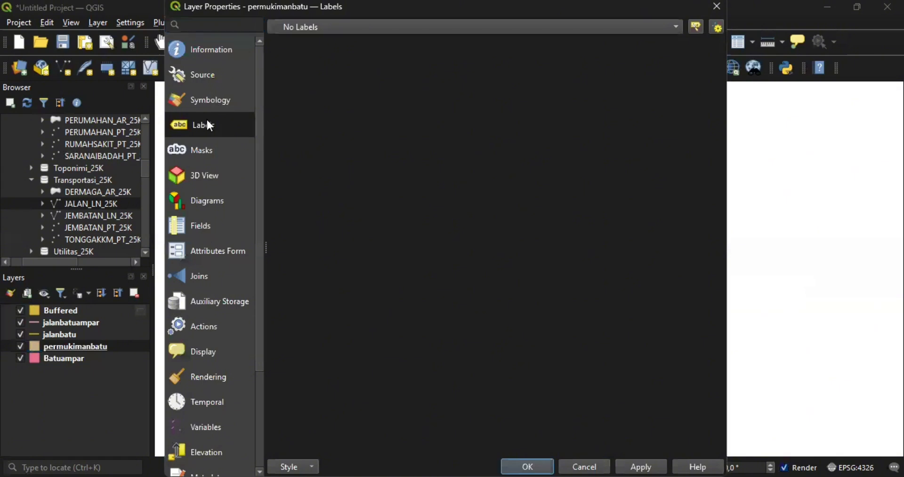
left_click(677, 23)
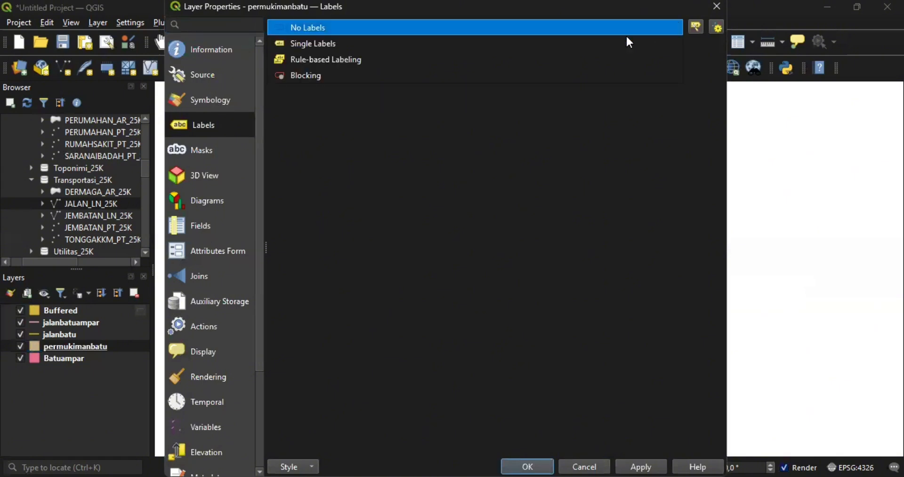
left_click(537, 42)
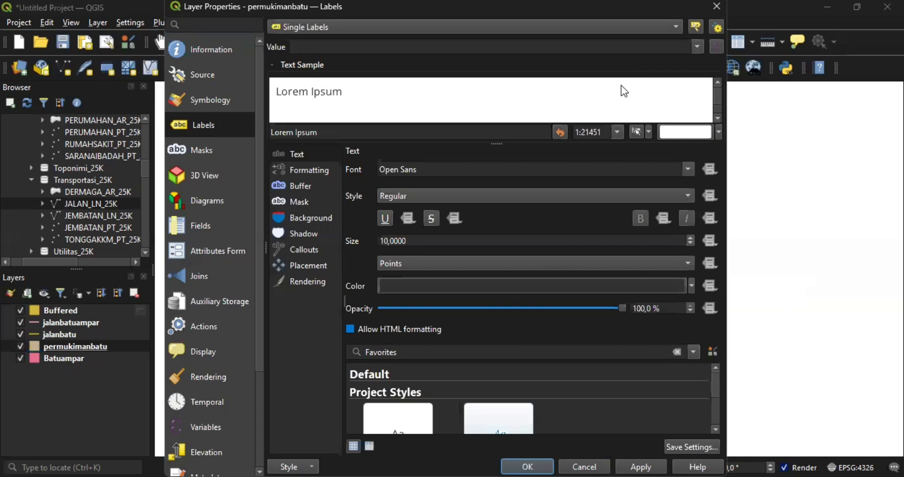
left_click(698, 46)
left_click(372, 218)
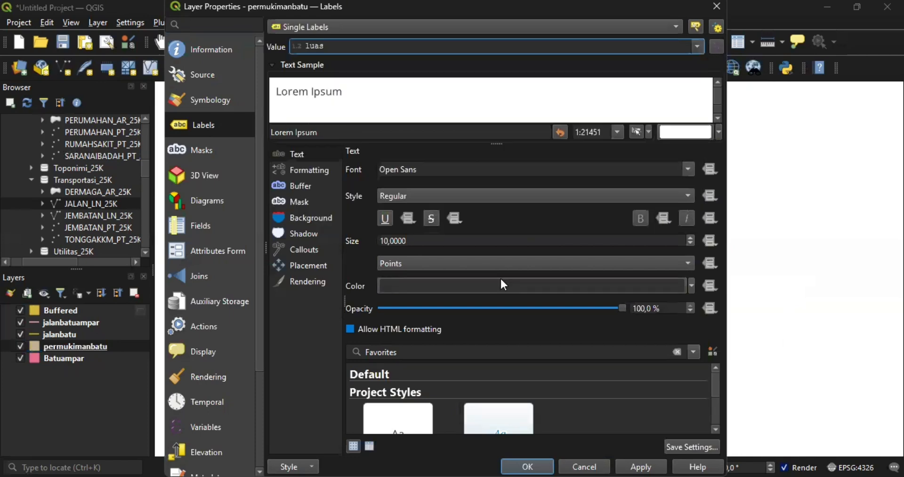
left_click(531, 464)
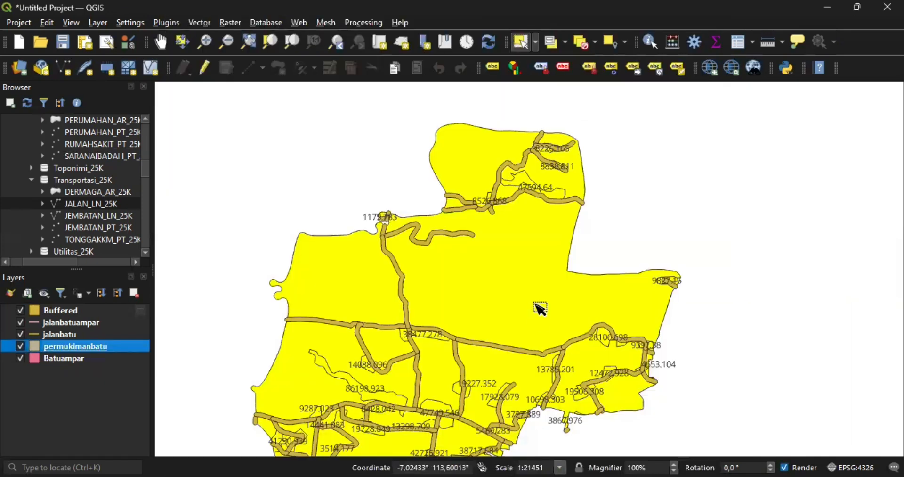
scroll(541, 308, "down", 4)
scroll(541, 308, "up", 3)
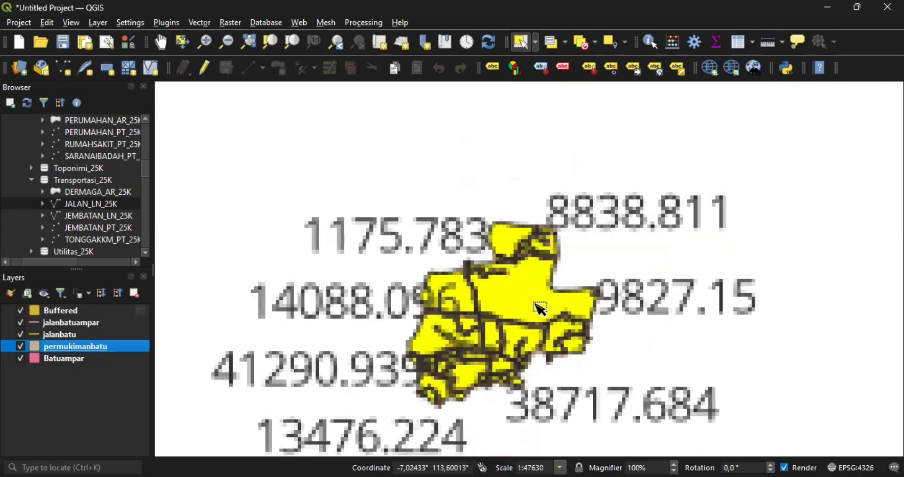
scroll(541, 309, "up", 4)
scroll(541, 308, "down", 3)
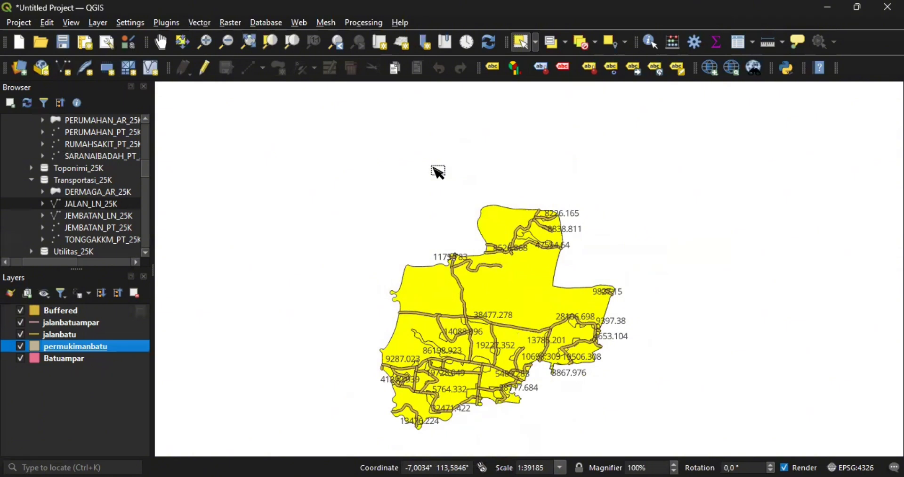
- Add the Google Satellite basemap from QuickMapServices
left_click(301, 21)
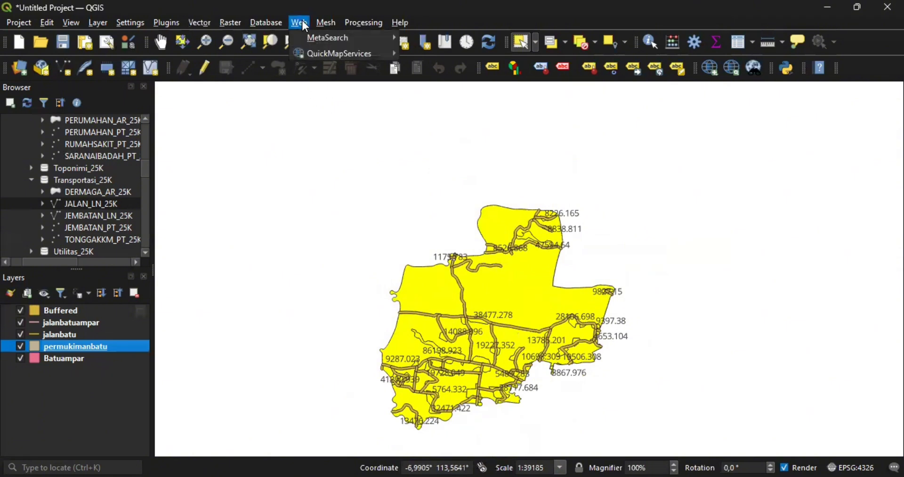
mouse_move(333, 53)
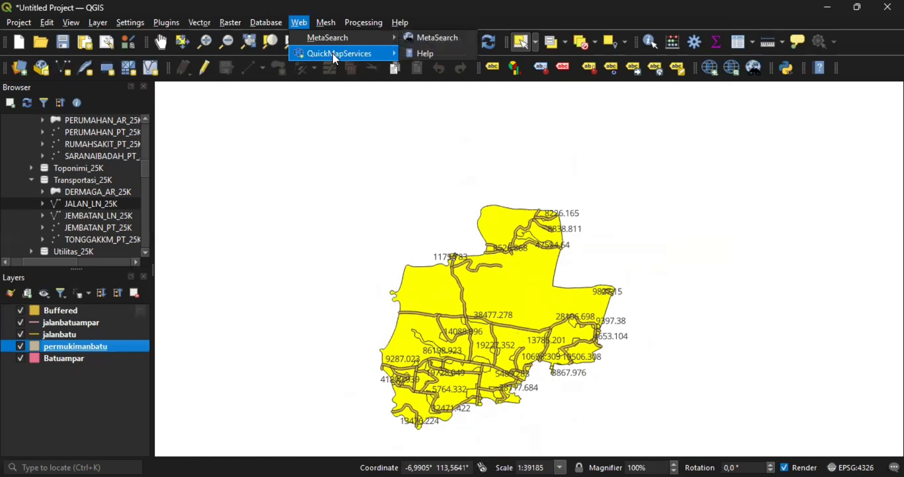
mouse_move(467, 230)
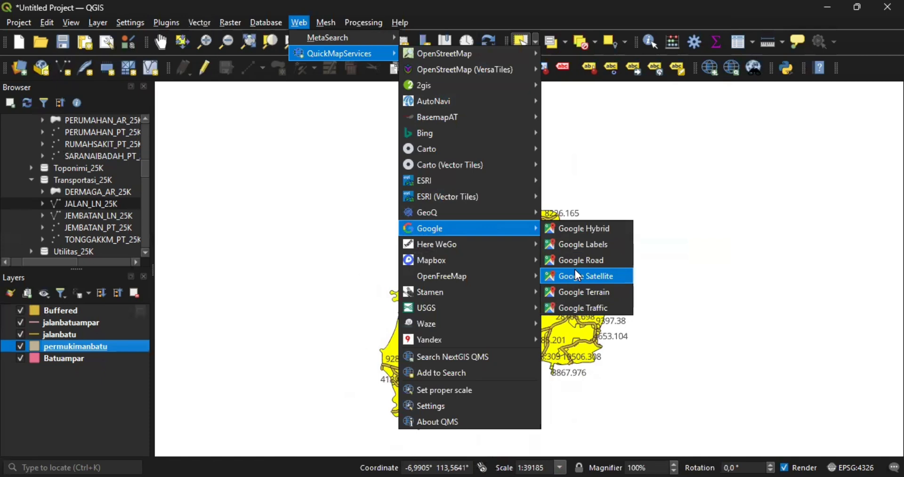
left_click(579, 276)
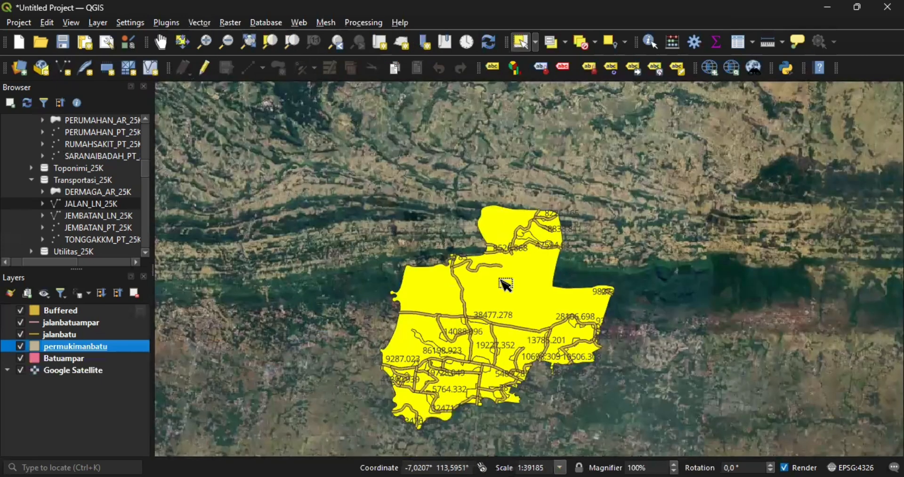
- Pan the map so the settlement sits higher in the view
left_click(161, 43)
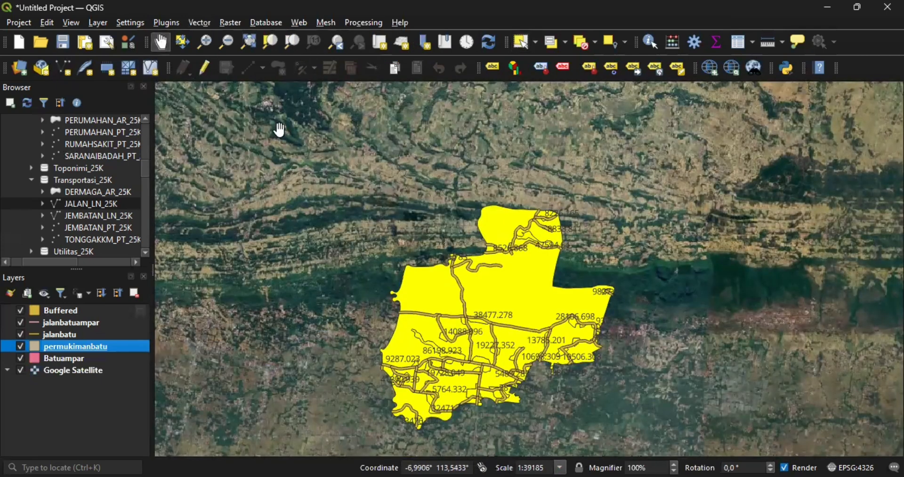
left_click(475, 273)
left_click_drag(475, 273, 485, 213)
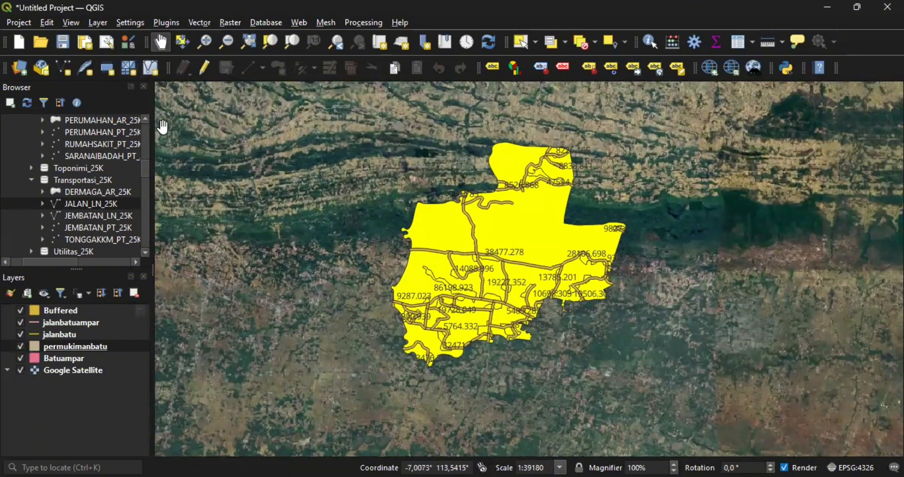
- Create a new print layout titled 'pakong0'
left_click(87, 43)
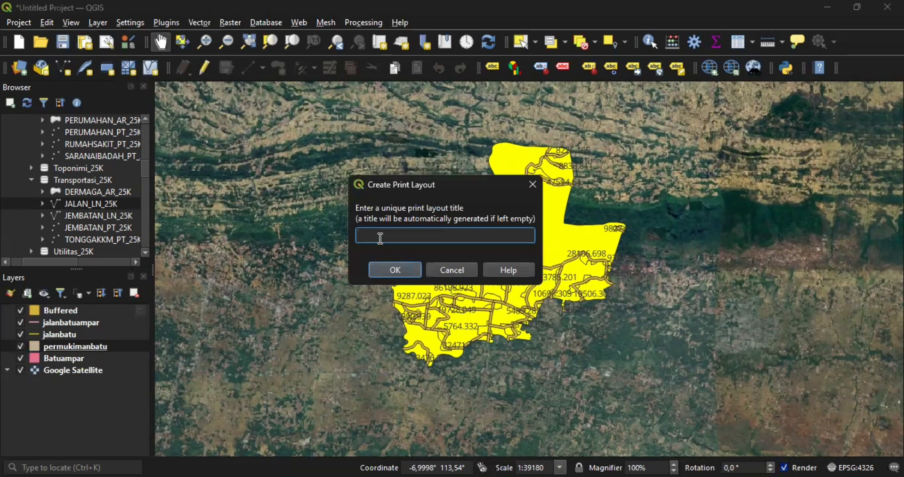
type("pakong")
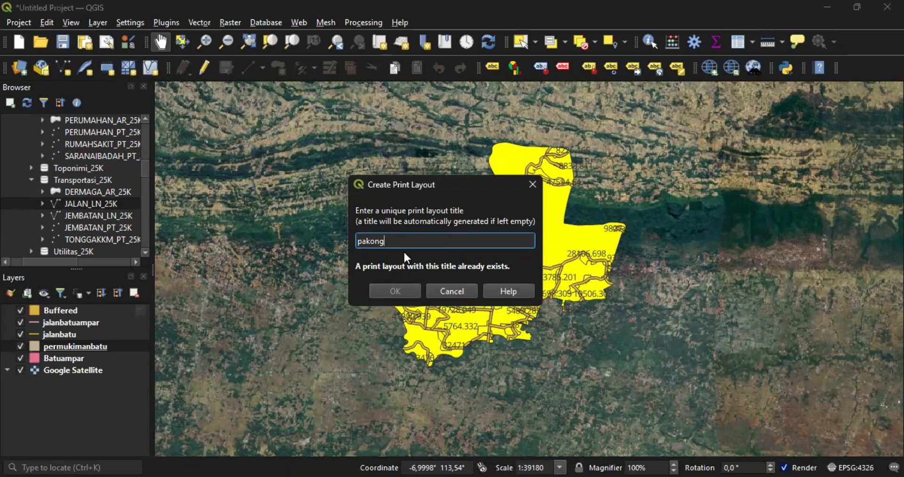
type("0")
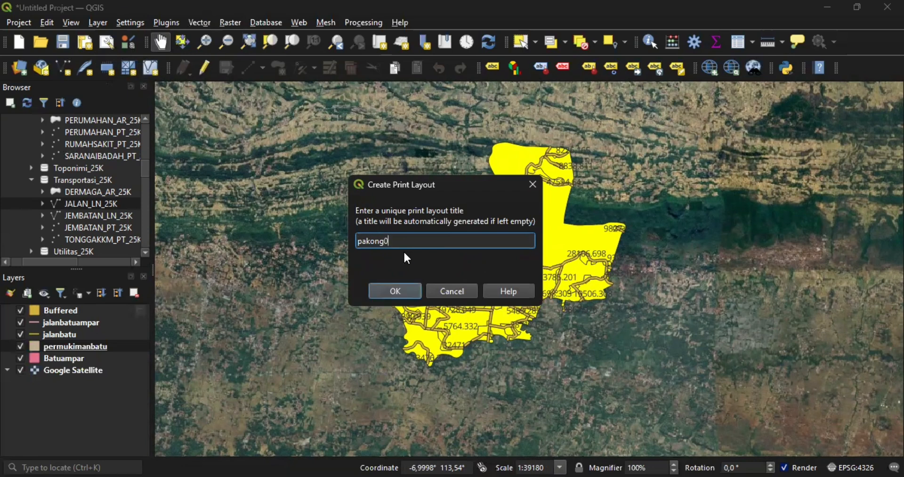
left_click(410, 292)
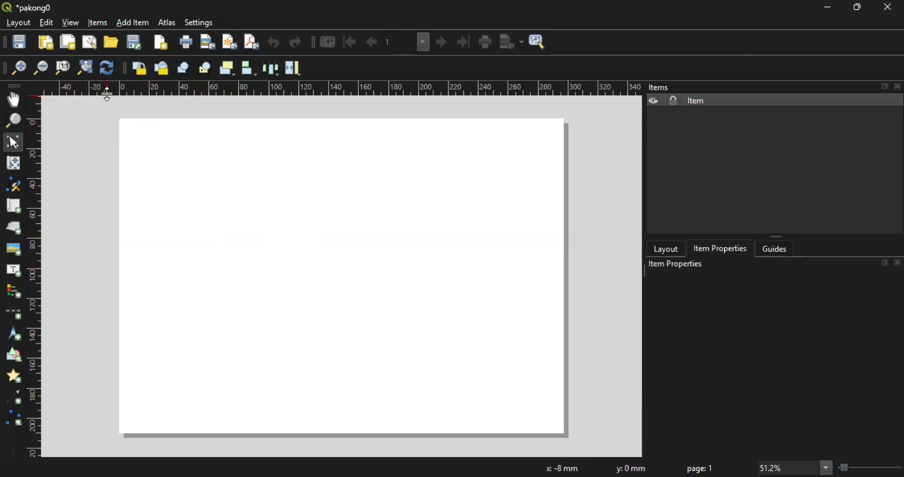
- Place horizontal guides at about 8 mm and 201 mm on the A4 landscape page
left_click_drag(107, 93, 124, 122)
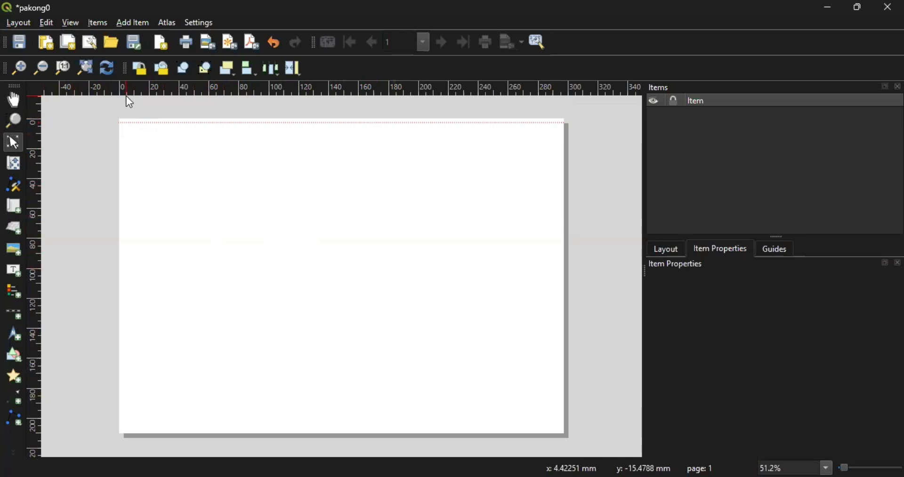
left_click_drag(126, 95, 211, 428)
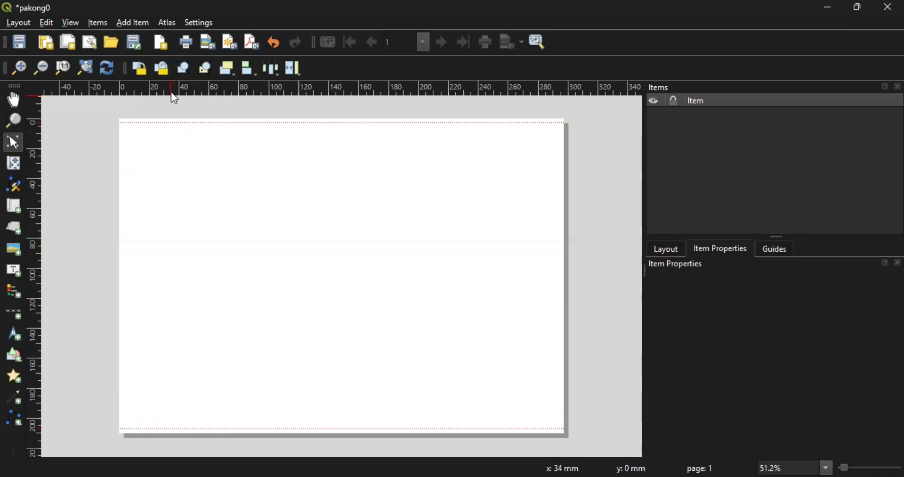
left_click_drag(172, 94, 270, 420)
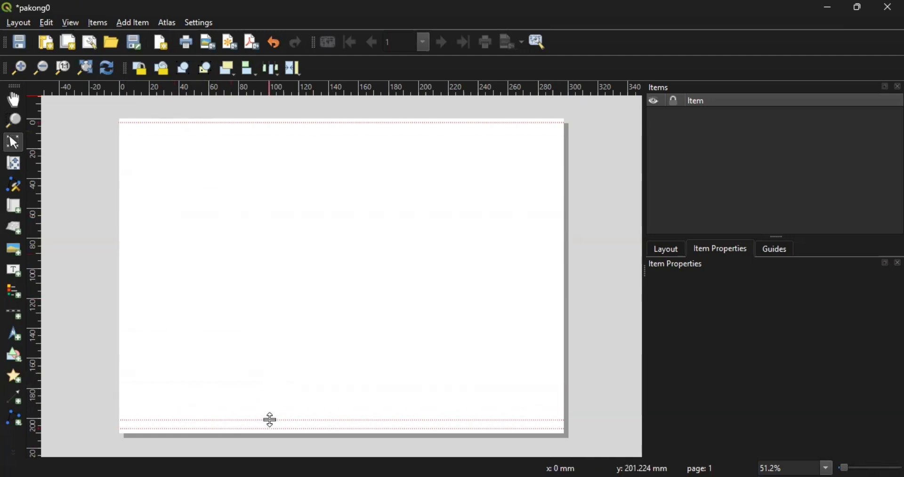
scroll(270, 419, "down", 1)
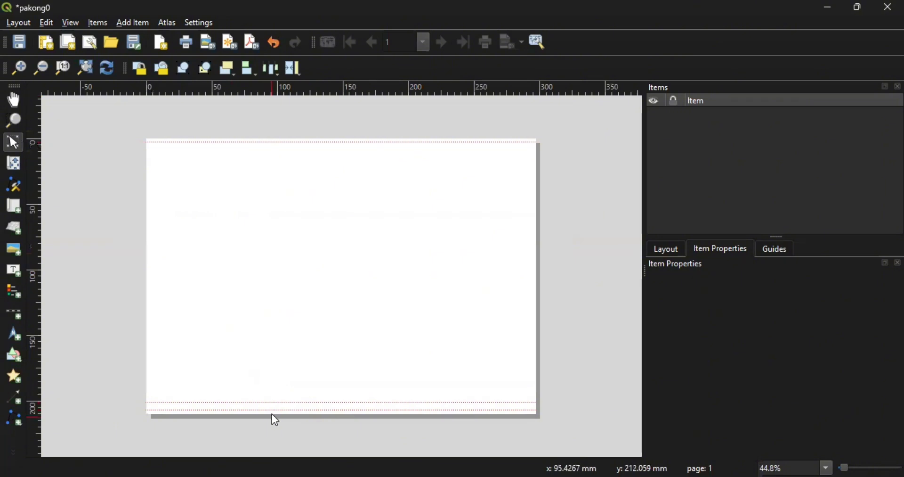
left_click(273, 417)
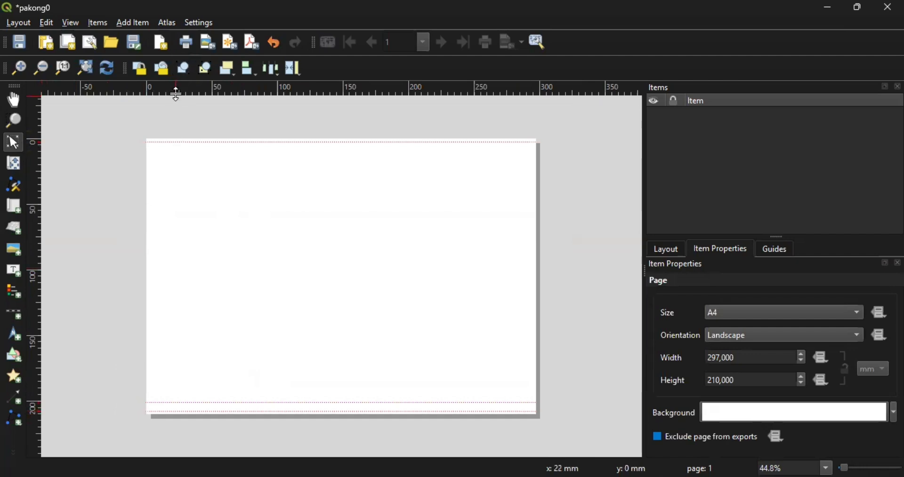
left_click_drag(180, 90, 203, 149)
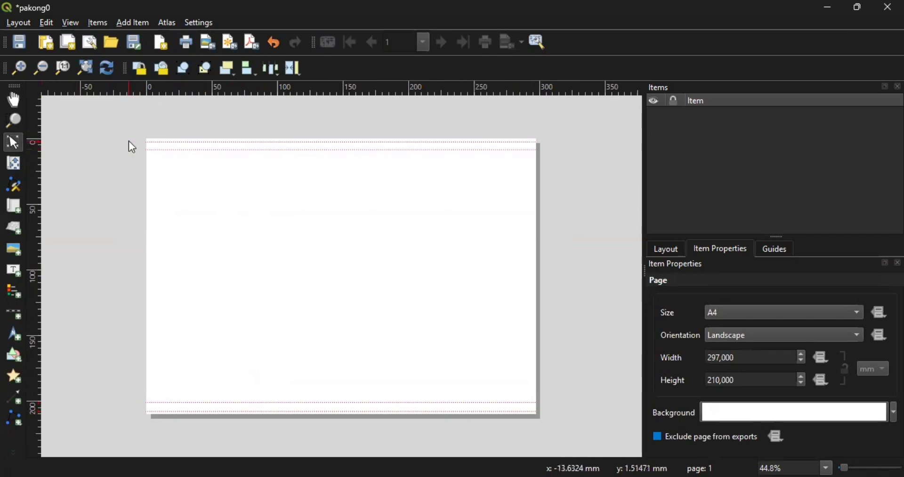
left_click(41, 125)
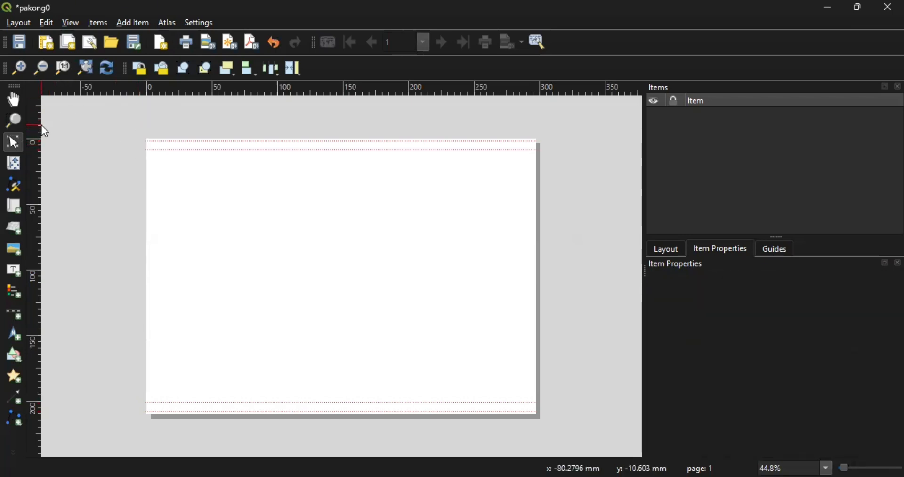
- Add a vertical guide near the page's right edge at about 295 mm
left_click_drag(42, 120, 69, 128)
left_click_drag(38, 192, 533, 224)
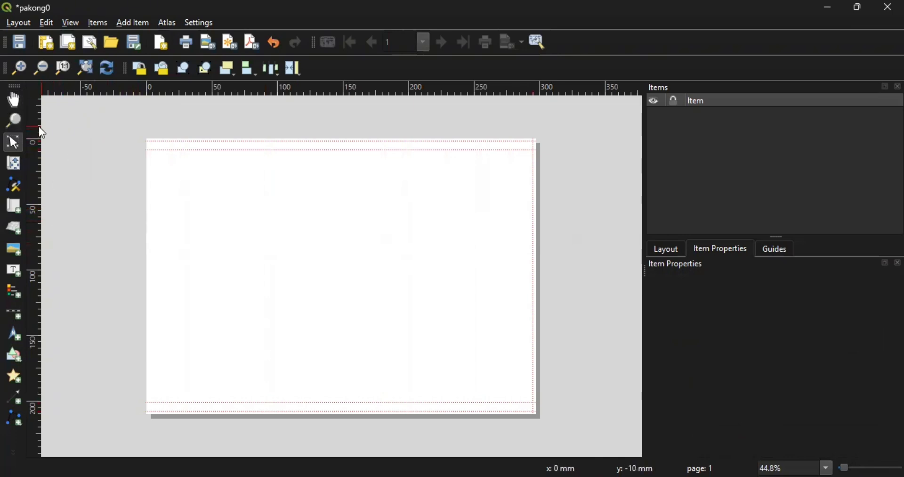
left_click_drag(37, 126, 528, 280)
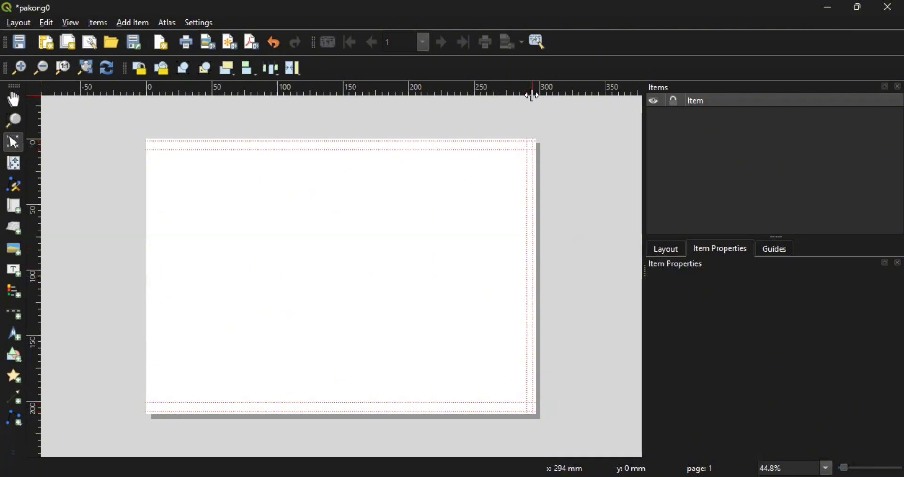
left_click_drag(532, 95, 533, 95)
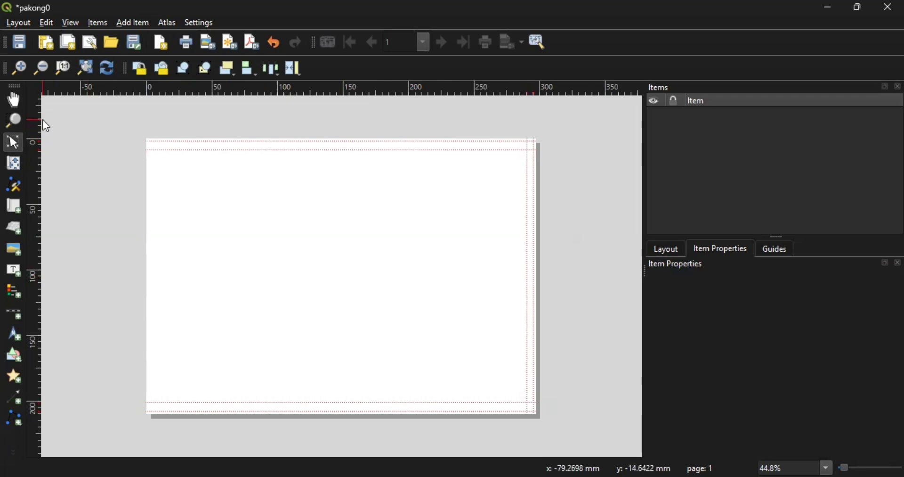
- Add vertical guides around 215–220 mm to split off the right panel
left_click_drag(37, 120, 439, 184)
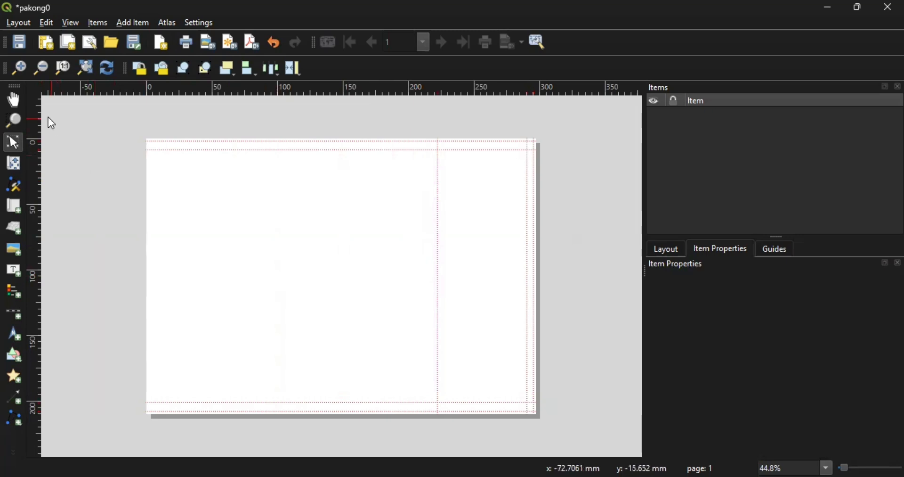
left_click_drag(36, 114, 436, 178)
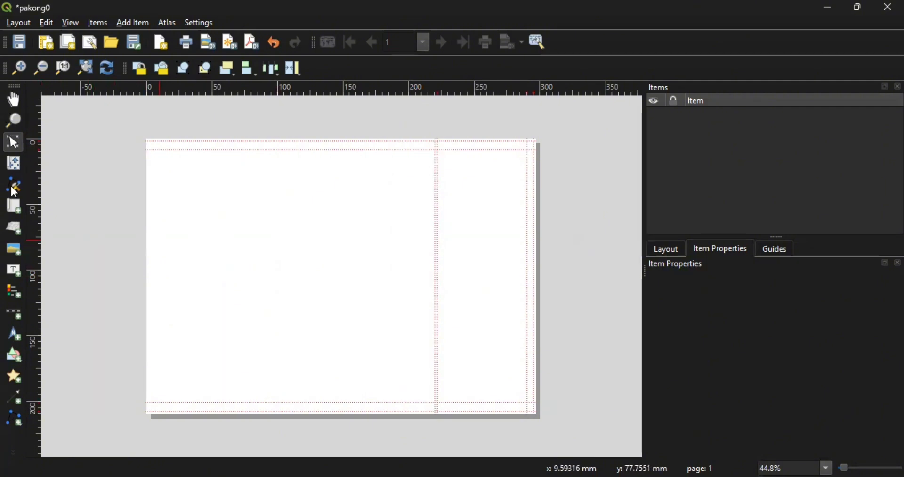
left_click_drag(39, 120, 429, 230)
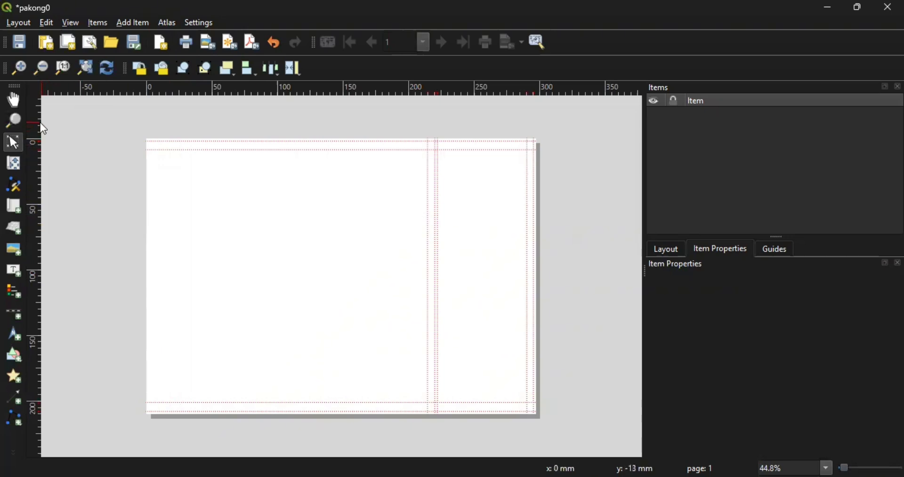
- Set a left margin guide about 9 mm in from the page edge
left_click_drag(38, 124, 149, 145)
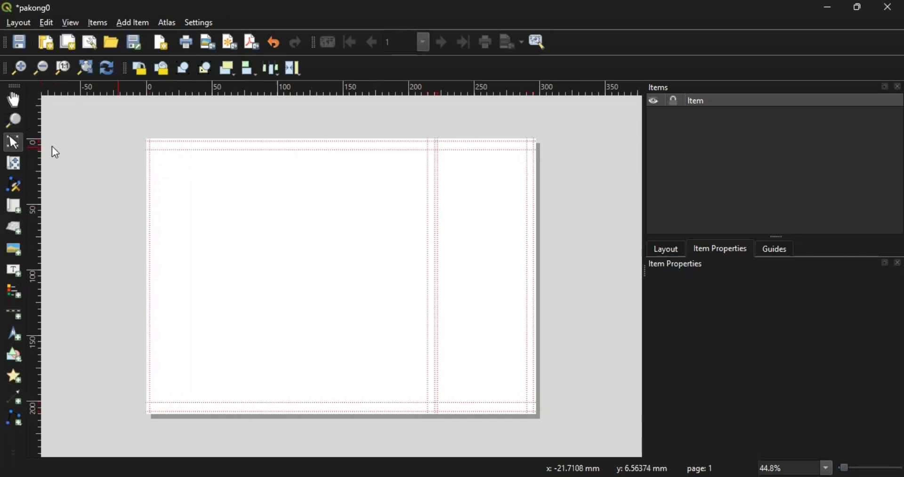
left_click_drag(41, 113, 159, 133)
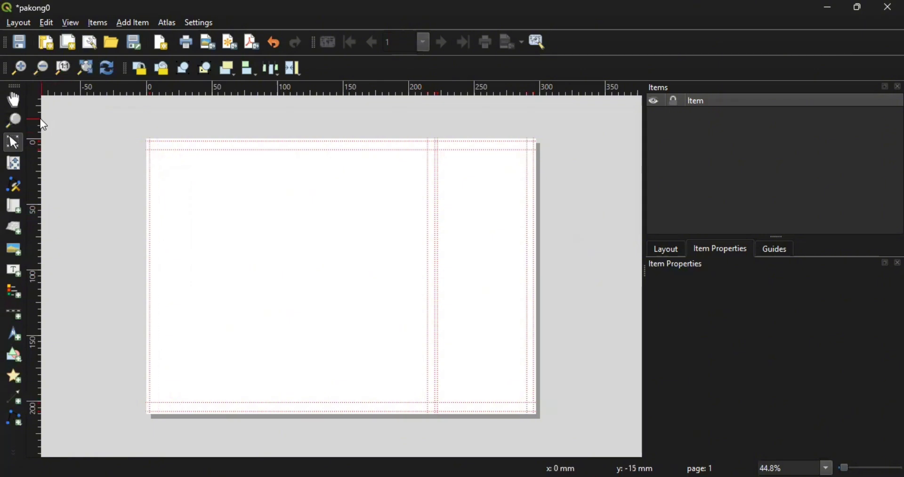
left_click_drag(41, 118, 159, 141)
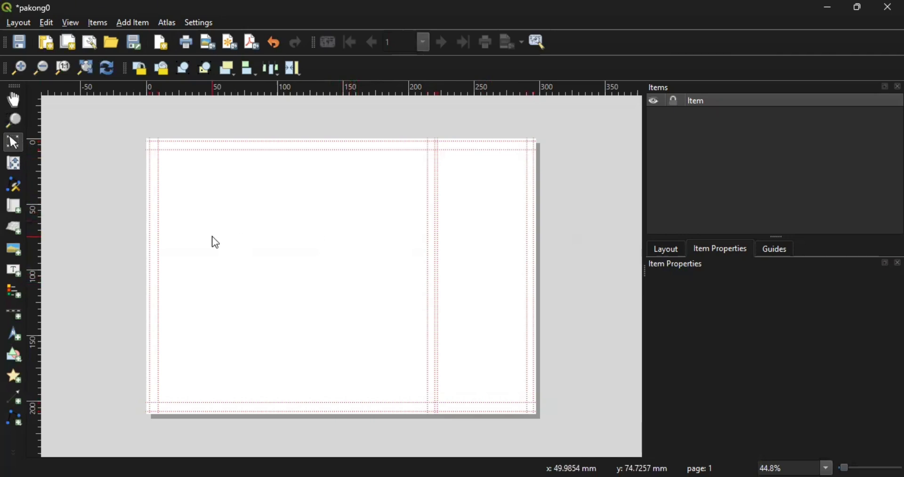
- Draw a rectangle frame around the whole page
left_click(16, 334)
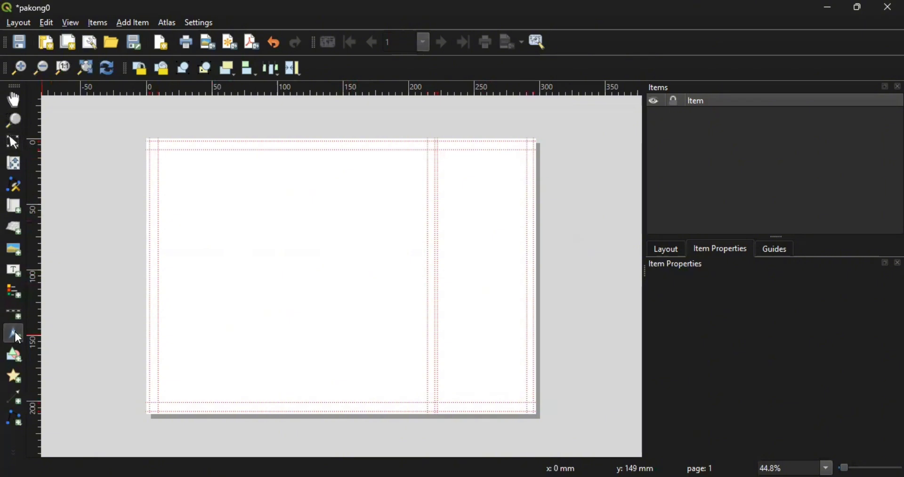
left_click(16, 352)
left_click(53, 351)
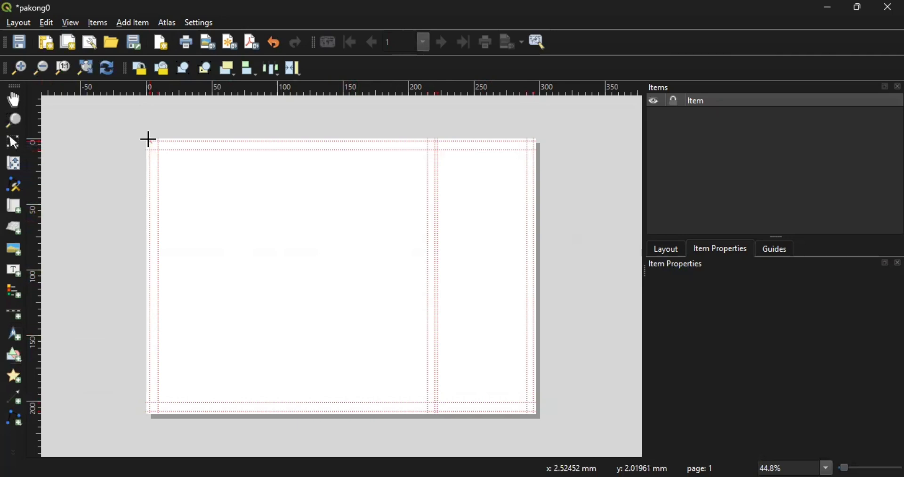
left_click_drag(149, 140, 536, 412)
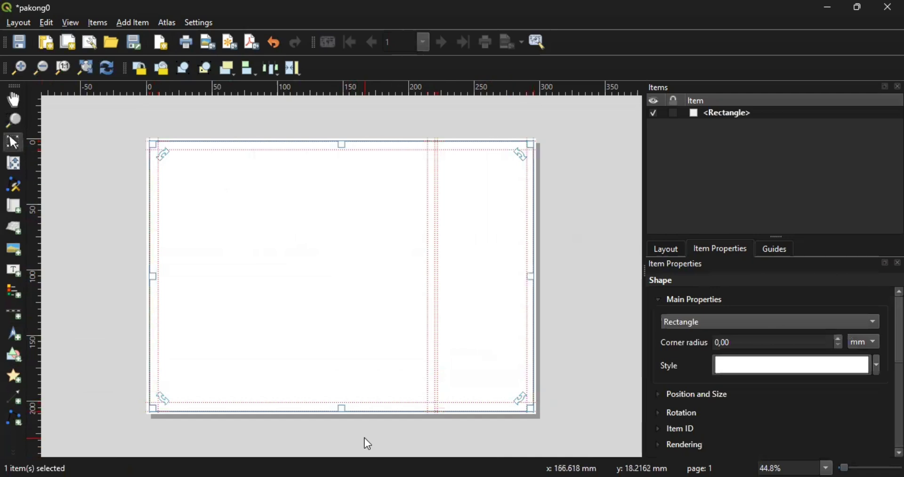
left_click(108, 310)
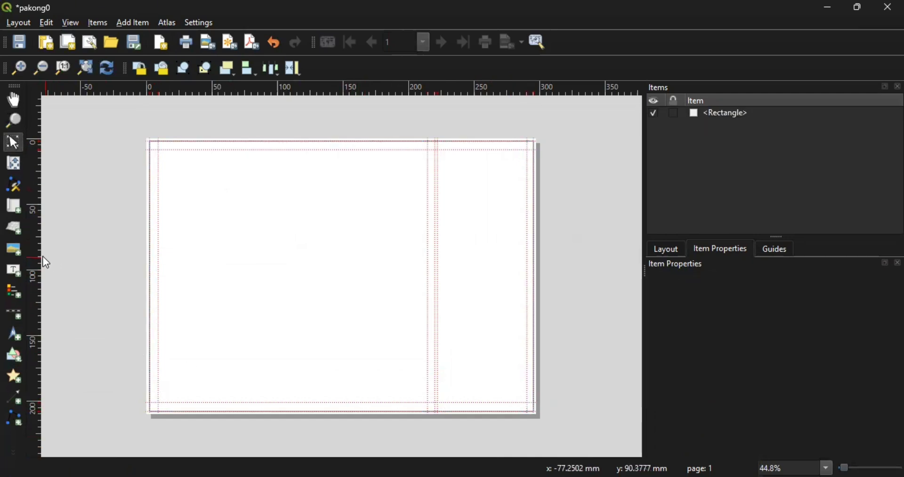
- Draw a rectangle frame over the left map area
left_click(15, 358)
left_click(14, 357)
left_click(14, 357)
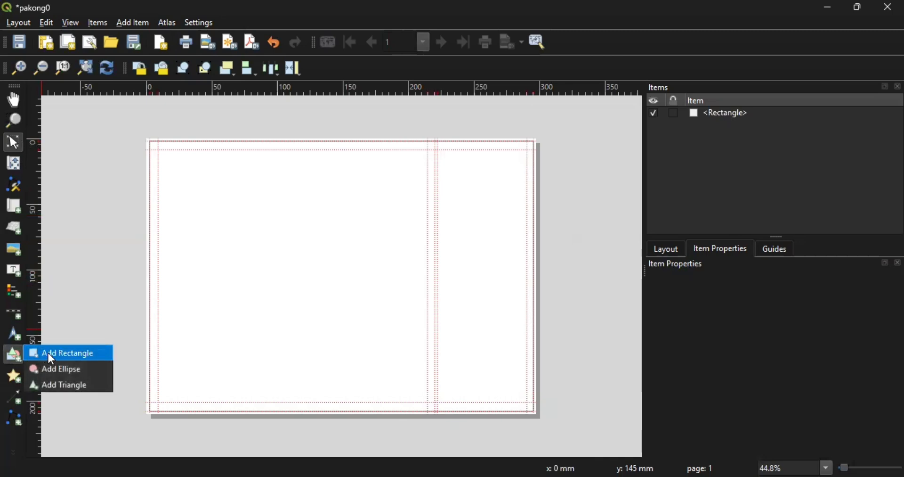
left_click(49, 353)
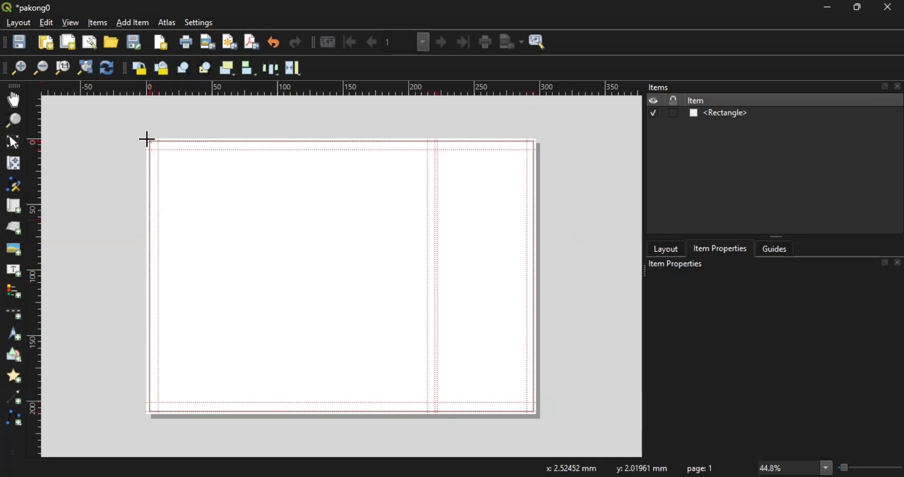
left_click_drag(148, 139, 432, 411)
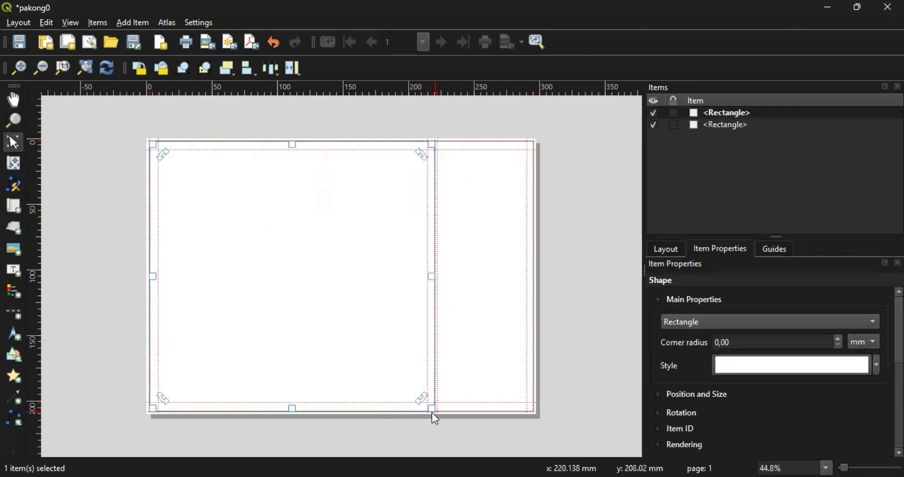
left_click(97, 303)
- Draw a rectangle of about 73 by 206 mm over the right panel
left_click(13, 355)
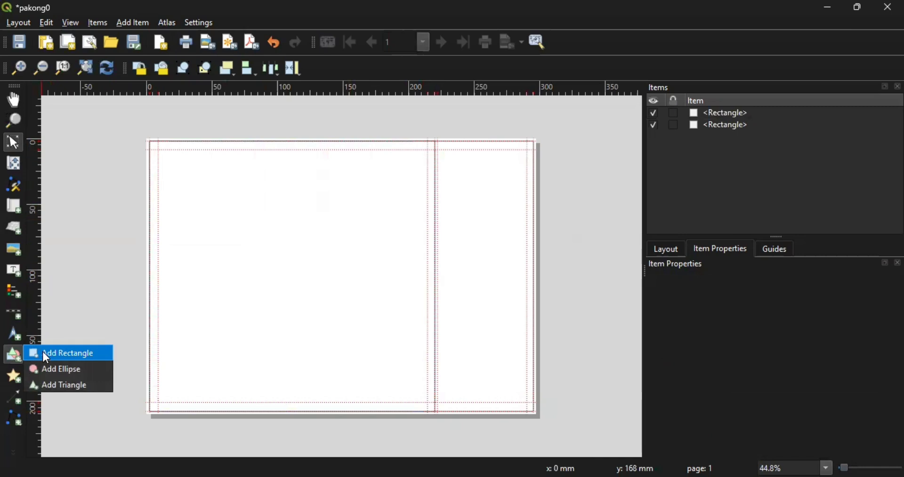
left_click(43, 352)
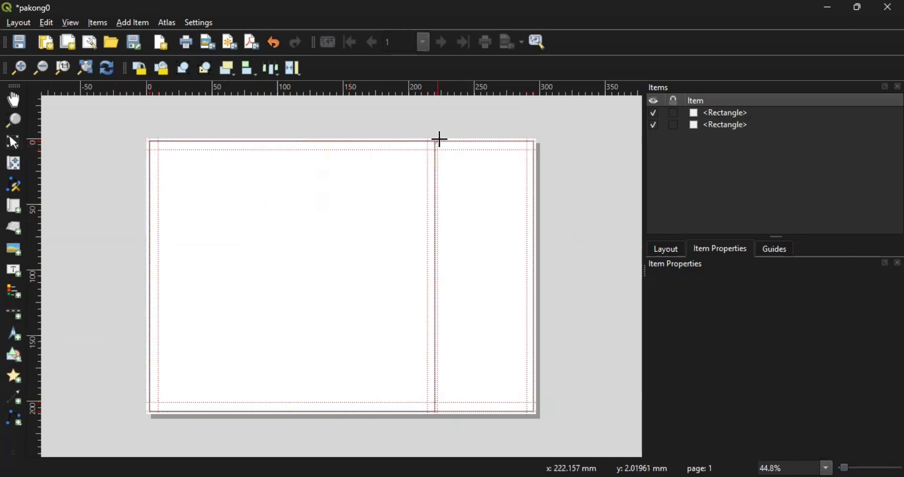
left_click_drag(438, 140, 532, 413)
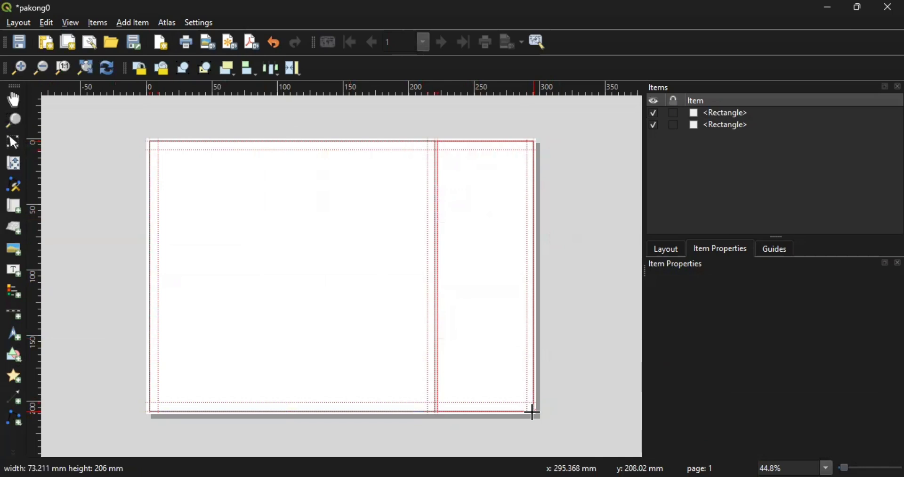
left_click_drag(532, 413, 532, 411)
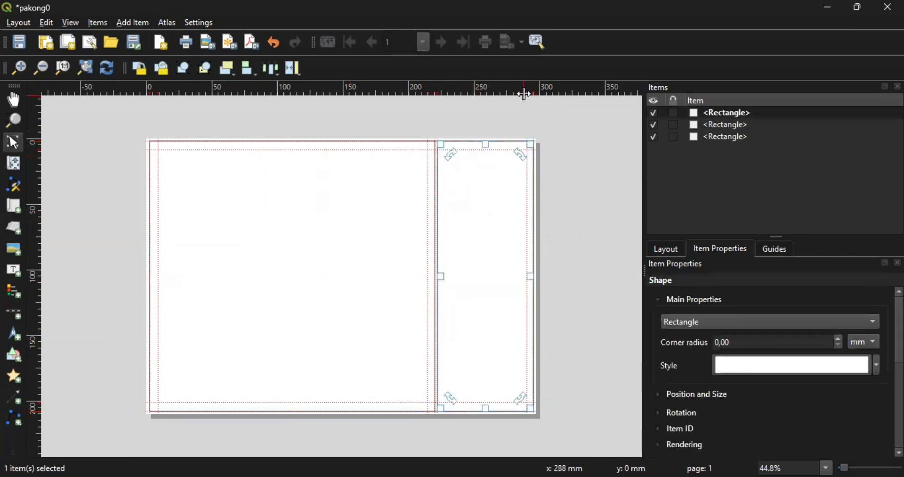
left_click_drag(526, 94, 535, 88)
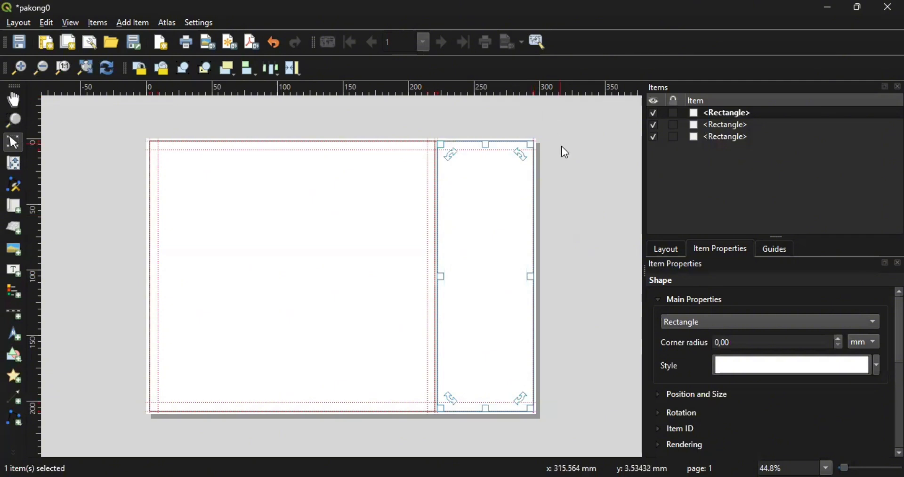
left_click(577, 176)
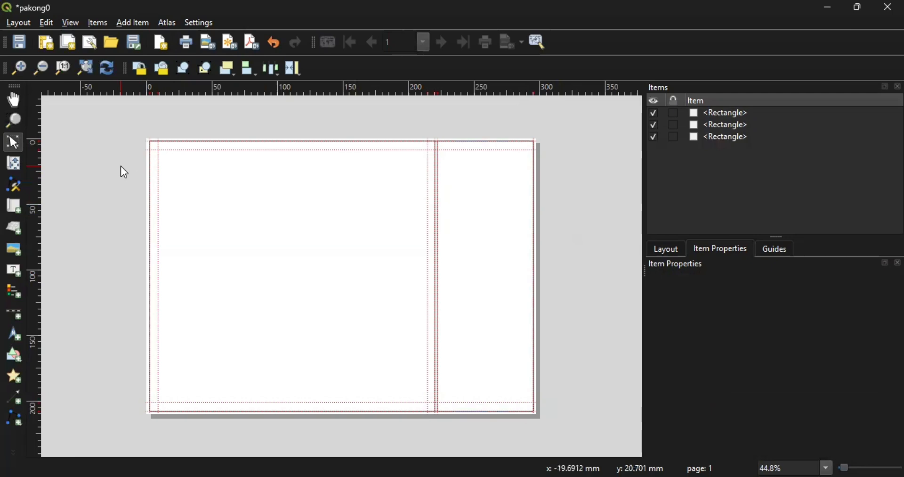
- Draw map item Map 1 inside the left rectangle frame
left_click(132, 23)
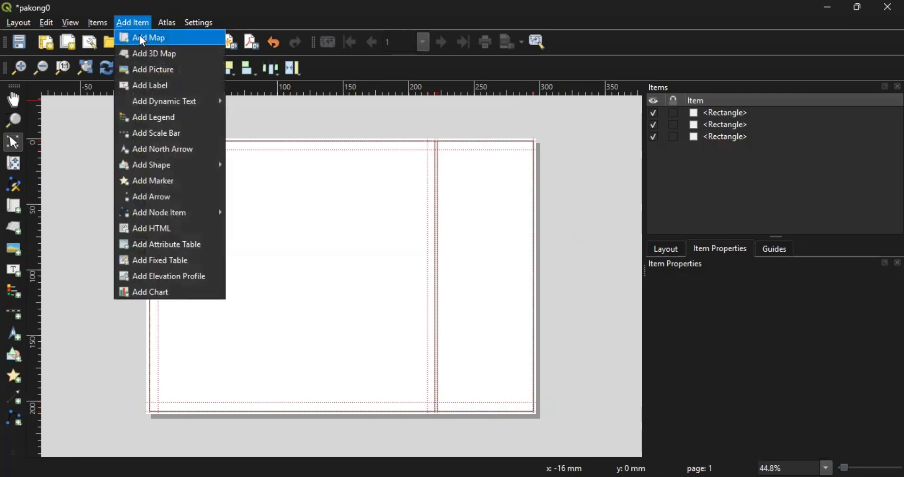
left_click(140, 36)
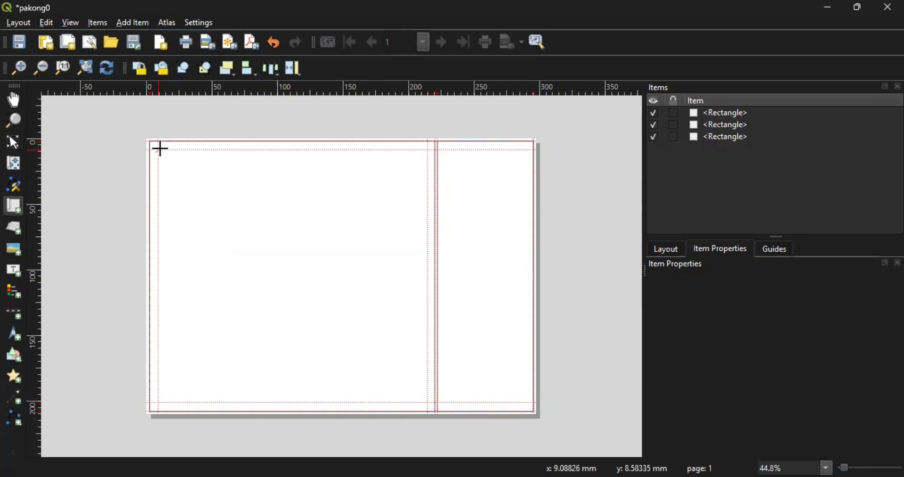
left_click_drag(160, 148, 426, 399)
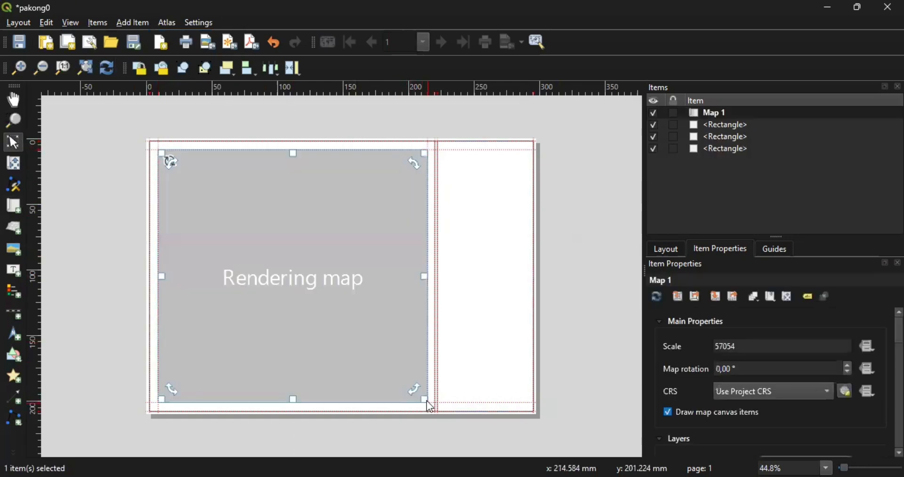
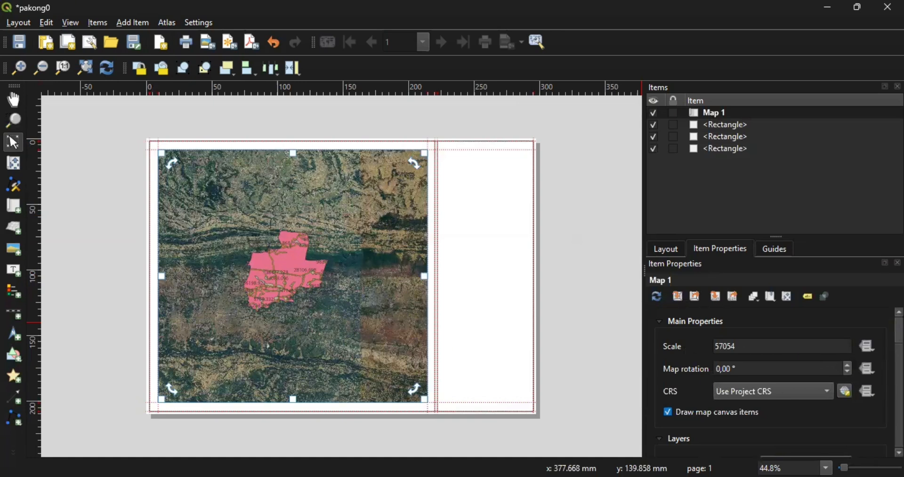
- Collapse Map 1's layer settings and add Grid 1 under Grids
scroll(773, 381, "down", 3)
scroll(772, 381, "up", 3)
scroll(772, 381, "down", 2)
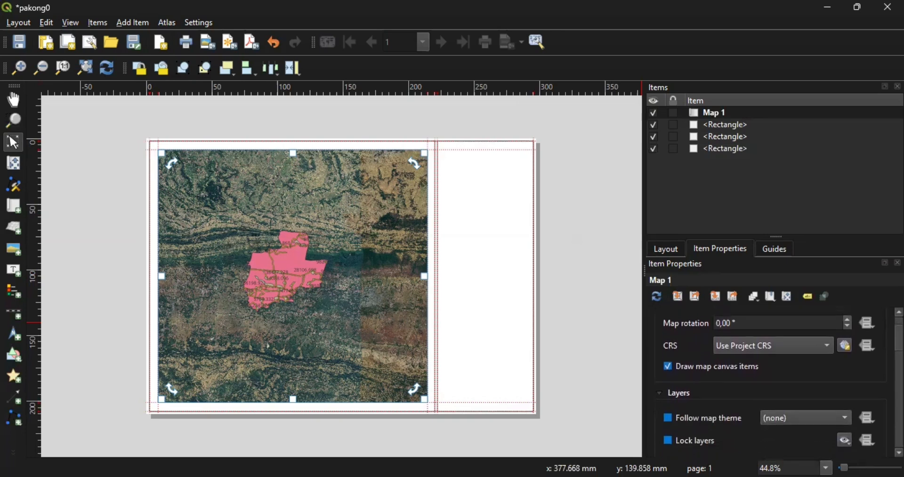
scroll(772, 381, "down", 2)
scroll(773, 381, "up", 1)
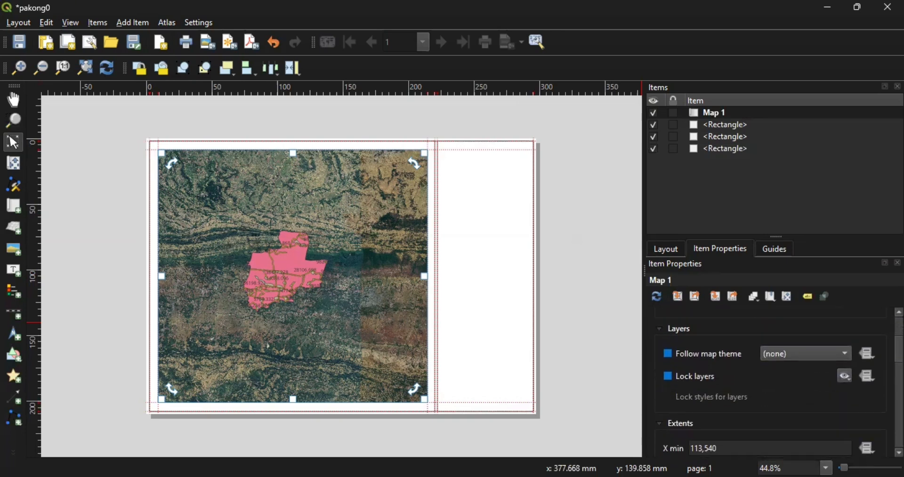
left_click(658, 331)
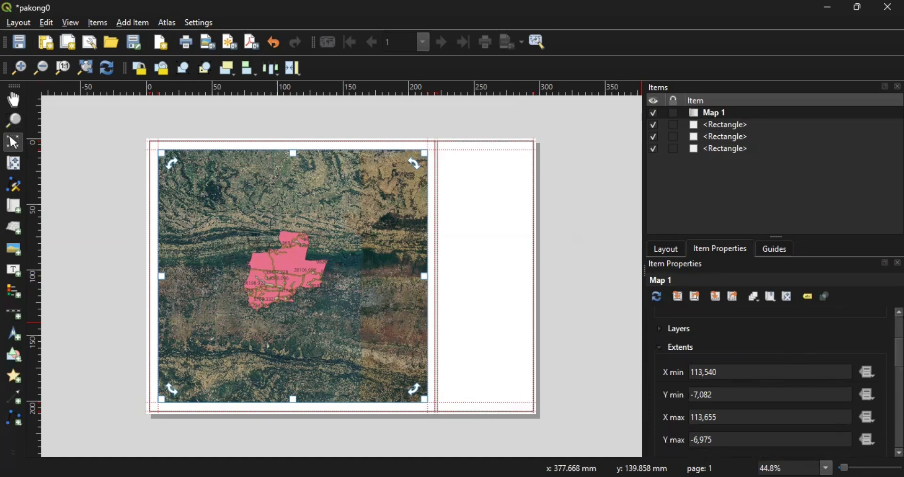
scroll(772, 383, "down", 5)
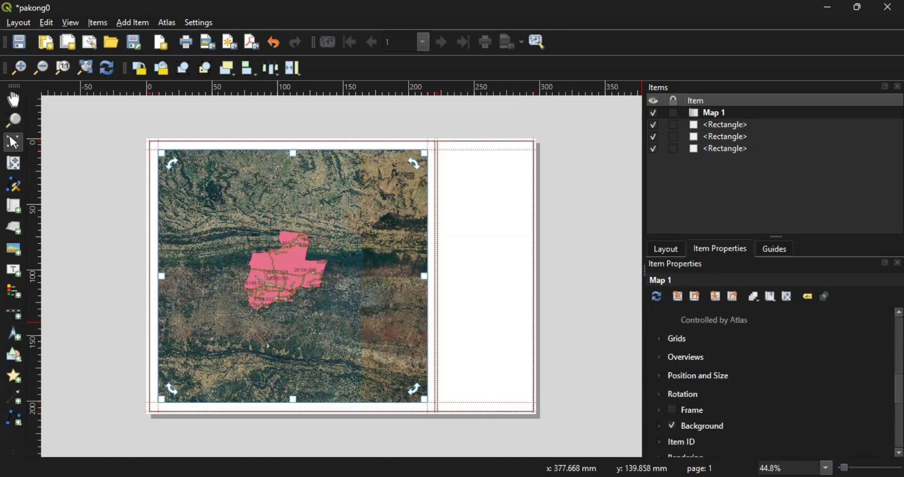
left_click(658, 335)
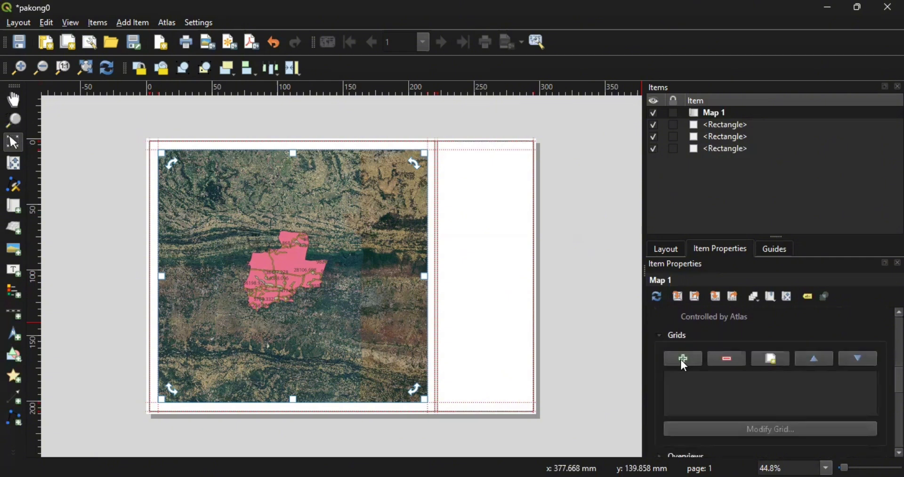
left_click(684, 363)
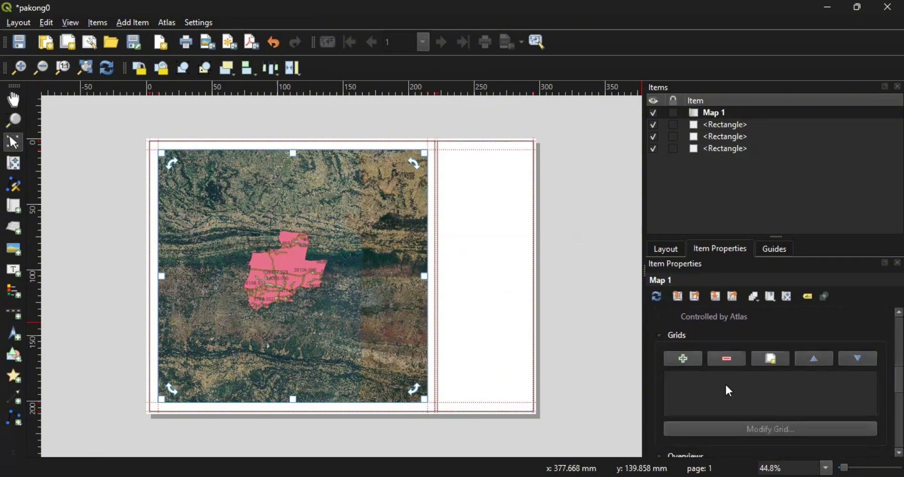
- Set Grid 1's X and Y intervals to 0,01 map units
left_click(775, 428)
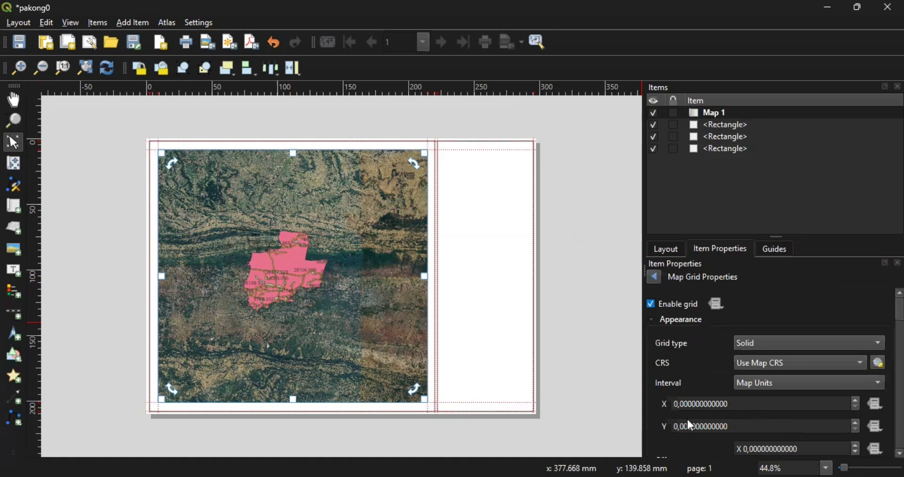
left_click(686, 402)
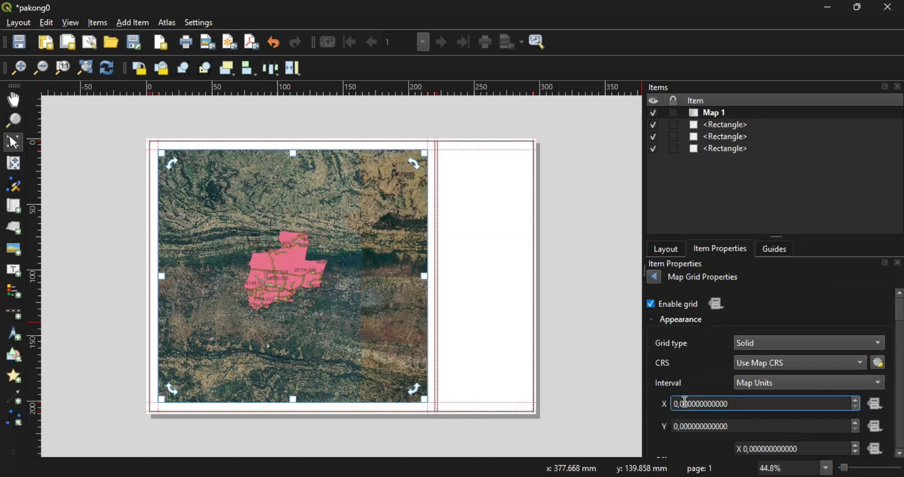
type("1")
left_click(686, 426)
type("1")
left_click(701, 352)
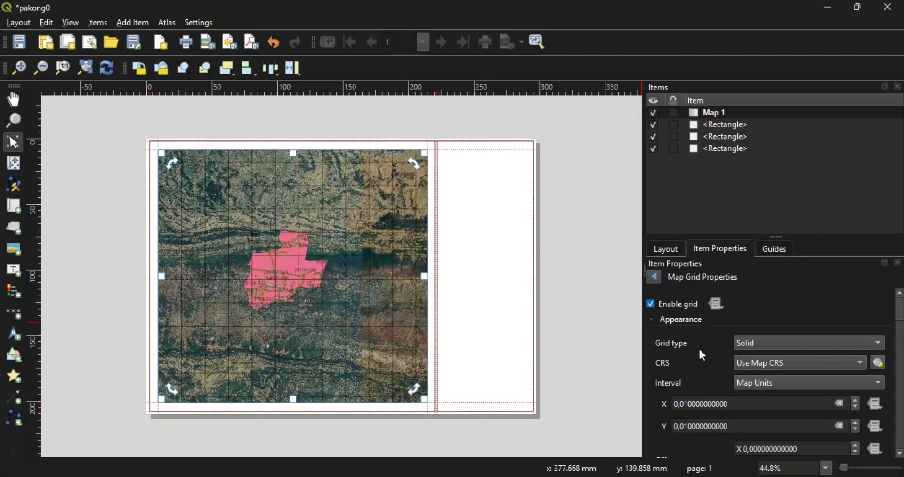
scroll(772, 372, "down", 5)
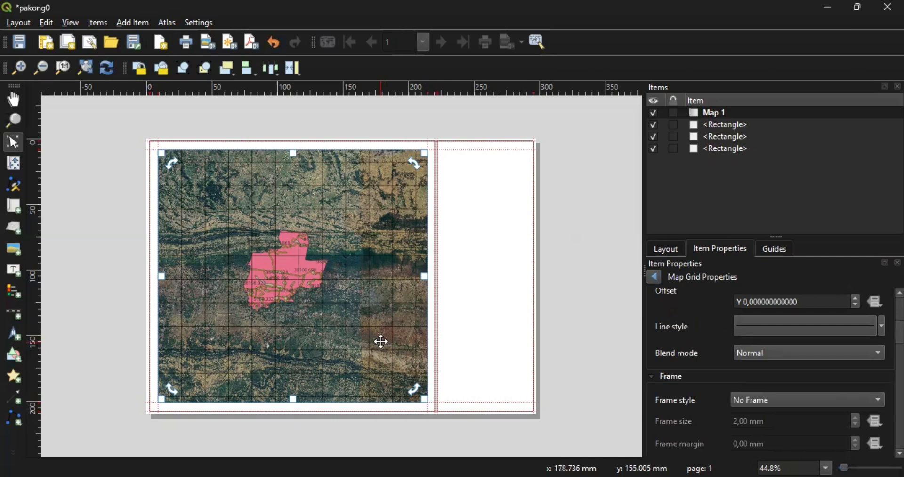
- Turn on Draw Coordinates for the map grid
left_click(653, 375)
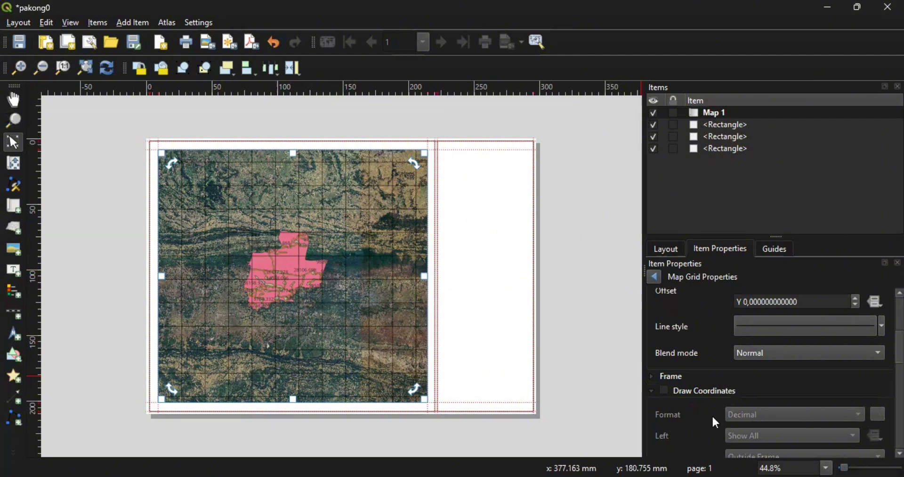
left_click(662, 388)
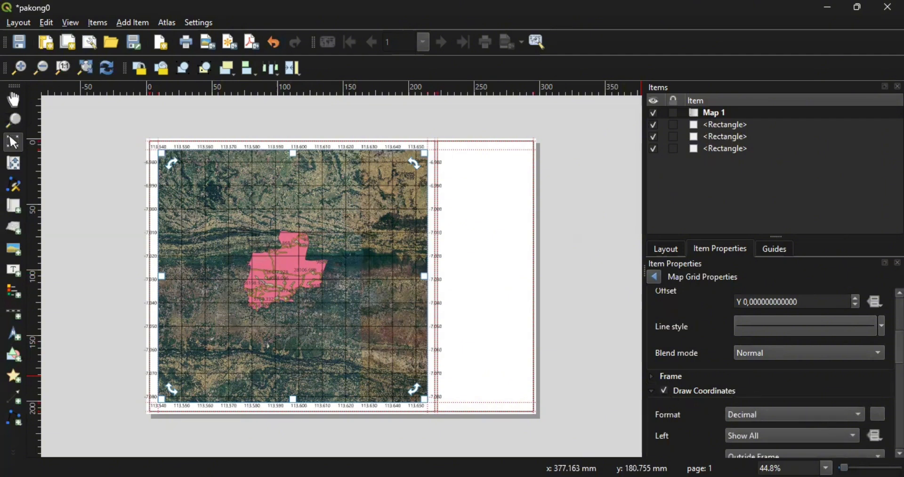
scroll(774, 372, "down", 5)
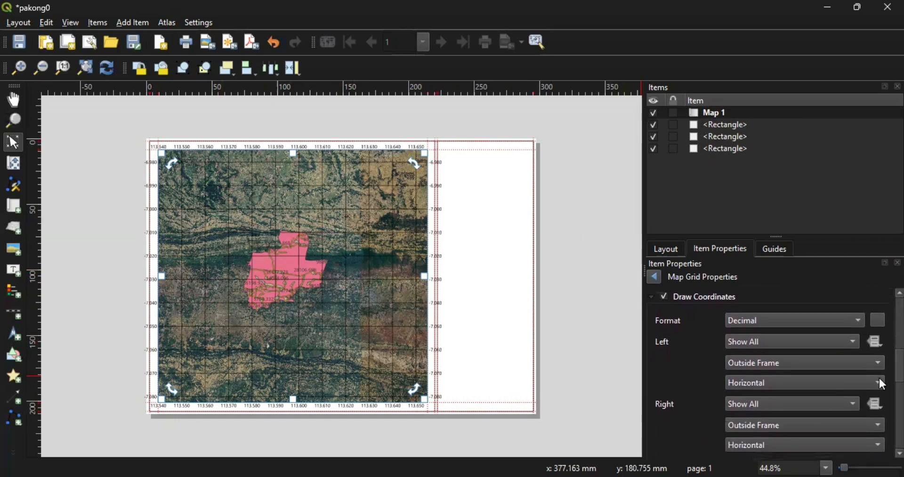
- Set the left and right grid label orientation to Vertical Ascending
left_click(881, 383)
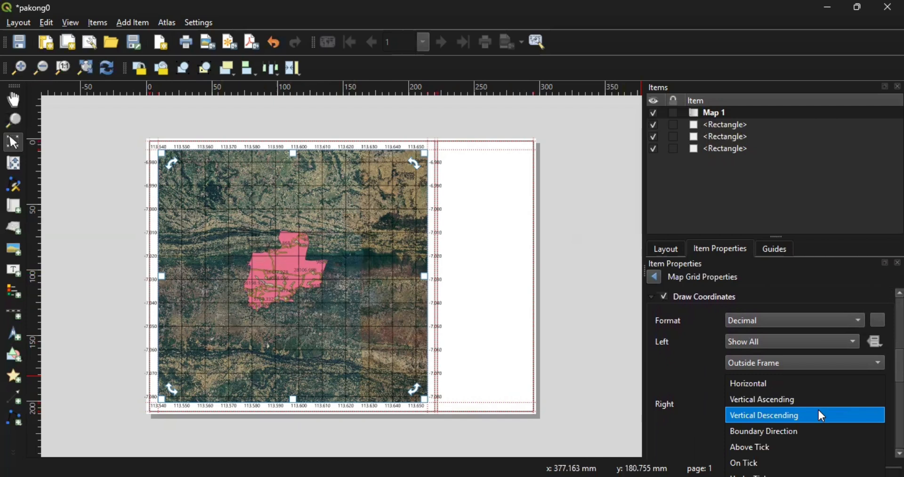
left_click(813, 407)
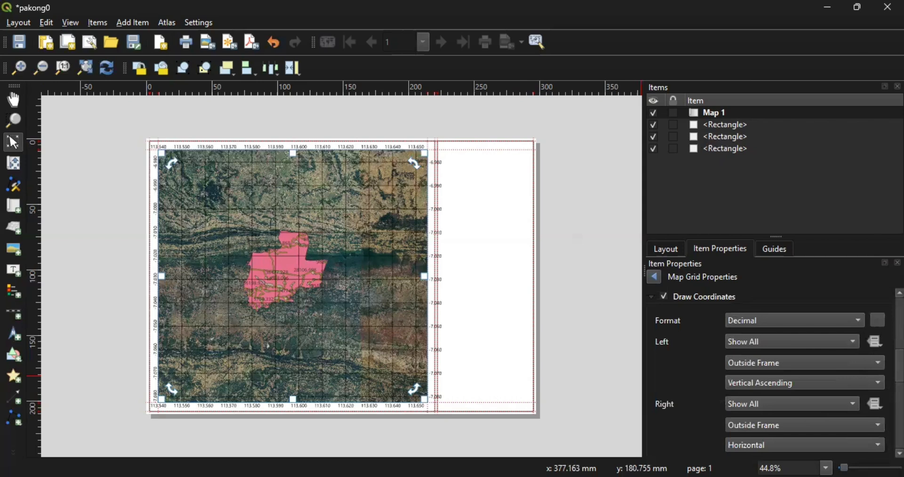
left_click(867, 442)
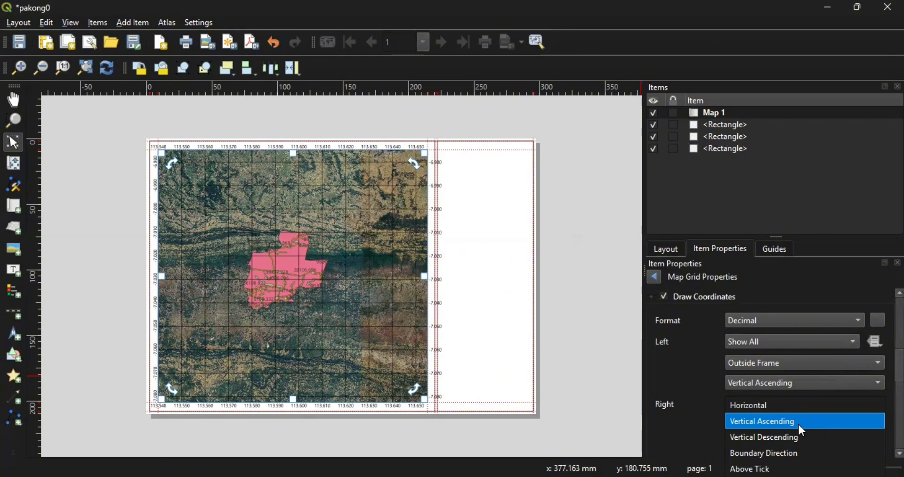
left_click(803, 422)
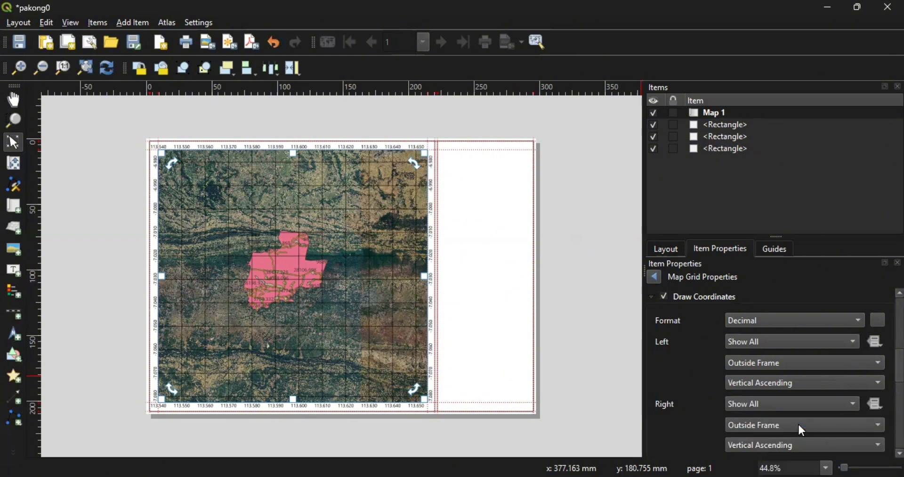
scroll(772, 361, "up", 1)
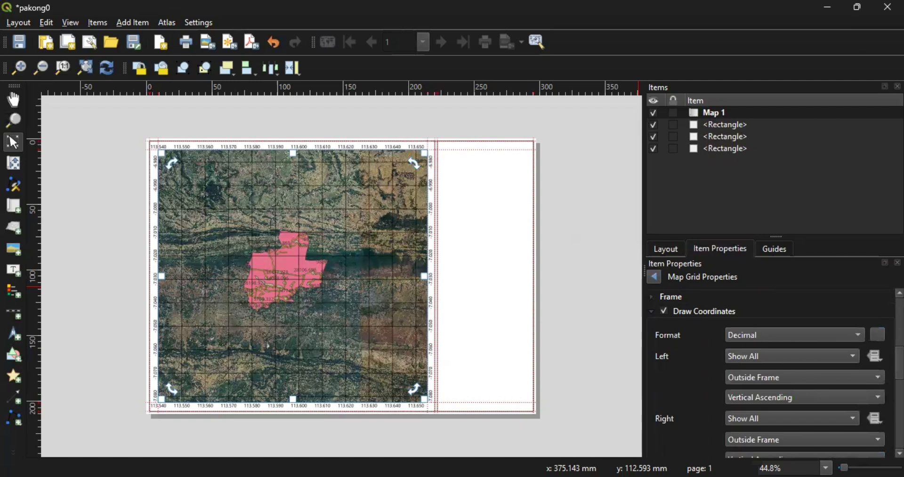
scroll(773, 367, "up", 2)
scroll(773, 367, "down", 7)
scroll(773, 367, "up", 4)
scroll(772, 367, "up", 3)
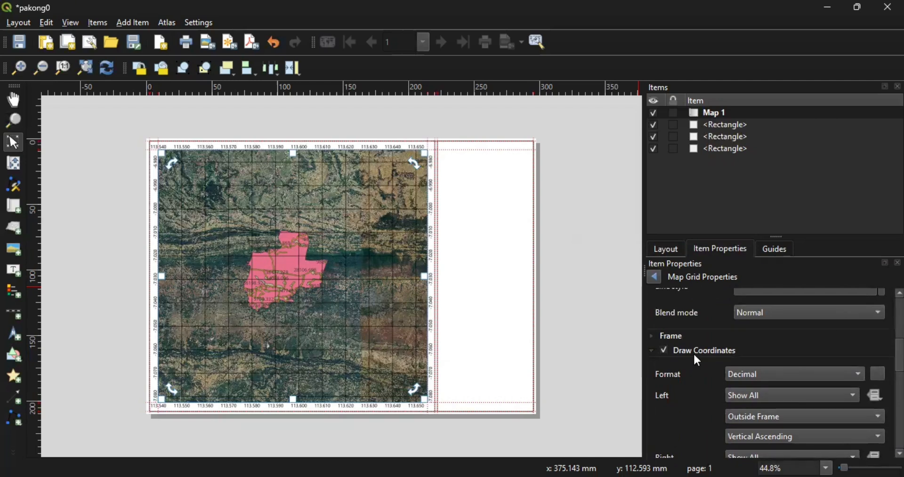
- Give the map grid a Zebra frame style, then deselect the map
left_click(652, 335)
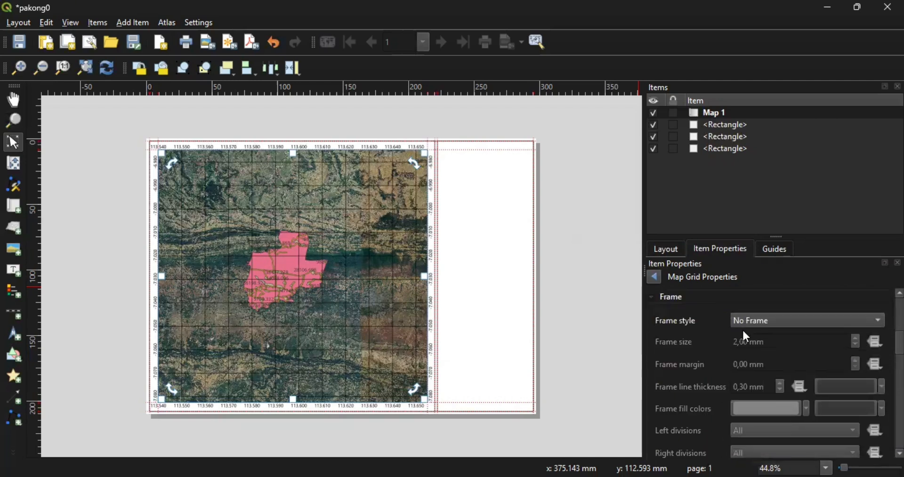
left_click(801, 322)
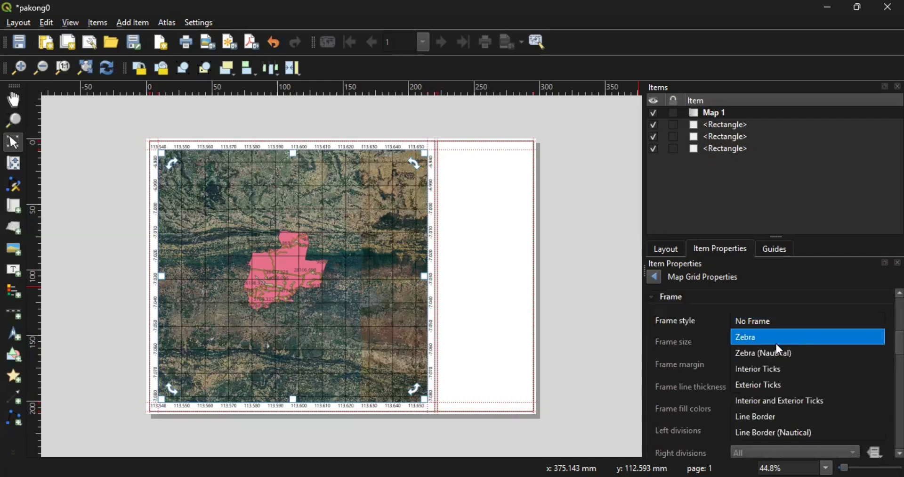
left_click(776, 343)
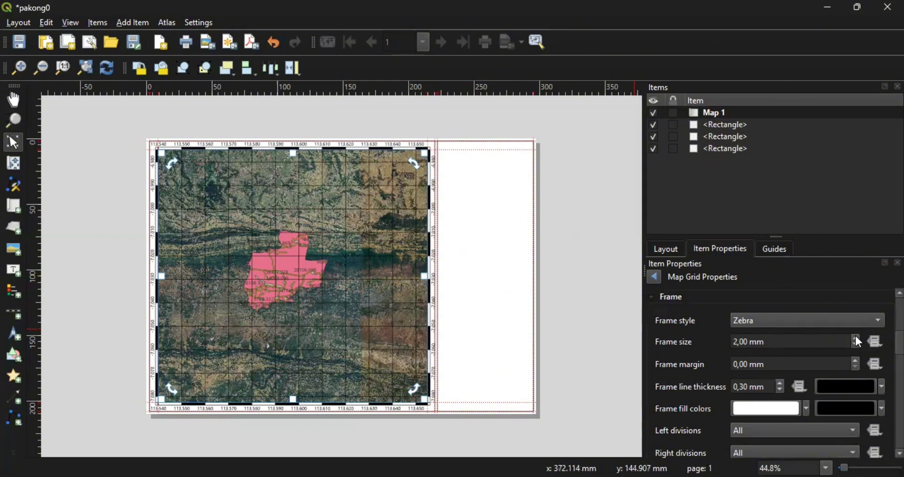
scroll(777, 372, "down", 5)
scroll(777, 372, "up", 6)
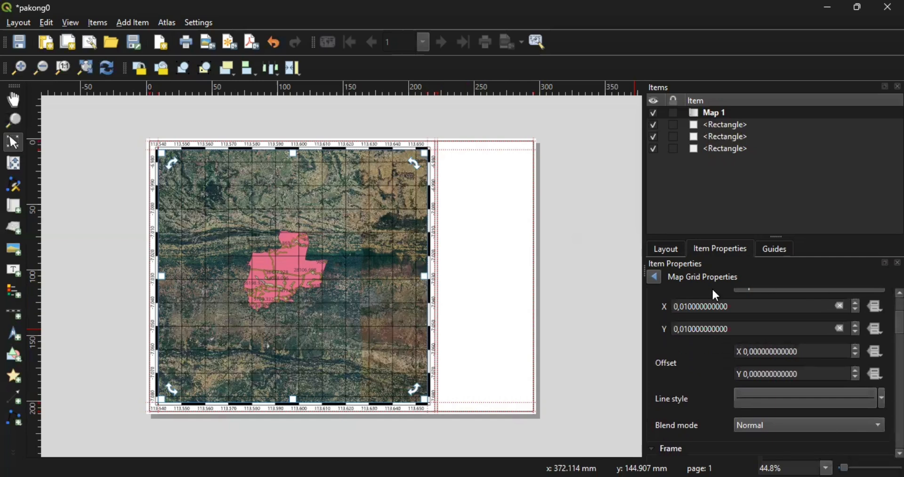
left_click(585, 259)
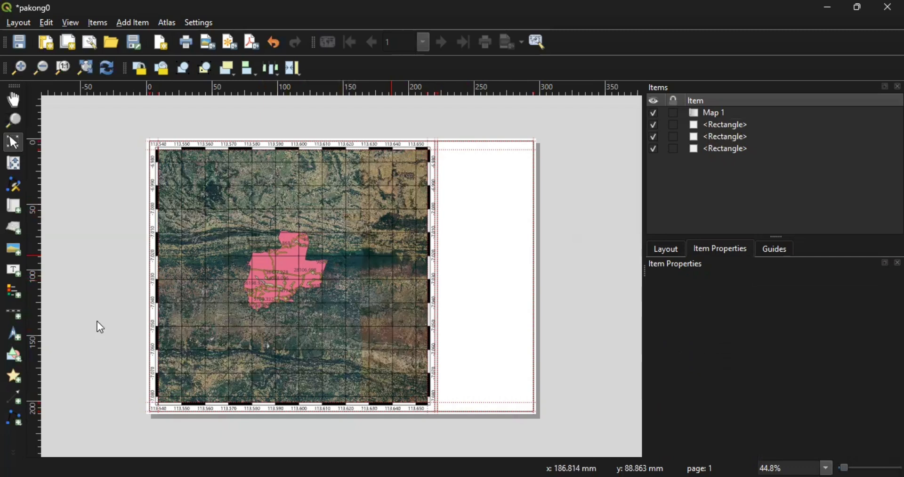
- Draw a picture frame at the top of the white side panel
left_click(13, 254)
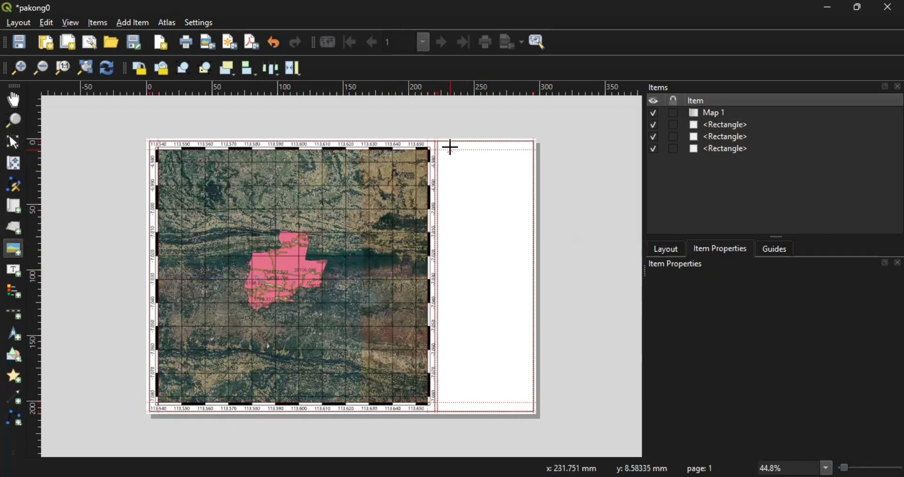
left_click_drag(452, 153, 502, 197)
scroll(789, 335, "down", 1)
scroll(789, 336, "up", 1)
- Load IMG-20241211-WA0089.jpg as a raster logo and shift it slightly right
left_click(659, 302)
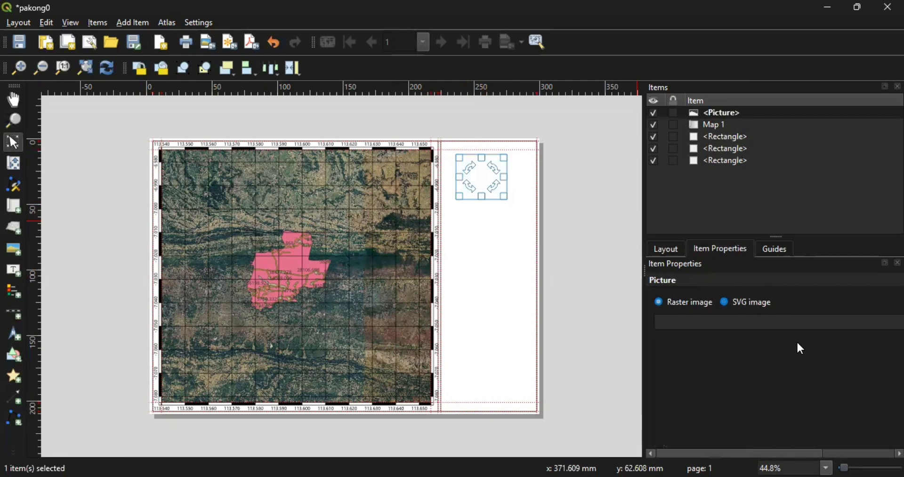
left_click_drag(744, 453, 782, 453)
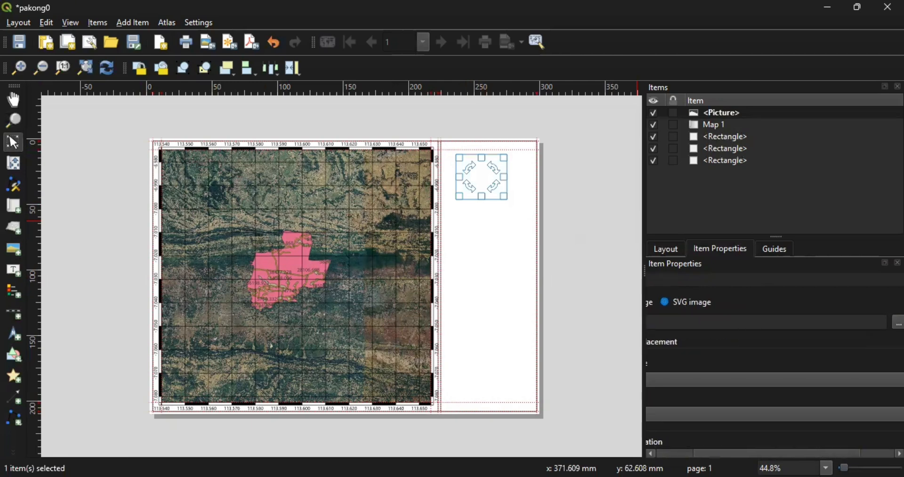
scroll(305, 179, "down", 5)
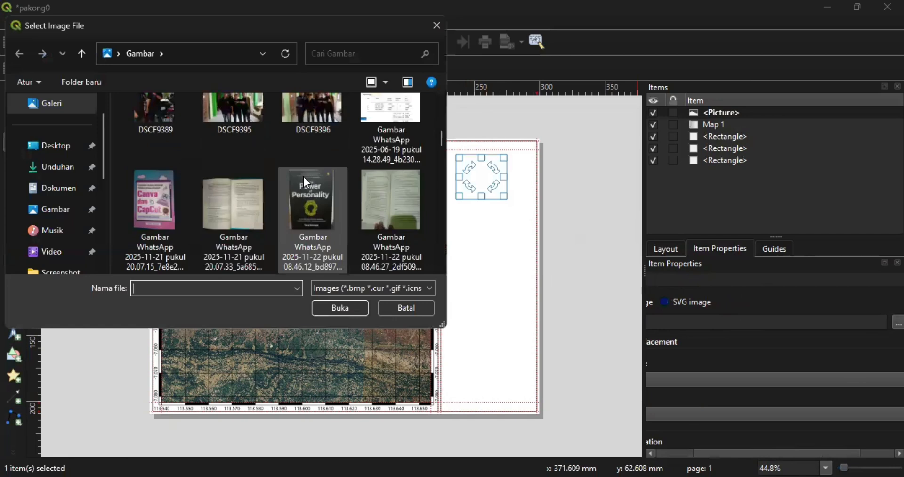
scroll(304, 174, "down", 3)
left_click(155, 137)
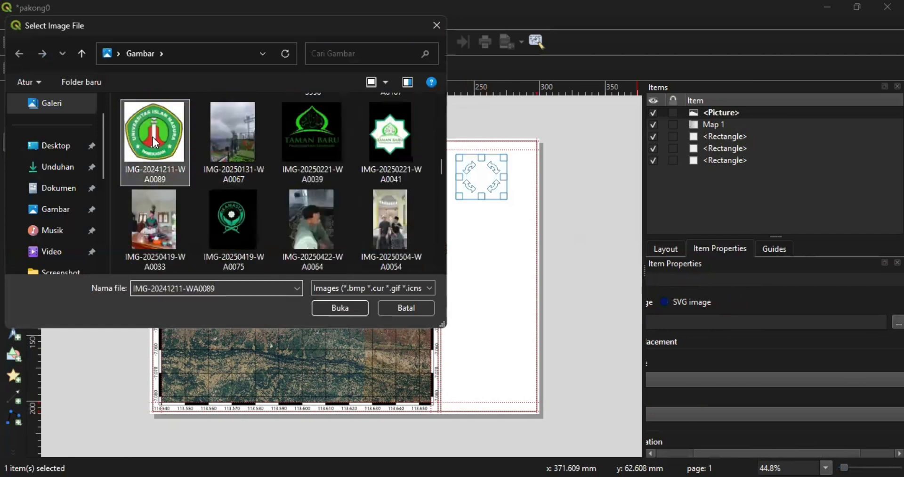
left_click(338, 309)
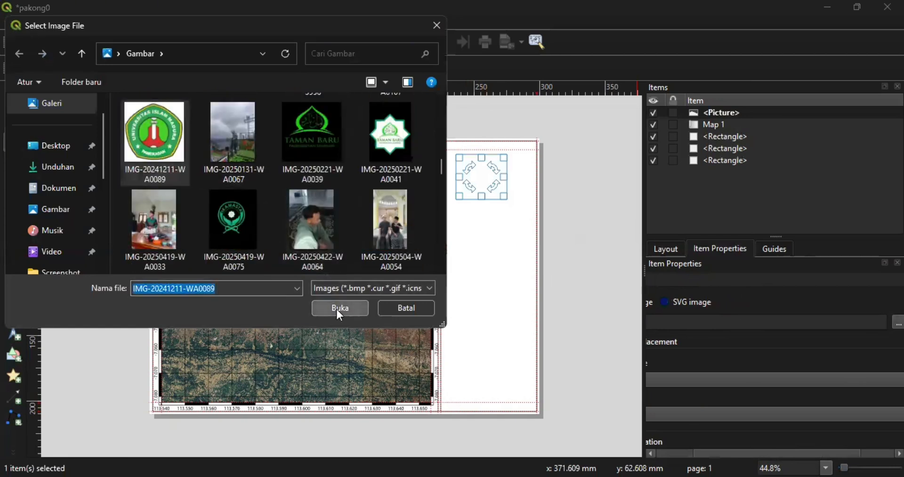
left_click_drag(487, 177, 498, 177)
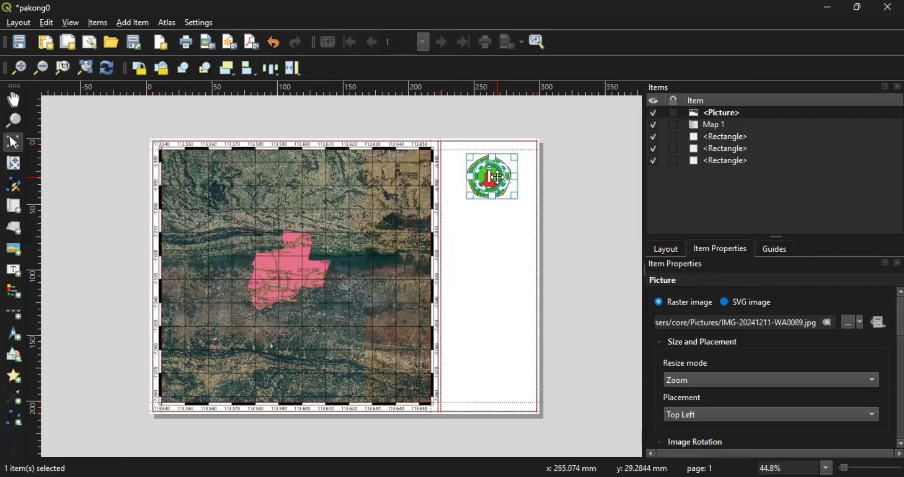
left_click(507, 226)
left_click(68, 279)
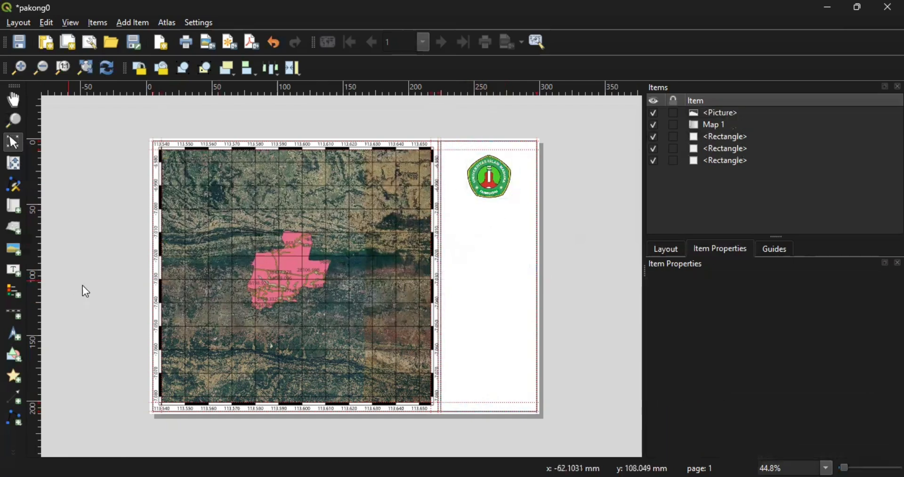
- Add a label reading 'PETA DESA BATUAMPAR' and centre it under the logo
left_click(10, 269)
left_click_drag(470, 206, 522, 218)
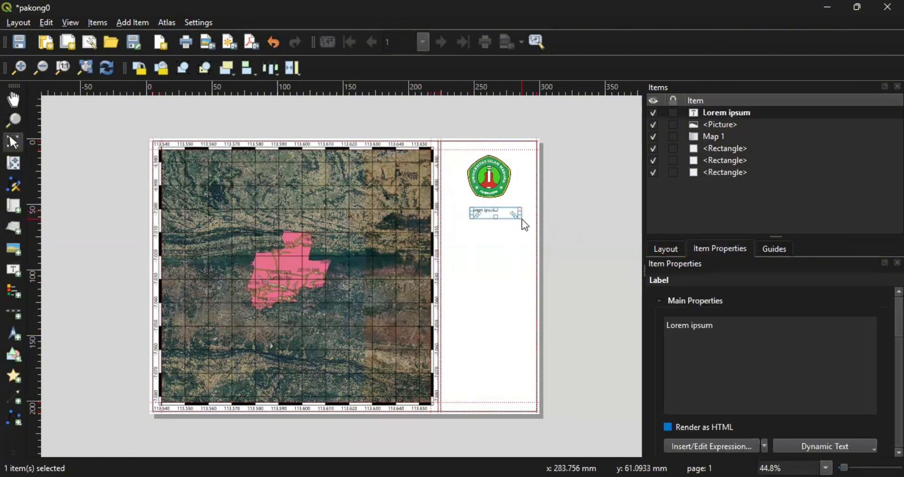
left_click(734, 331)
key("BackSpace")
key("BackSpace")
key("BackSpace")
key("BackSpace")
key("BackSpace")
key("BackSpace")
key("BackSpace")
key("BackSpace")
key("BackSpace")
key("BackSpace")
key("BackSpace")
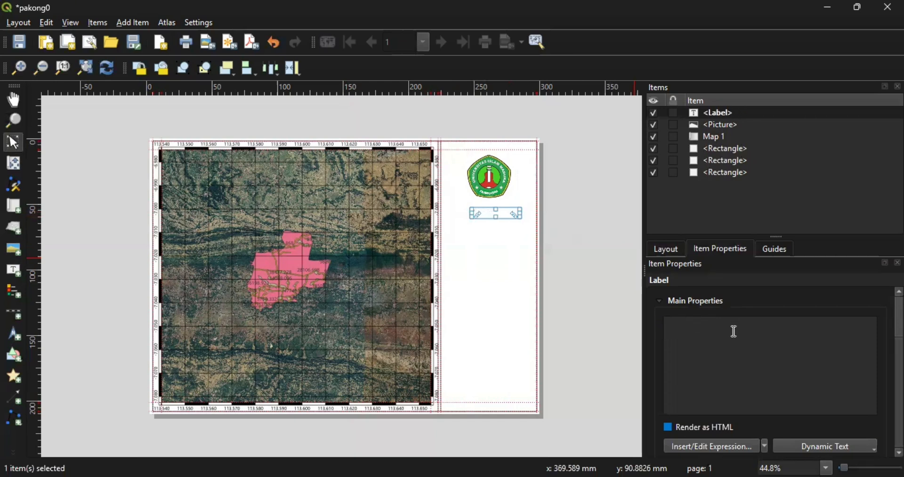
type("TA")
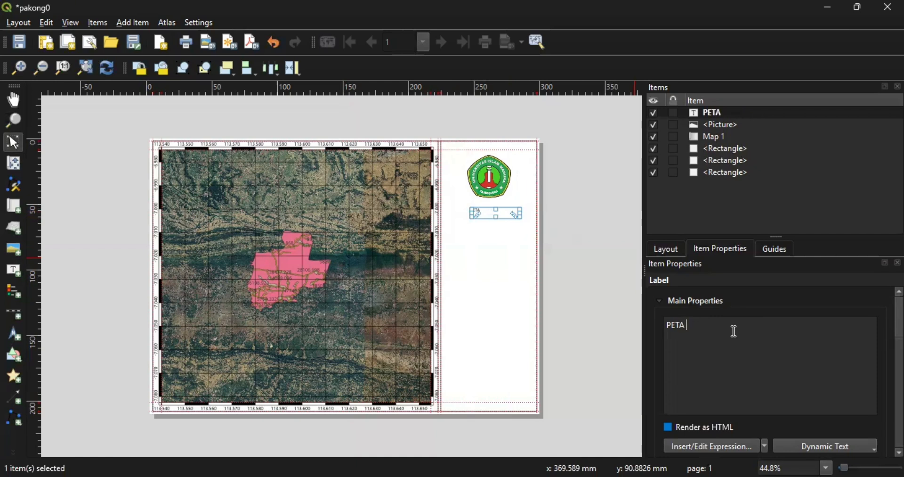
type(" DESA BATU AMPA")
key("BackSpace")
key("BackSpace")
key("BackSpace")
key("BackSpace")
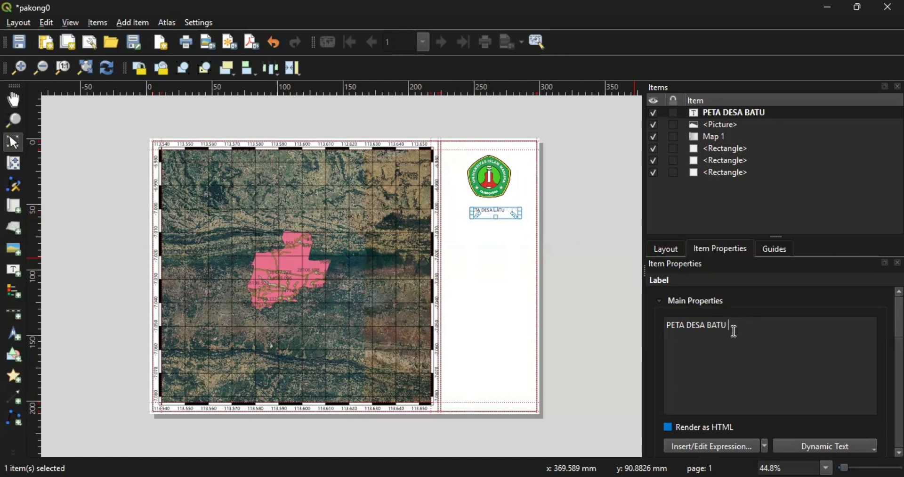
type("AMPAR")
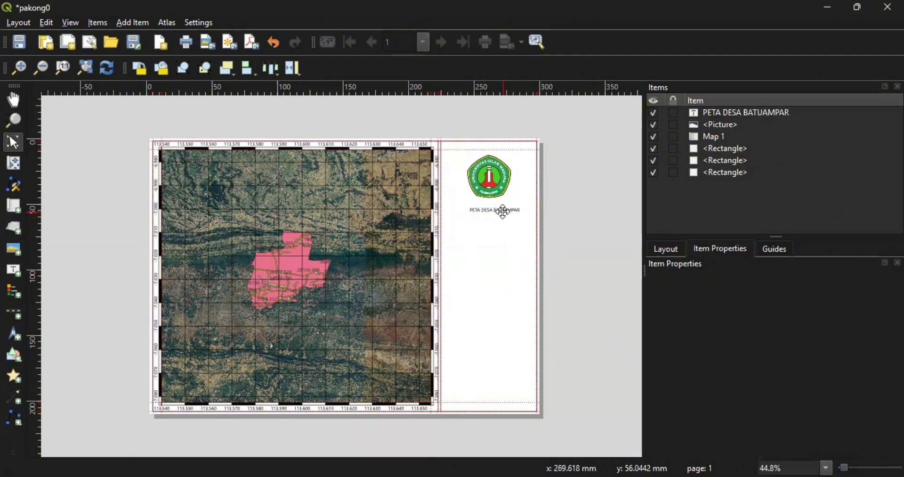
left_click_drag(504, 213, 496, 210)
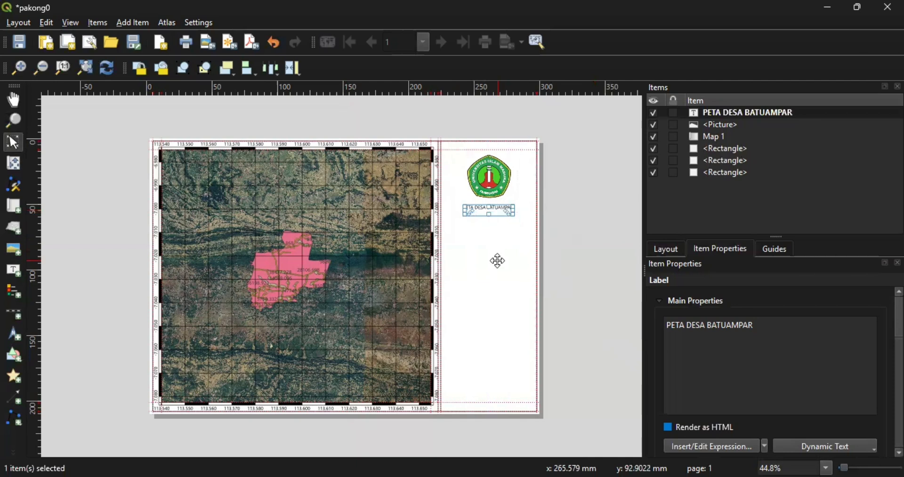
left_click(497, 260)
left_click(7, 318)
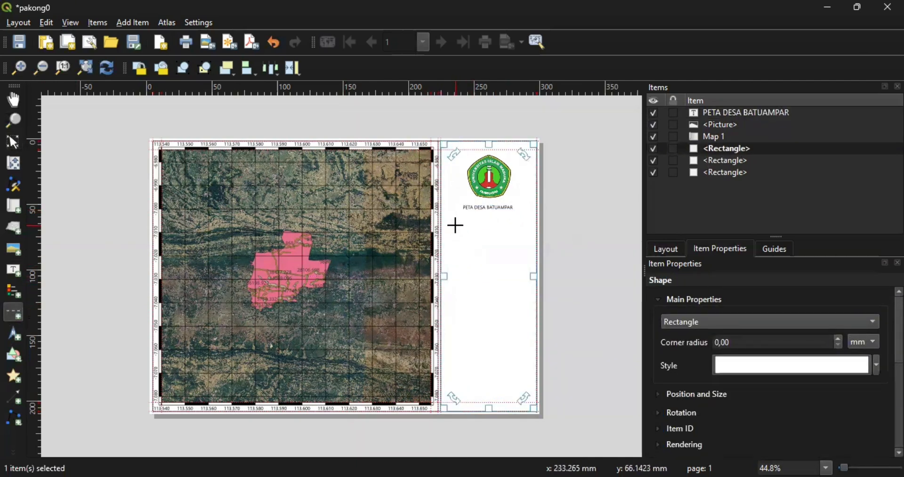
- Draw the scale bar below the title and widen it to reach 2 km
left_click_drag(450, 218, 529, 230)
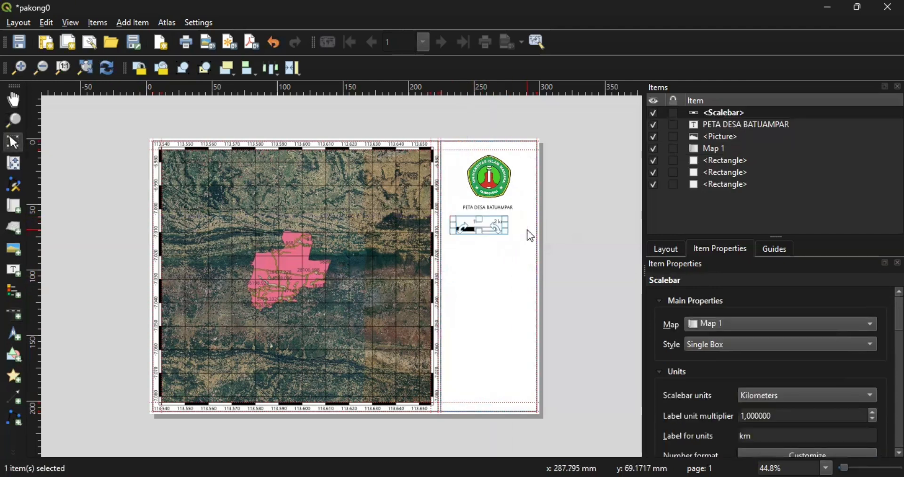
left_click(496, 281)
left_click(484, 227)
left_click_drag(508, 222, 524, 223)
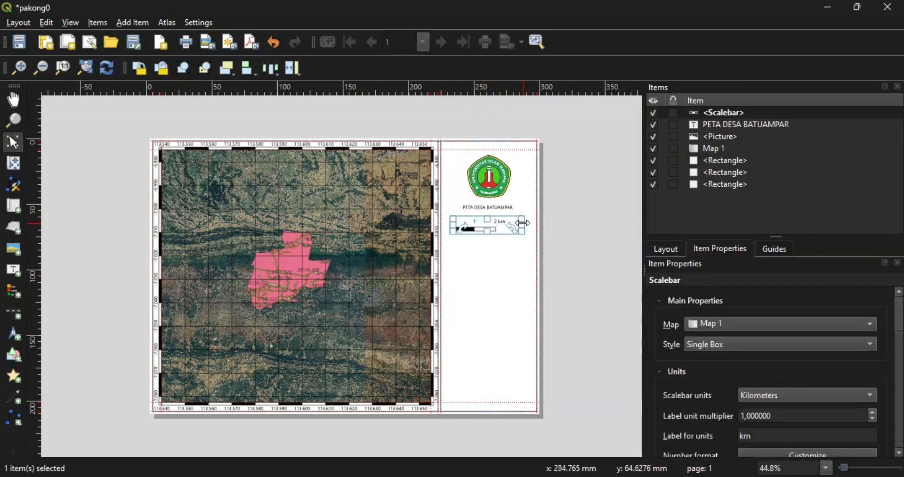
left_click(491, 256)
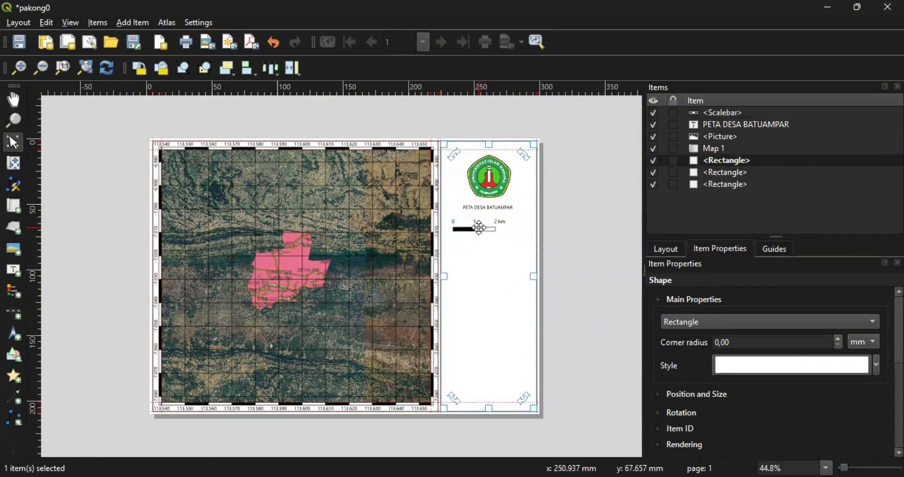
left_click(480, 227)
mouse_move(480, 228)
left_mouse_down()
mouse_move(520, 226)
mouse_move(493, 225)
left_mouse_up()
- Nudge the scale bar right to centre it in the side panel
left_click(512, 253)
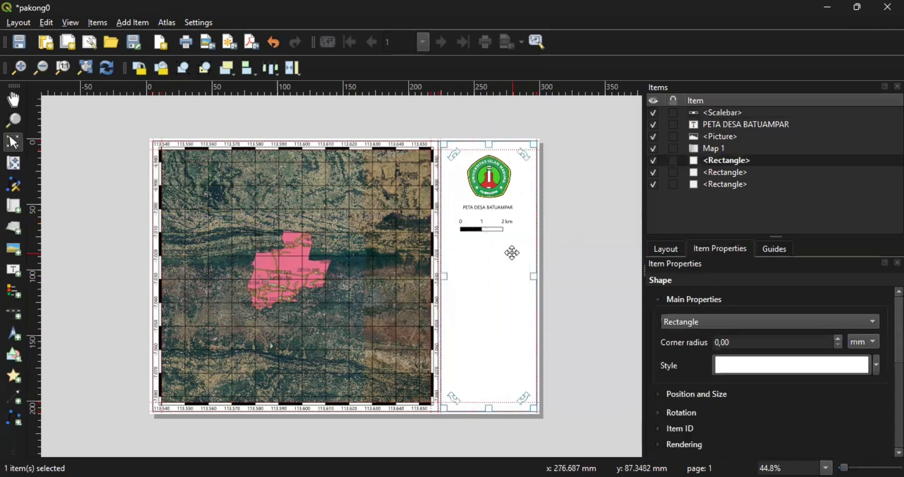
left_click(496, 224)
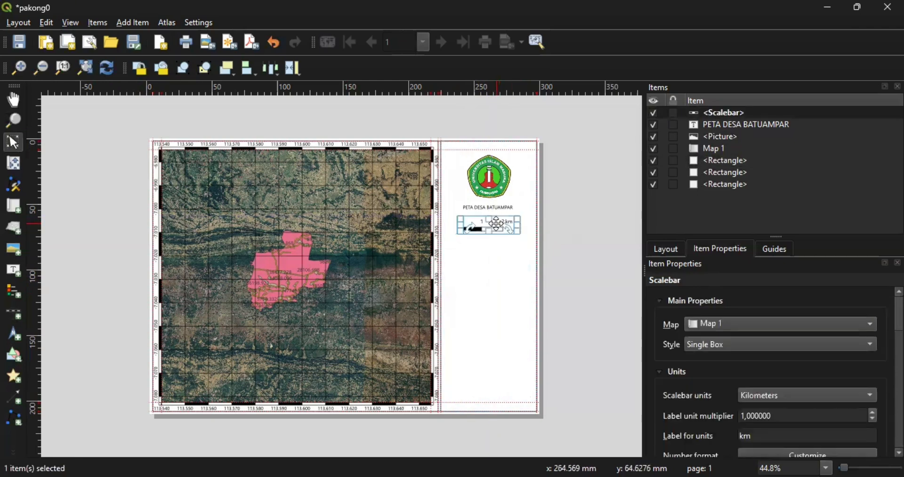
key("Right")
key("Right")
key("Right")
key("Right")
key("Right")
key("Right")
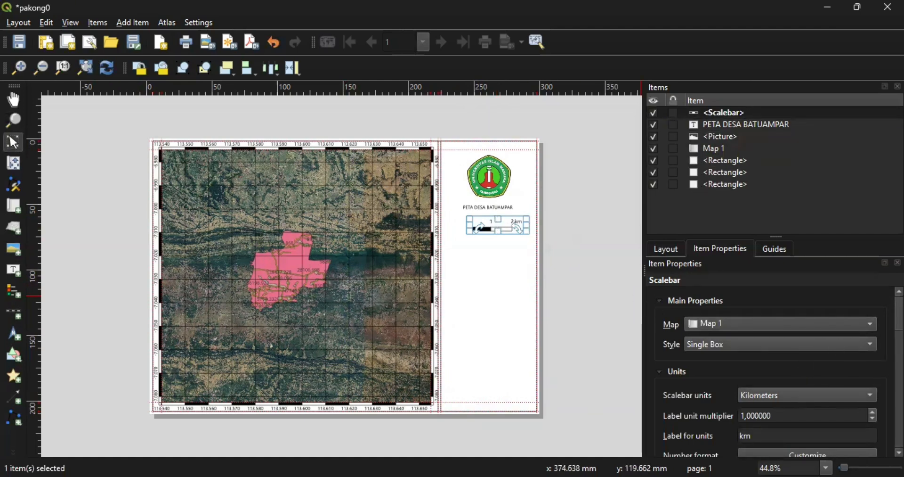
scroll(772, 372, "down", 8)
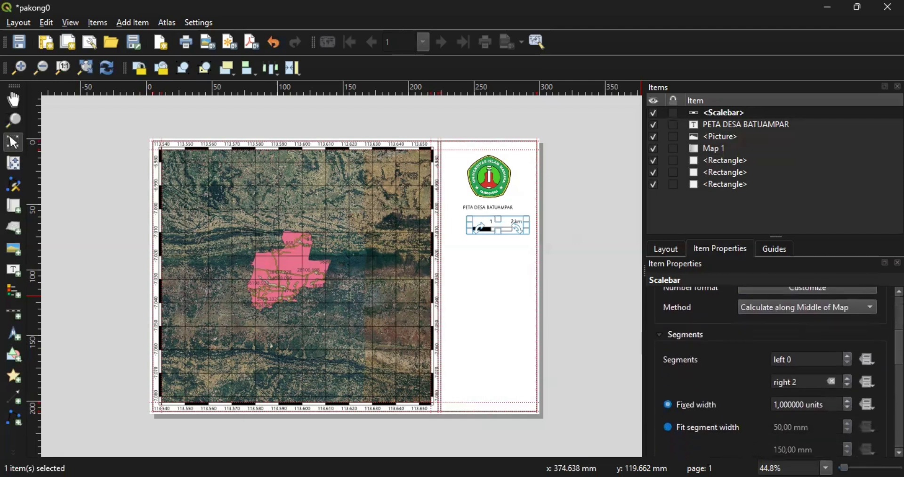
scroll(777, 372, "down", 7)
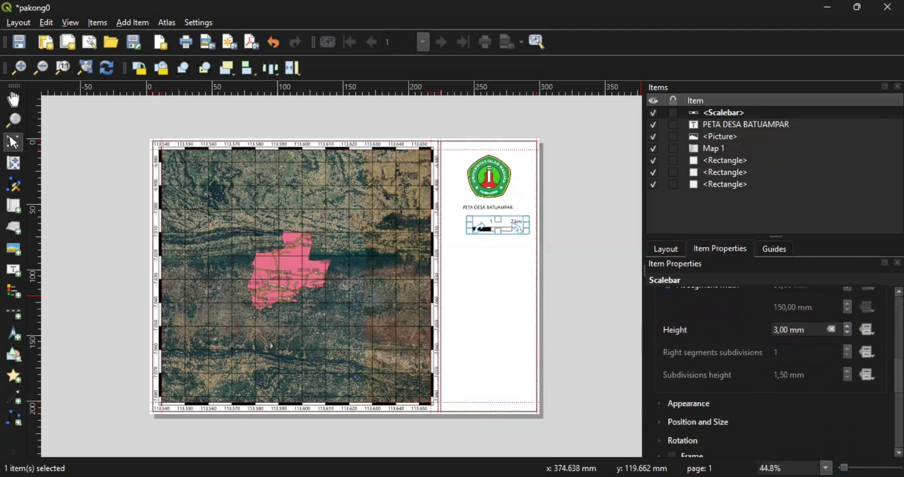
scroll(773, 372, "up", 15)
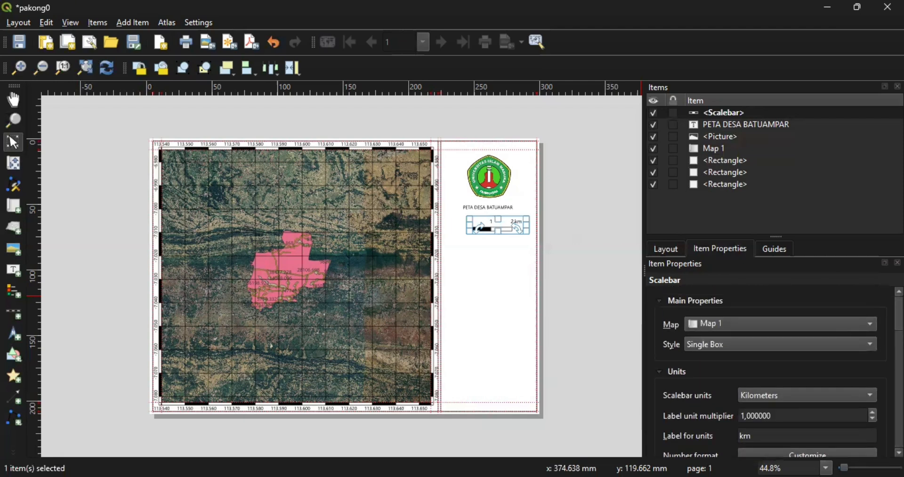
left_click(498, 281)
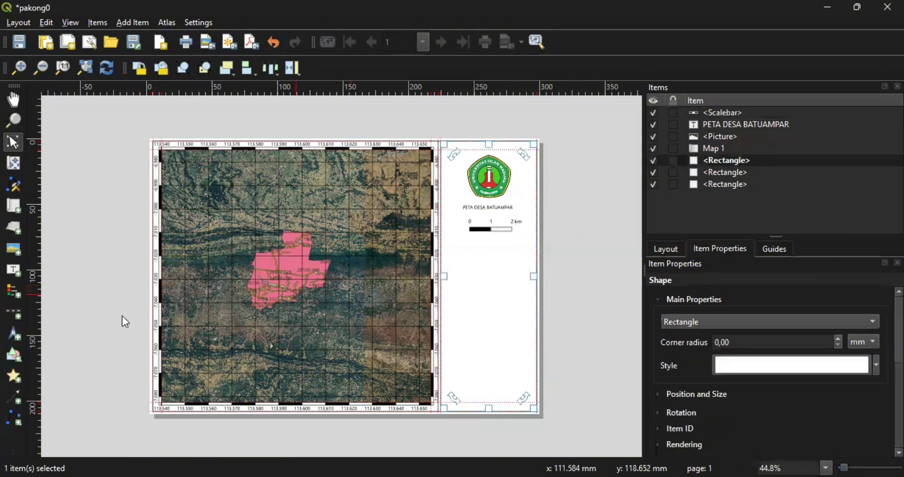
- Draw a legend box below the scale bar and widen it
left_click(13, 290)
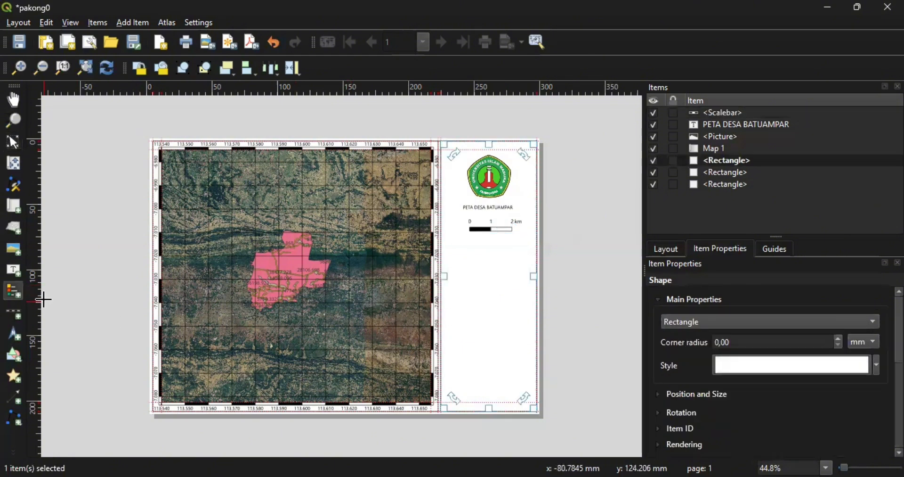
left_click_drag(459, 247, 526, 314)
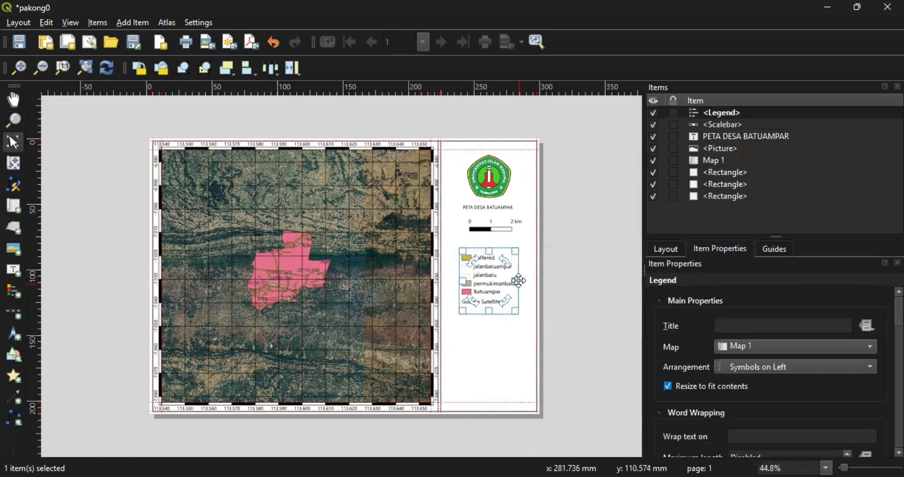
left_click_drag(516, 281, 525, 281)
left_click(493, 337)
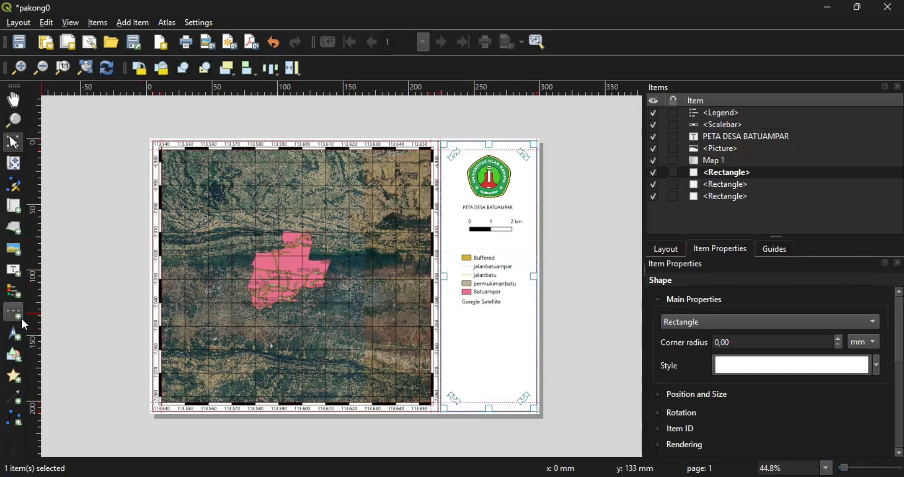
- Add a 'Legenda' heading label and move it onto the legend's top
left_click(16, 268)
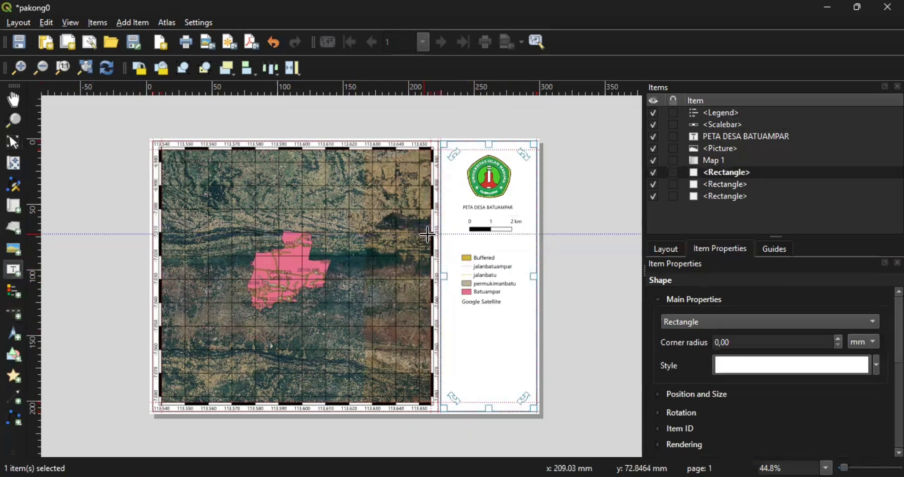
left_click_drag(453, 241, 508, 252)
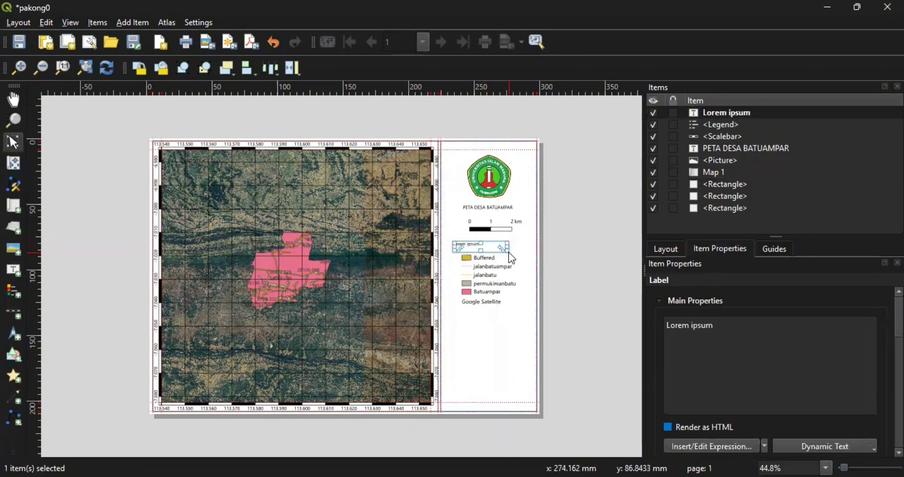
key("BackSpace")
key("BackSpace")
key("BackSpace")
key("BackSpace")
key("BackSpace")
key("BackSpace")
key("BackSpace")
key("BackSpace")
key("BackSpace")
key("BackSpace")
key("BackSpace")
type("L")
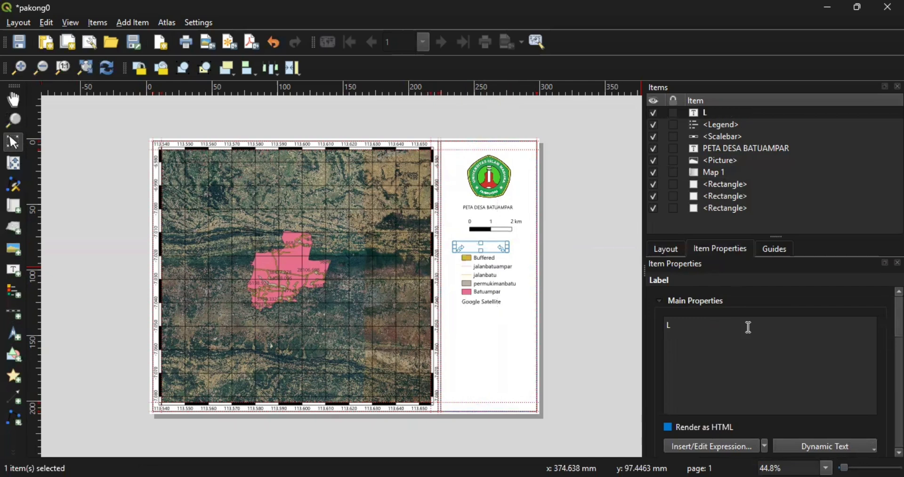
type("egenda")
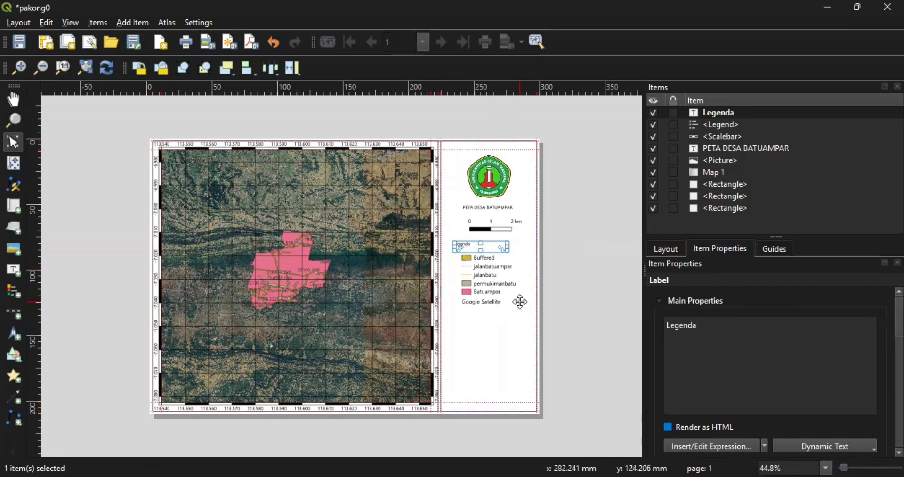
left_click(553, 303)
left_click(476, 245)
left_click_drag(486, 245, 485, 253)
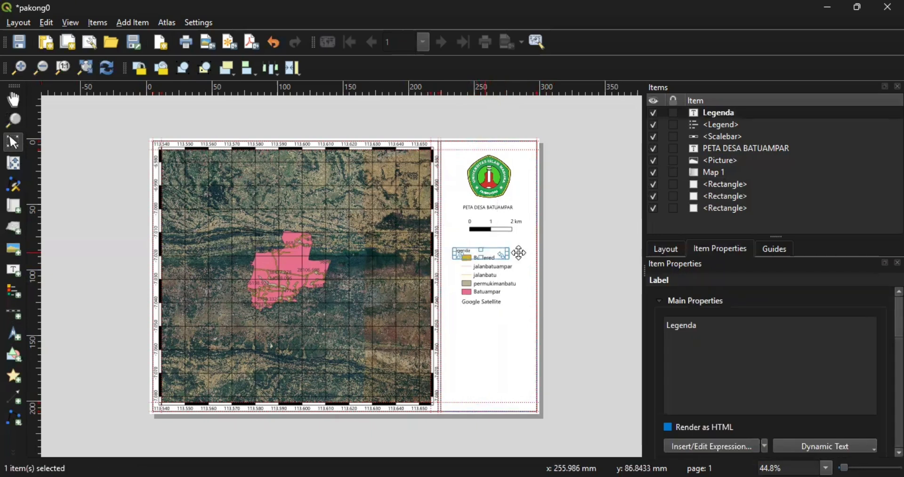
left_click(572, 273)
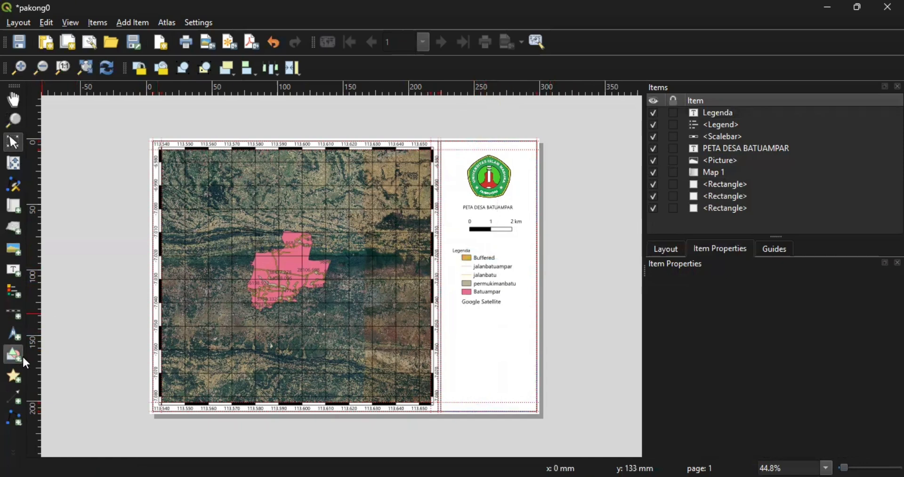
- Draw a label below the legend with the author's NAMA and NPM lines
left_click(14, 270)
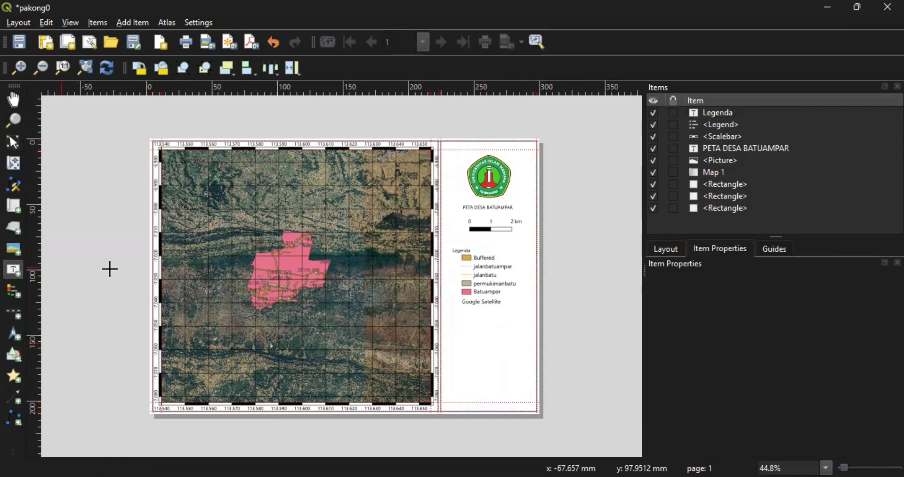
left_click_drag(453, 317, 514, 370)
left_click(731, 323)
key("BackSpace")
key("BackSpace")
key("BackSpace")
key("BackSpace")
key("BackSpace")
key("BackSpace")
key("BackSpace")
key("BackSpace")
key("BackSpace")
key("BackSpace")
key("BackSpace")
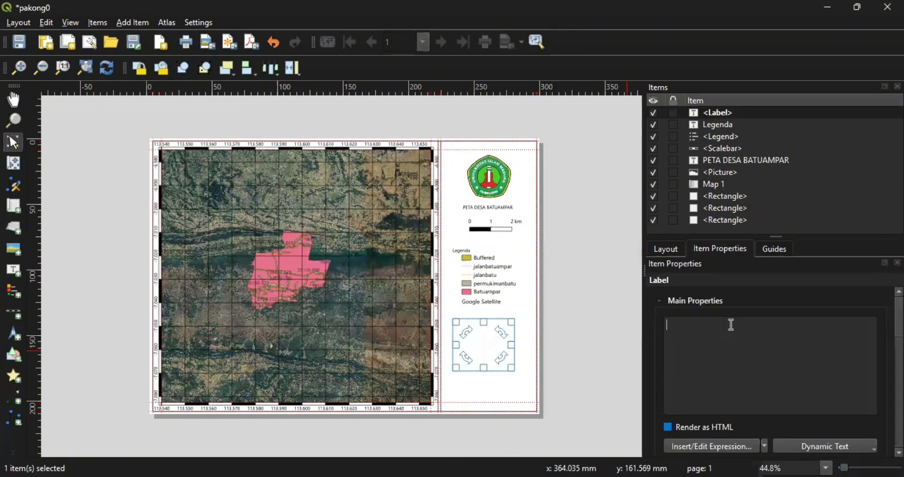
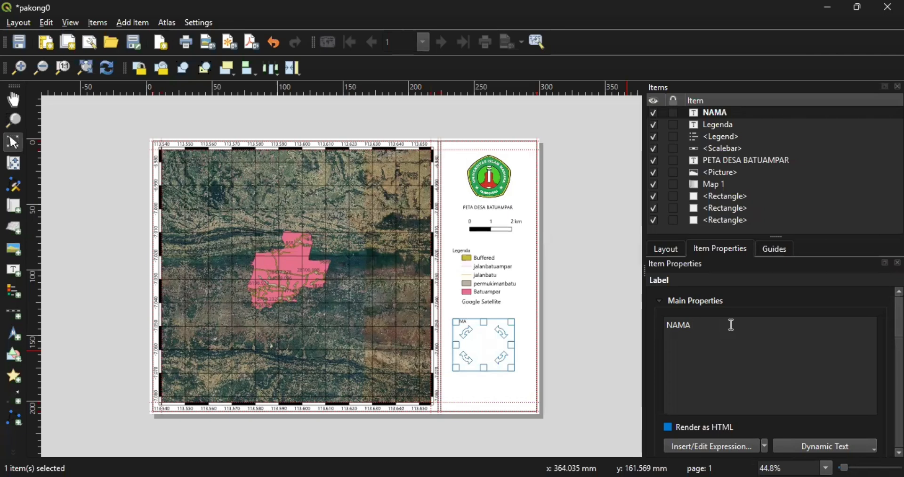
key("Return")
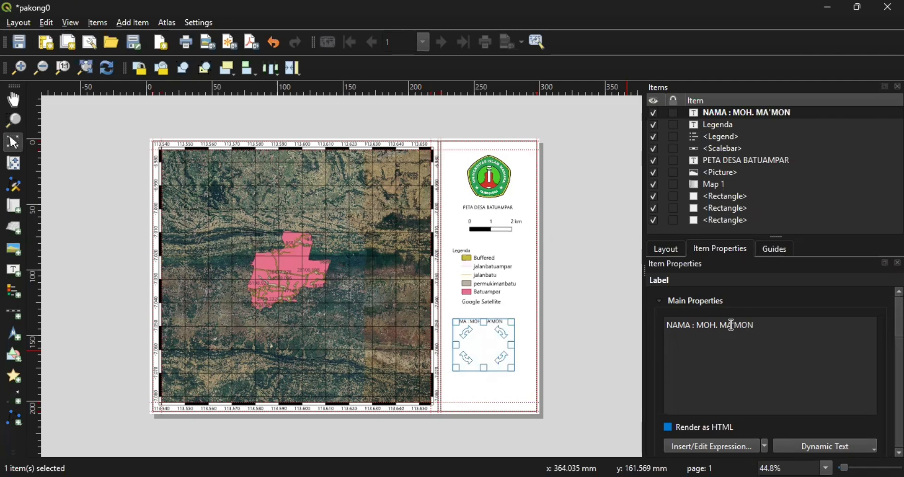
key("BackSpace")
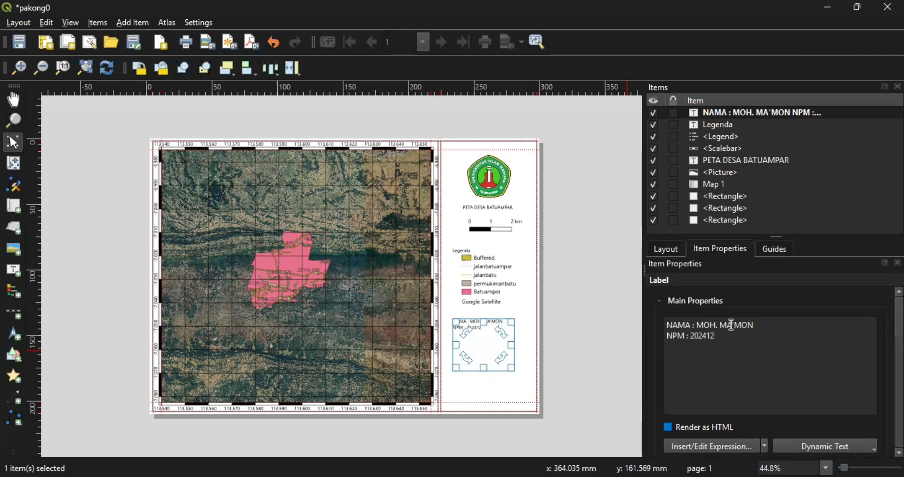
- Add the line 'PRODI : SISTEM INFORMASI' and move the author block up toward the legend
key("Return")
type("PRODI : SISTEM")
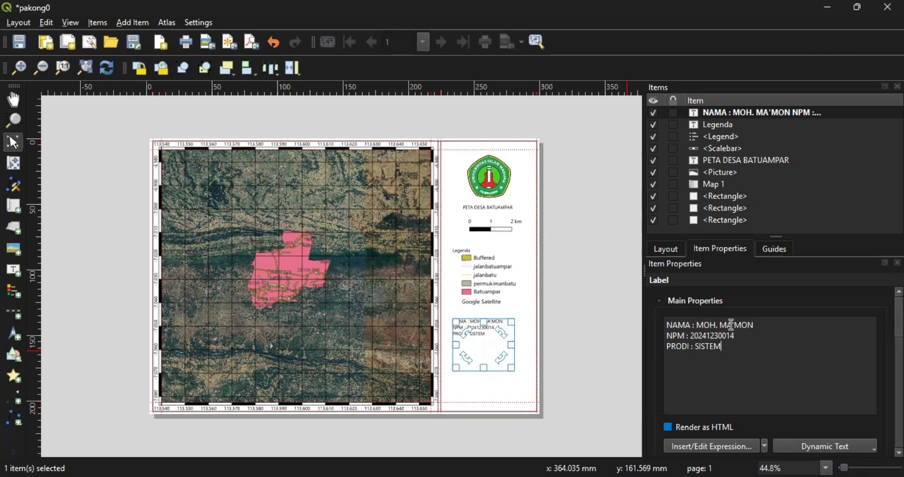
type(" INFORMASI")
left_click(582, 330)
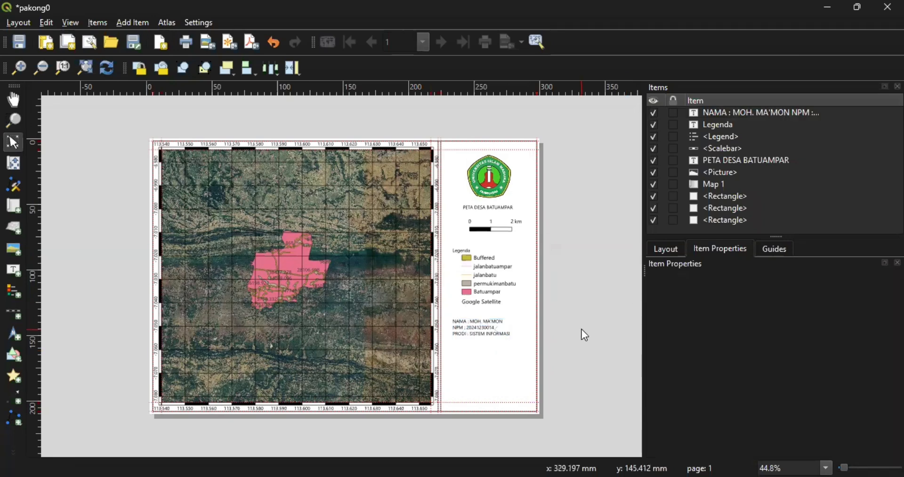
left_click(493, 354)
left_click_drag(494, 354, 498, 350)
left_click(557, 318)
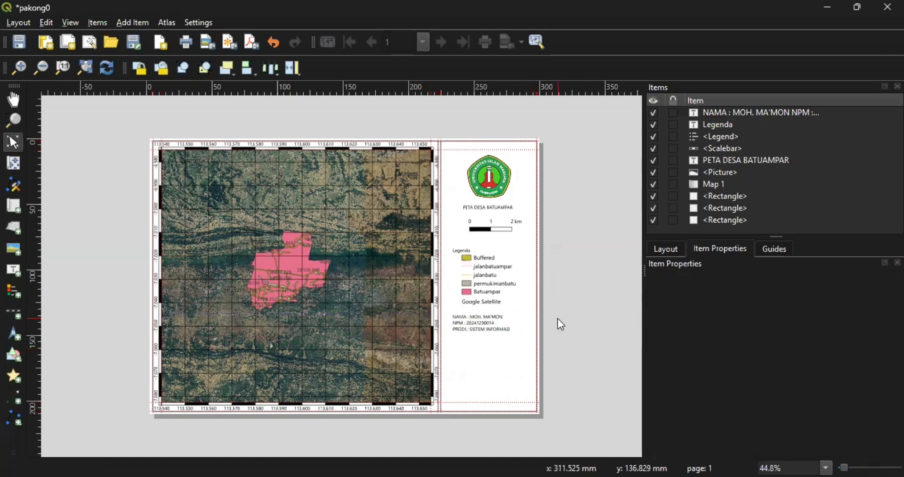